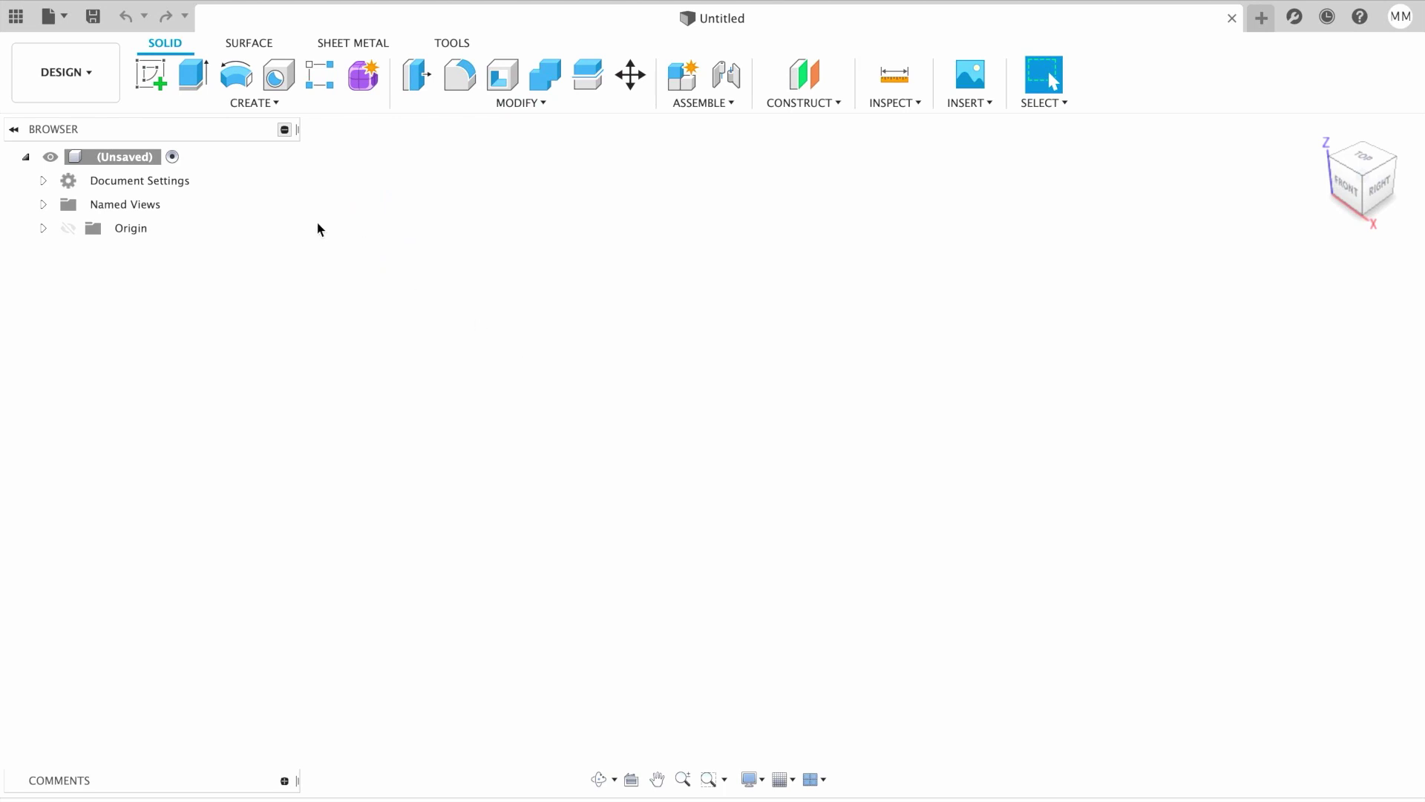
Step: Start a sketch on the XY plane and draw an 80 mm construction line along the x-axis
left_click(151, 74)
left_click(812, 461)
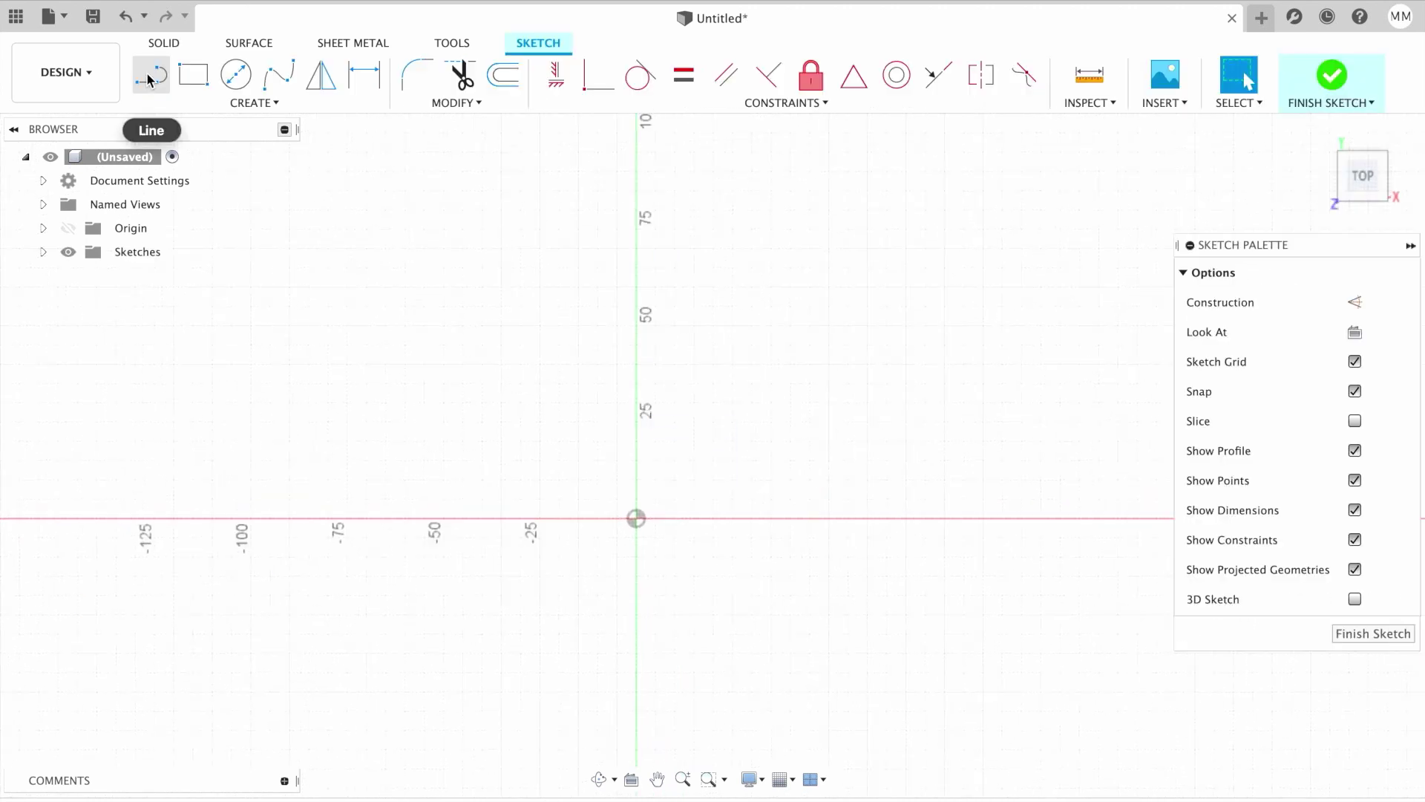
left_click(150, 77)
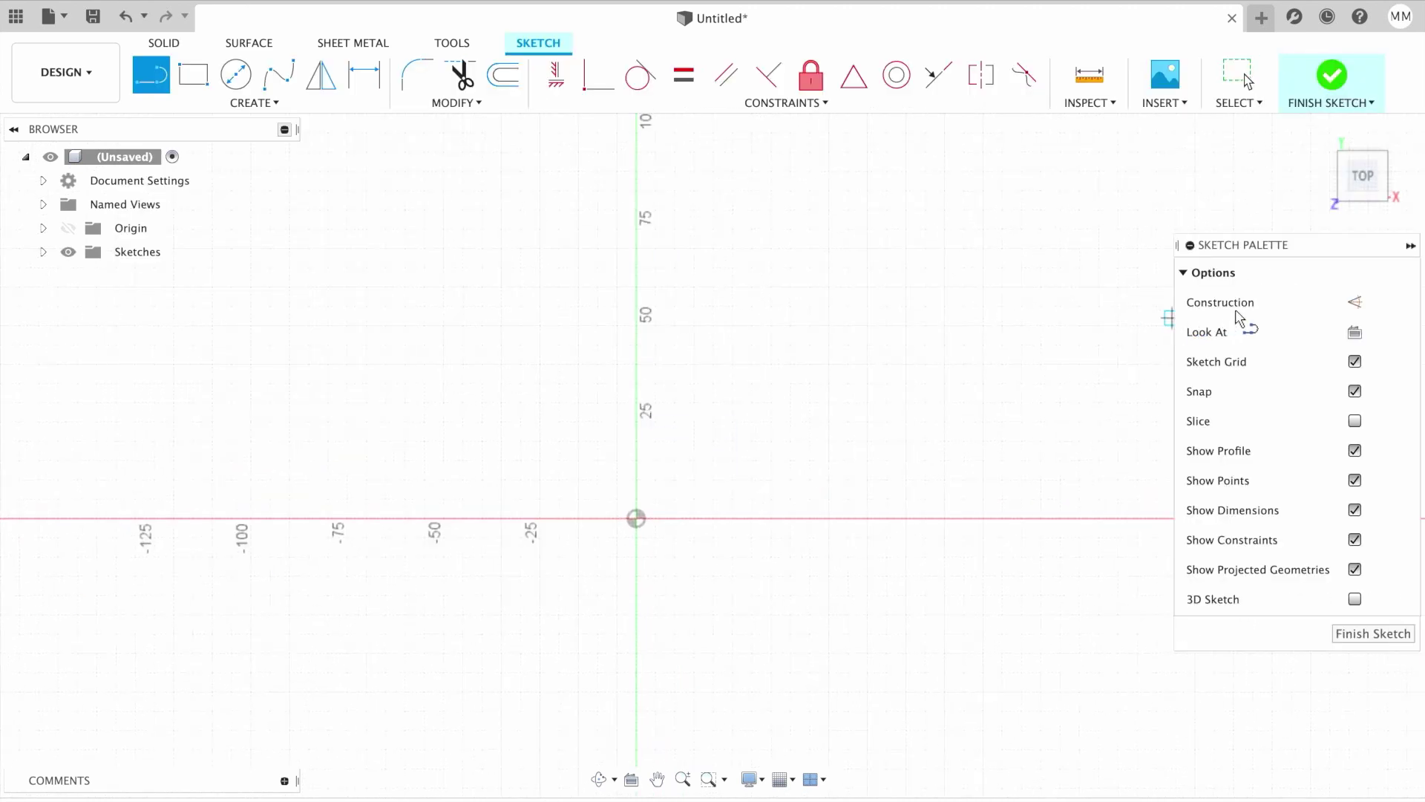
left_click(1356, 304)
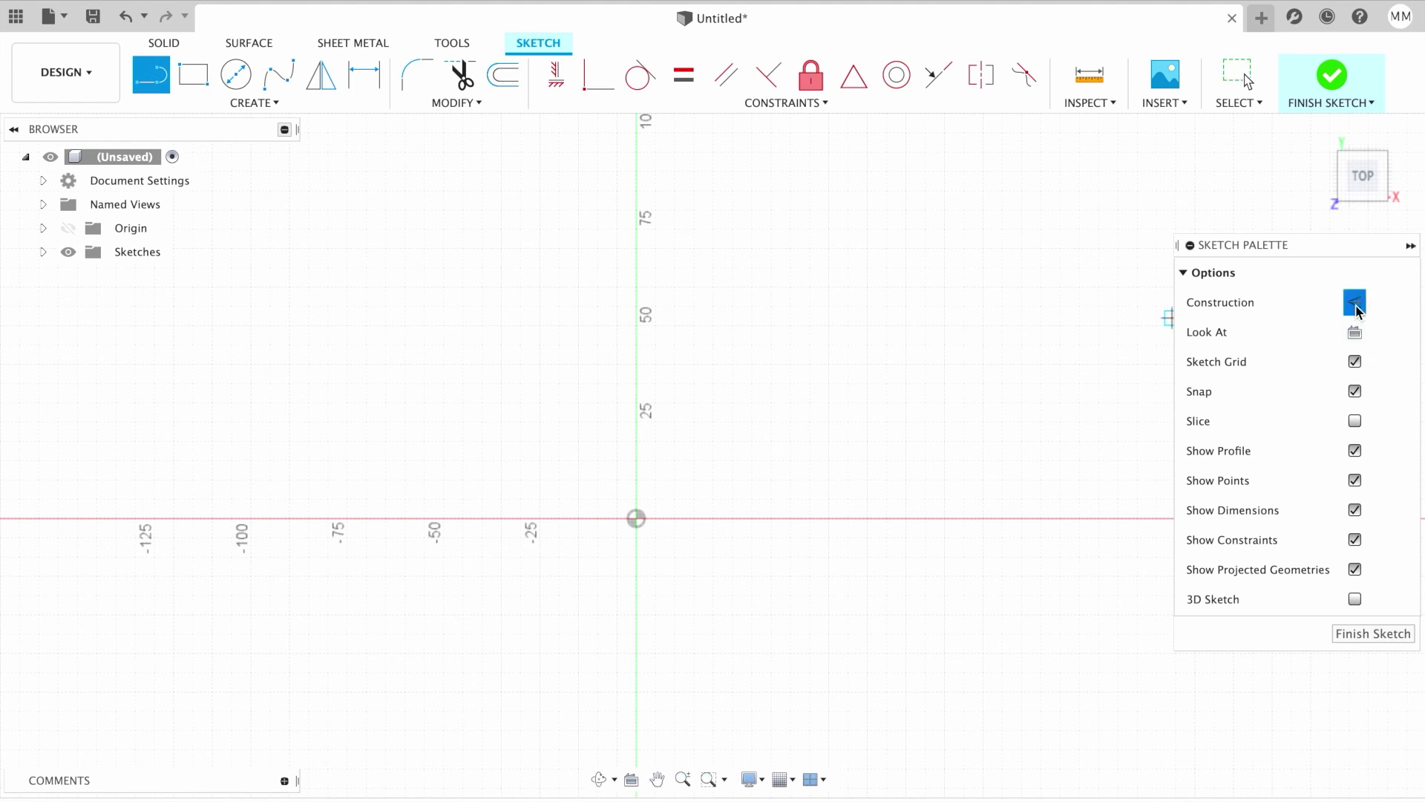
left_click(439, 518)
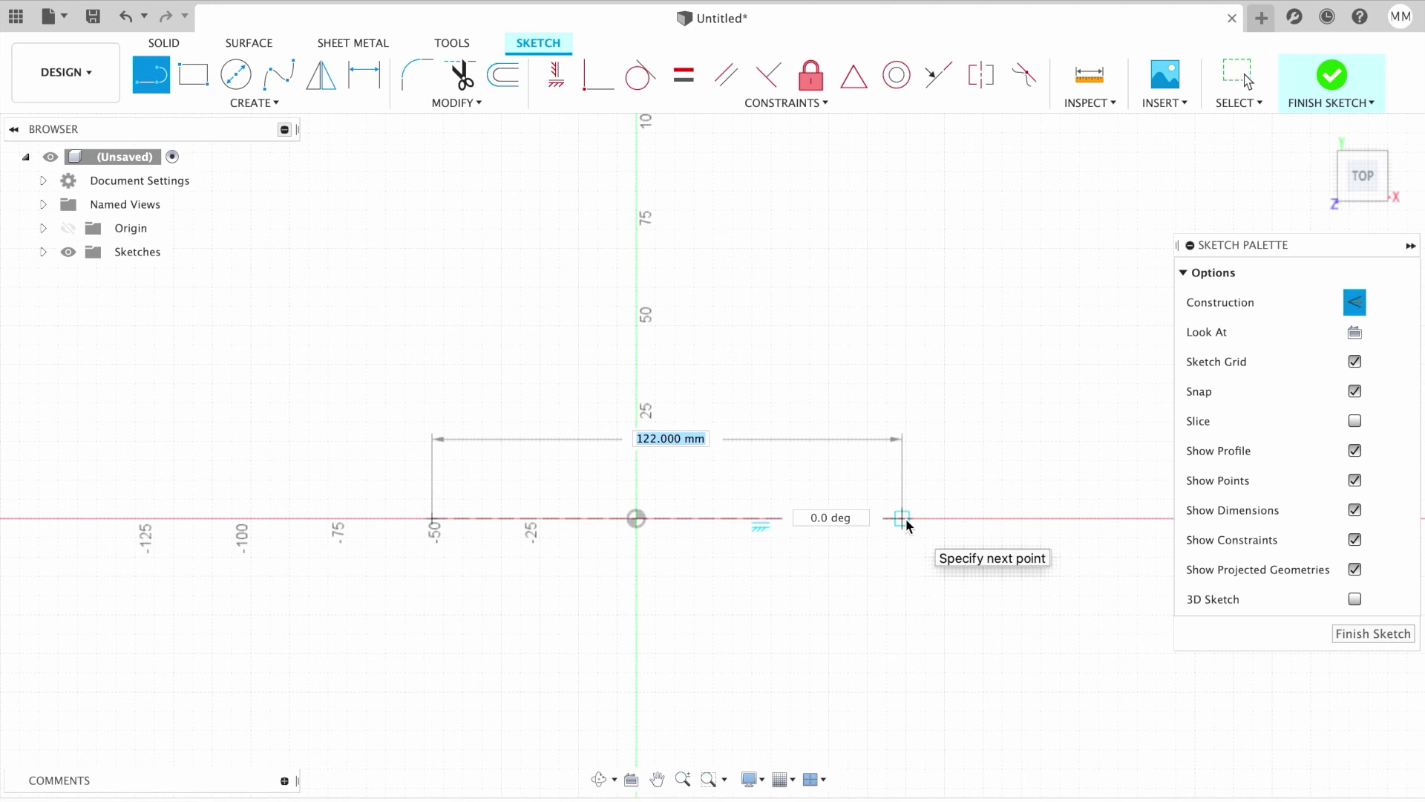
type("80")
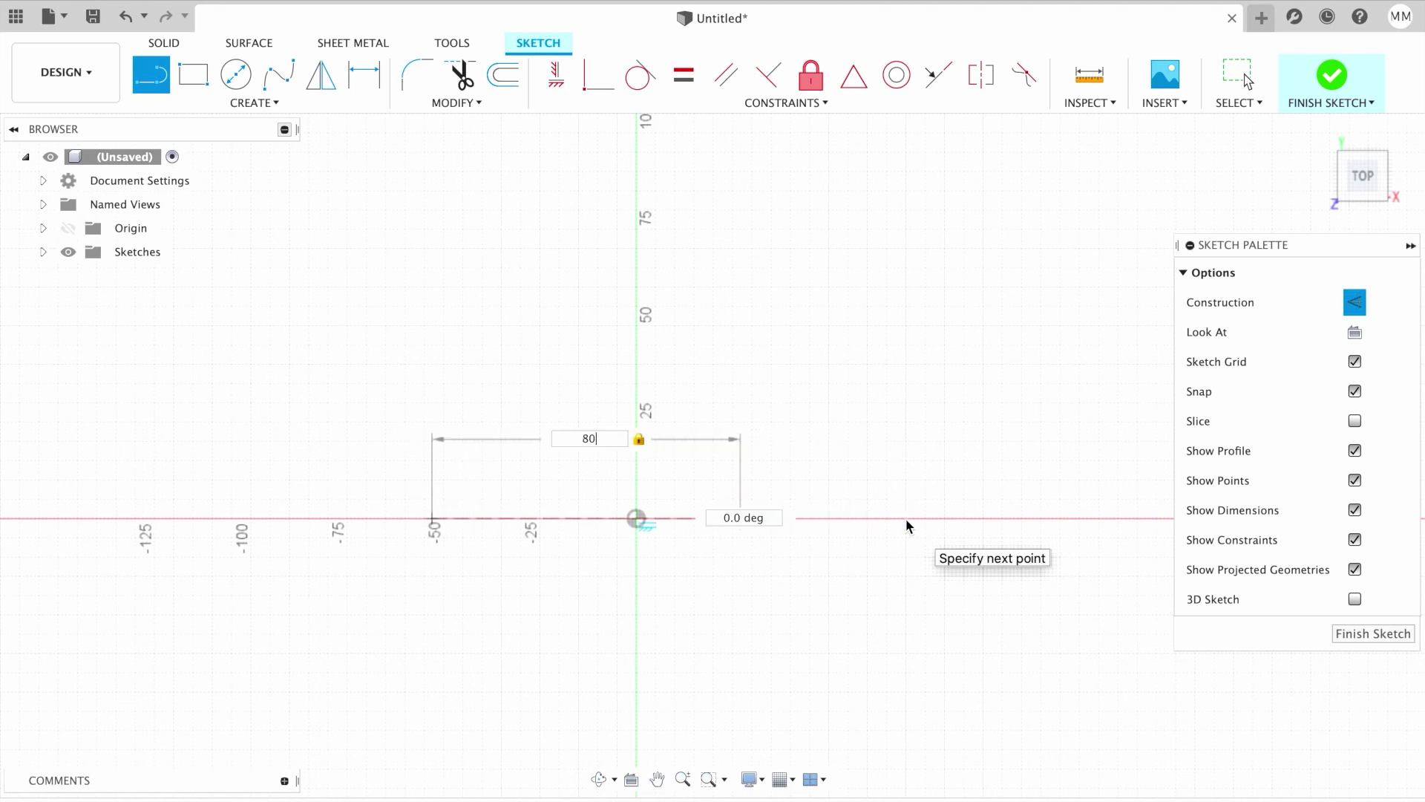
key("Return")
key("Escape")
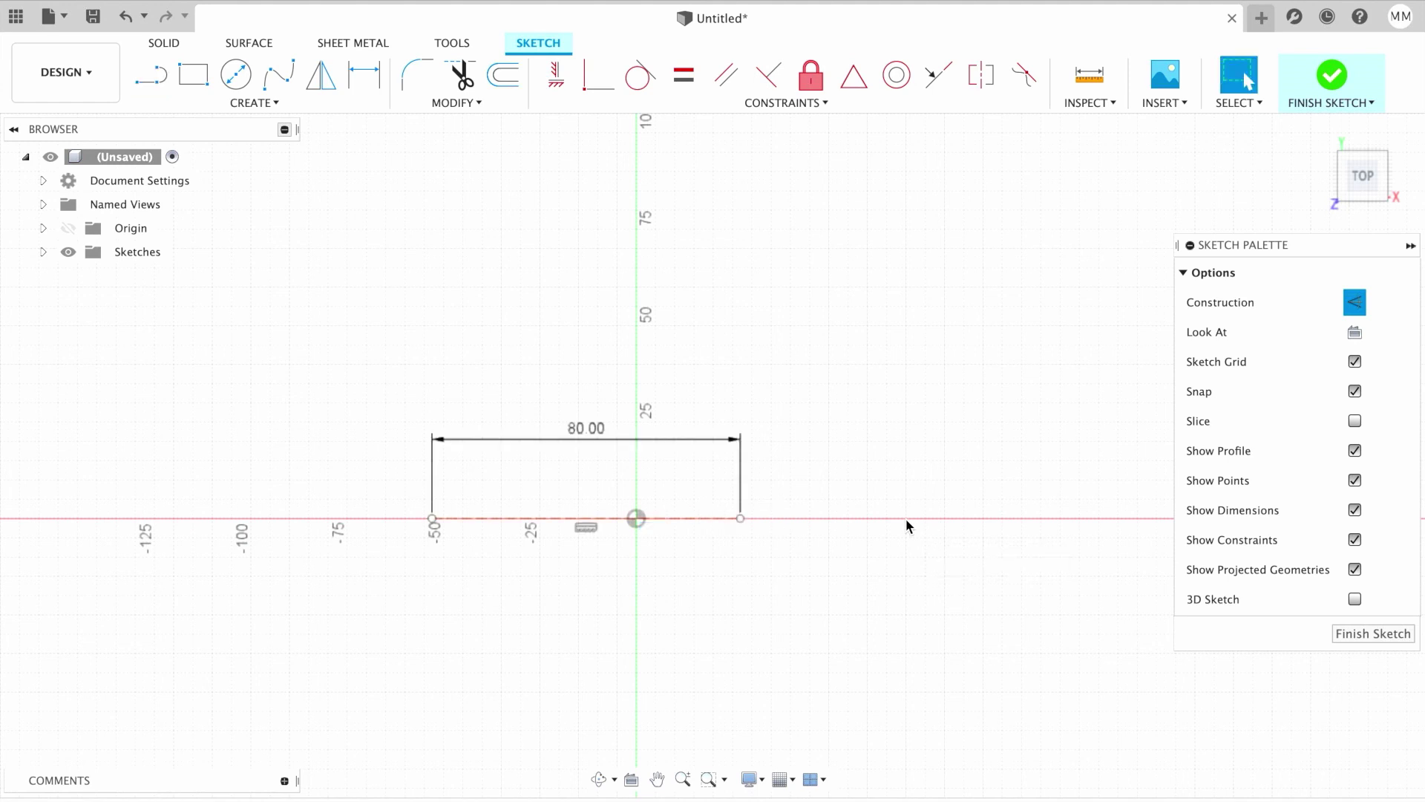
Step: Constrain the 80 mm line's midpoint to the origin
left_click(855, 77)
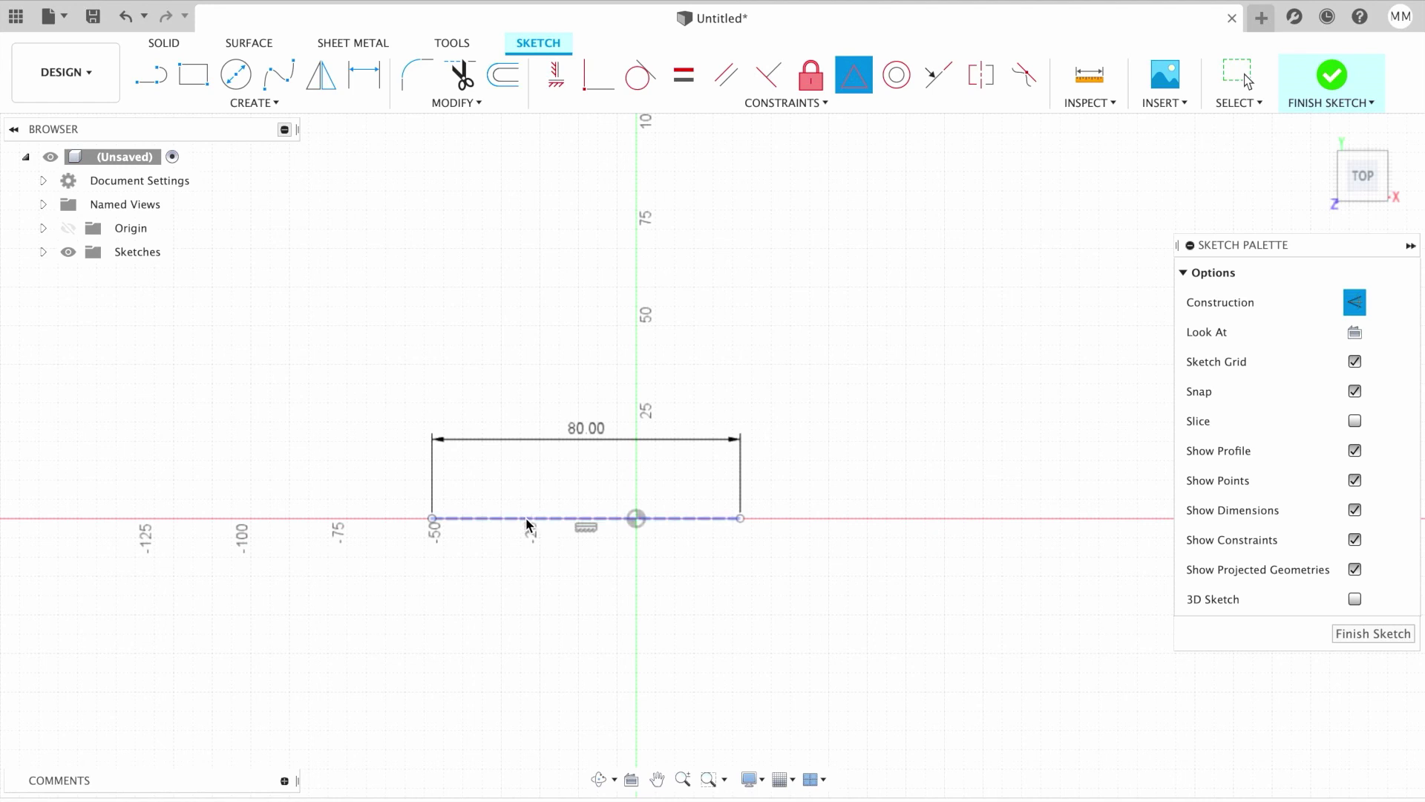
left_click(576, 519)
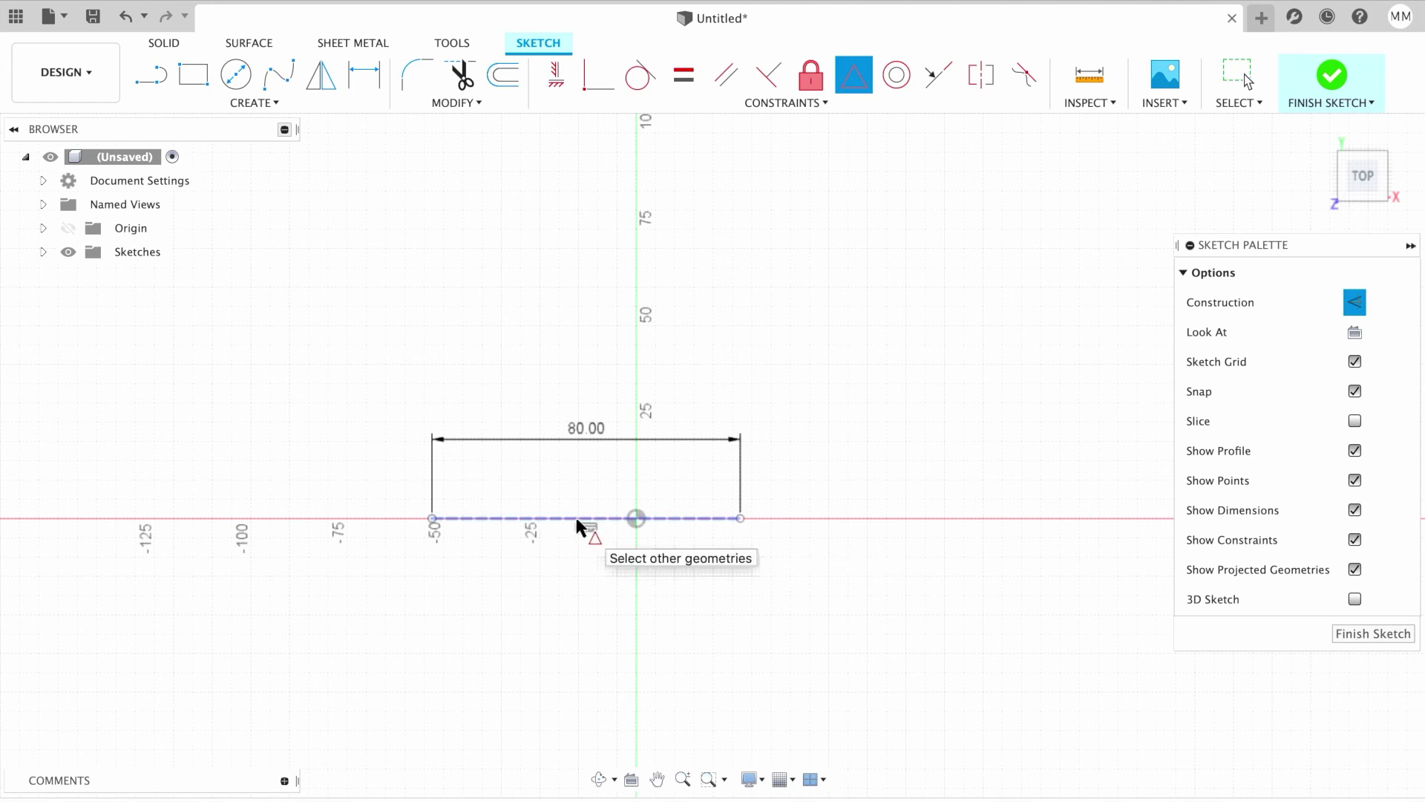
left_click(637, 519)
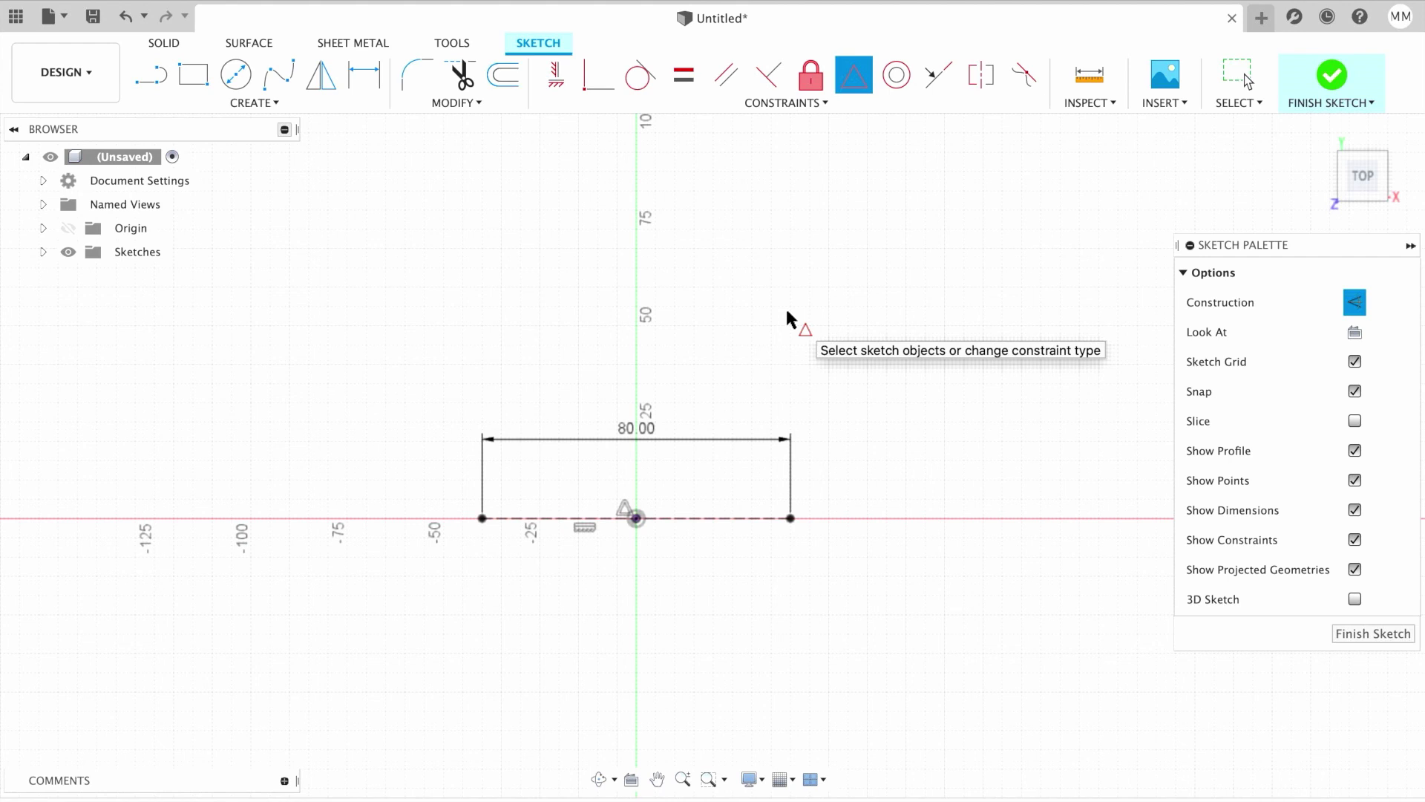
key("Escape")
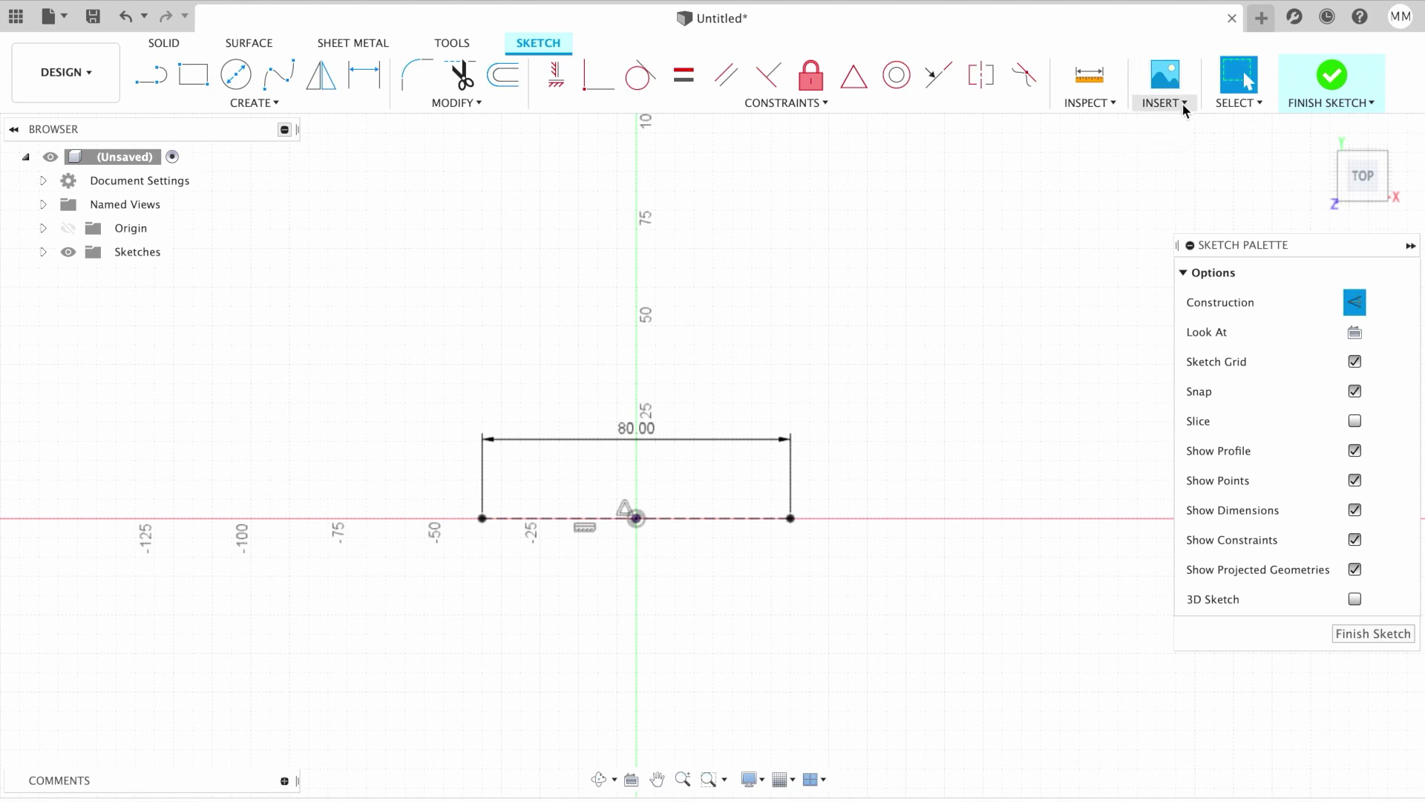
Step: Insert IMG_3204.jpg from the Desktop as a canvas image
left_click(1183, 100)
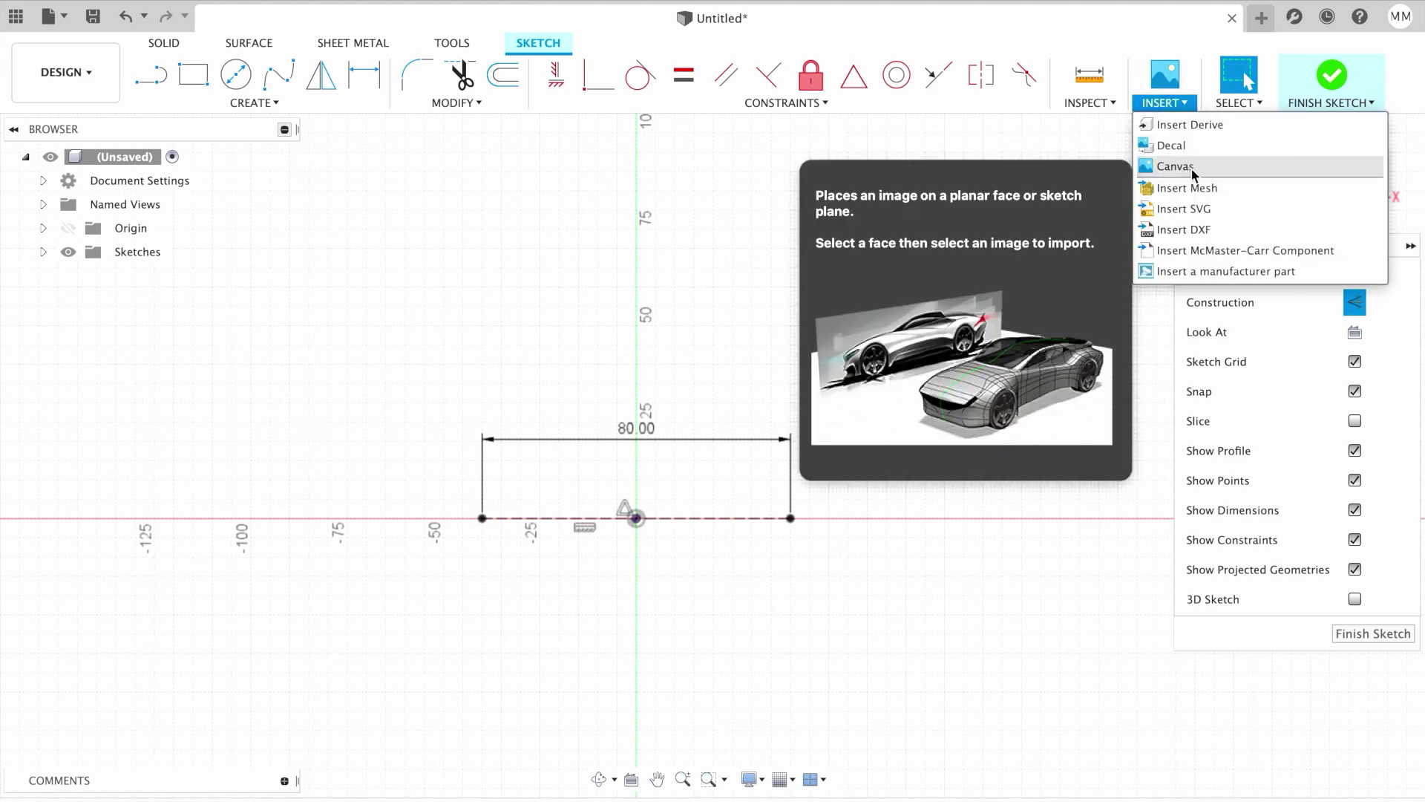
left_click(1176, 166)
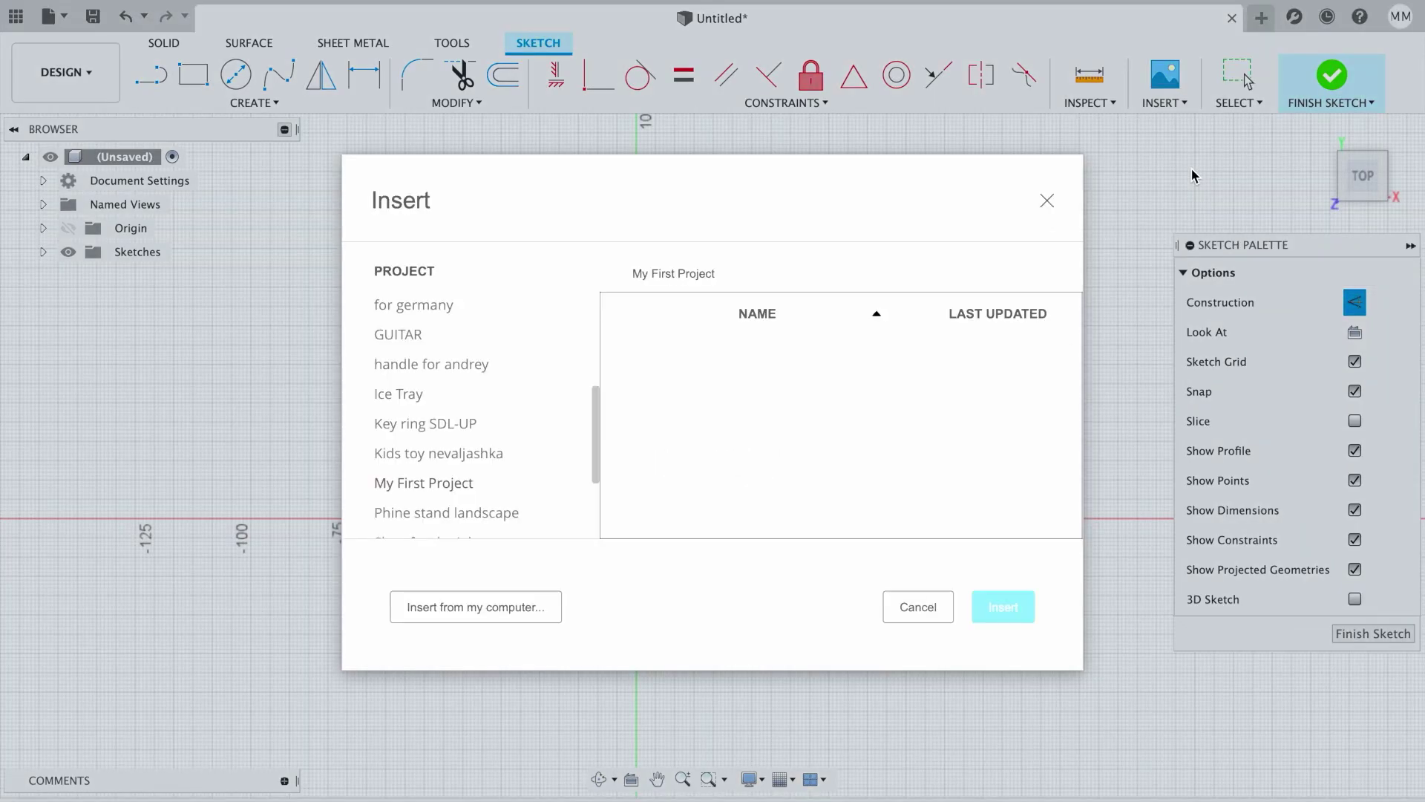
left_click(468, 610)
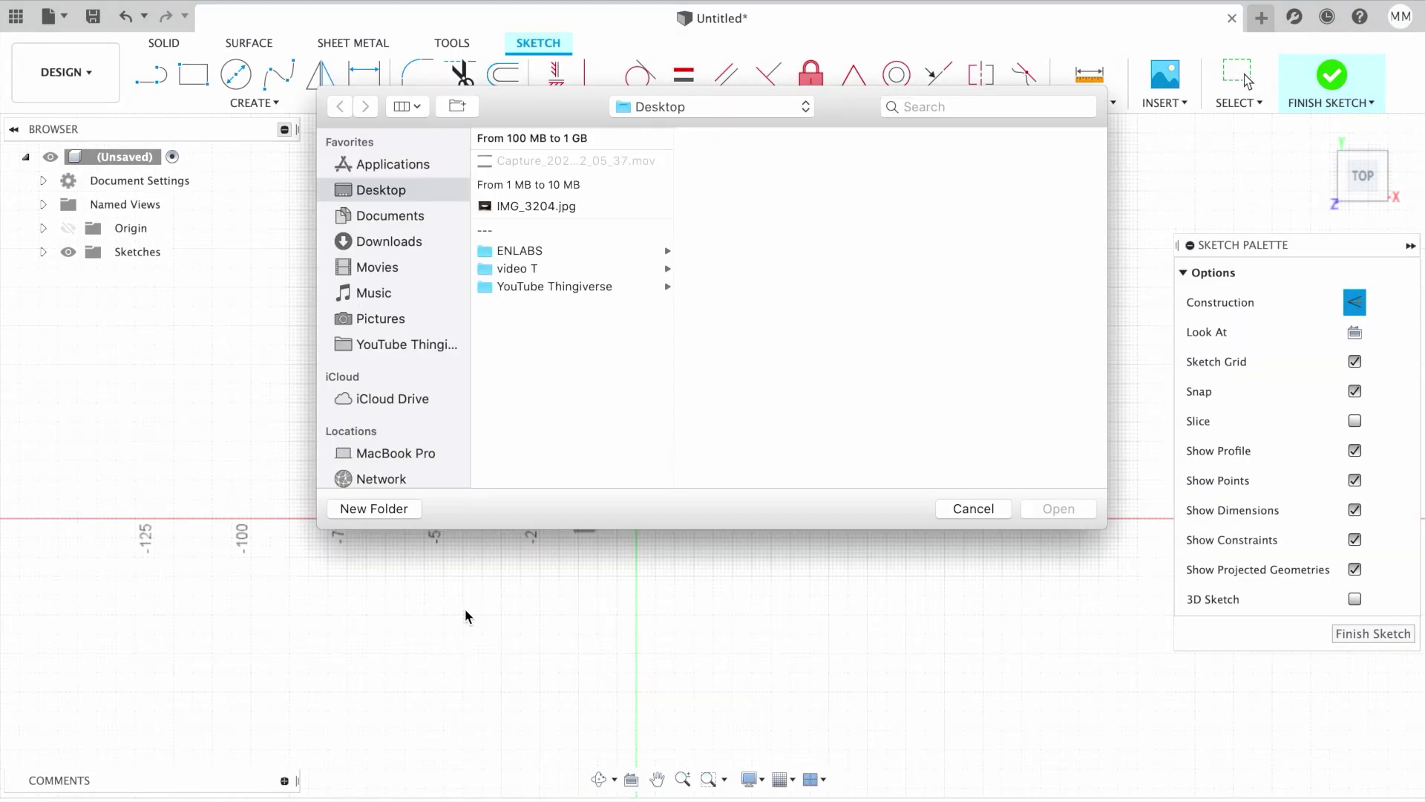
left_click(548, 208)
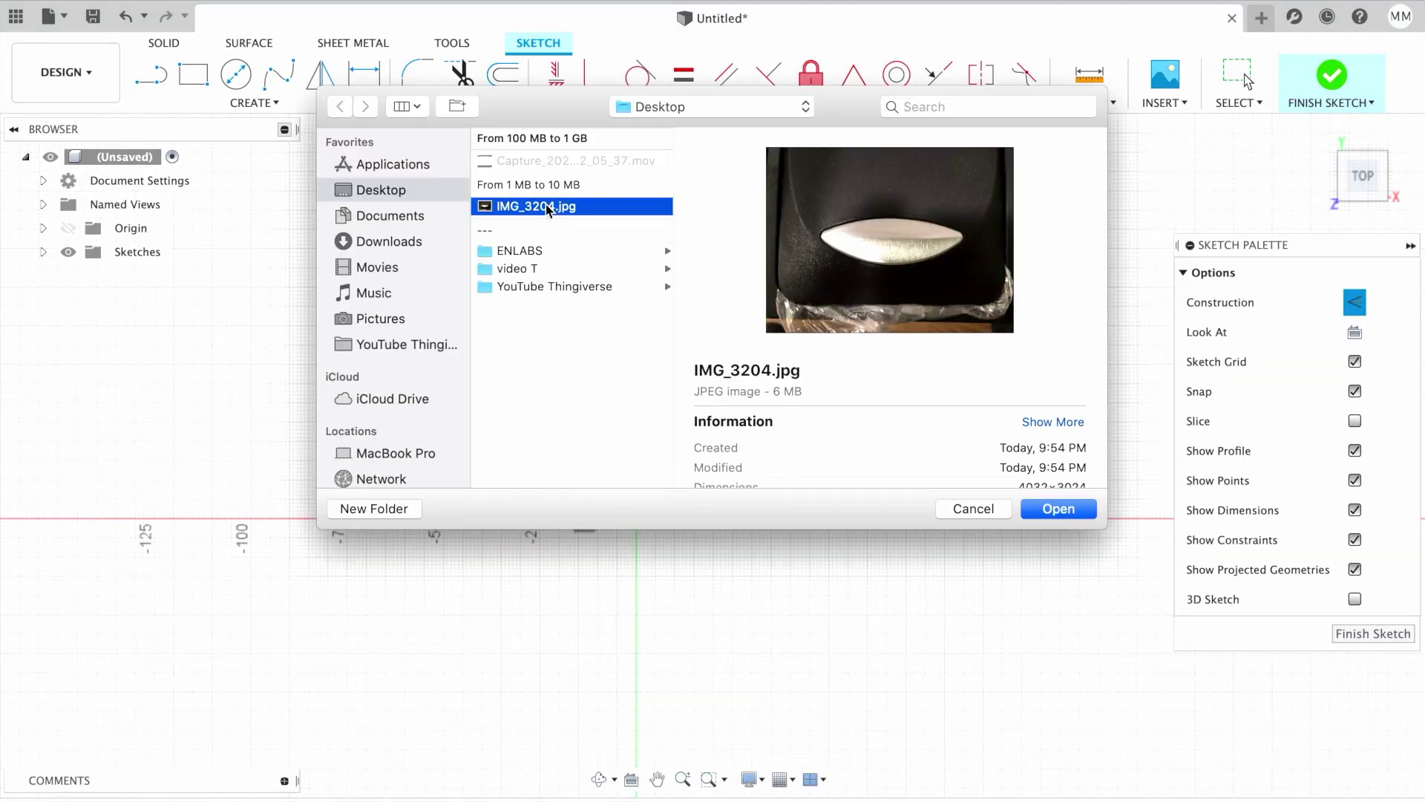
left_click(1059, 510)
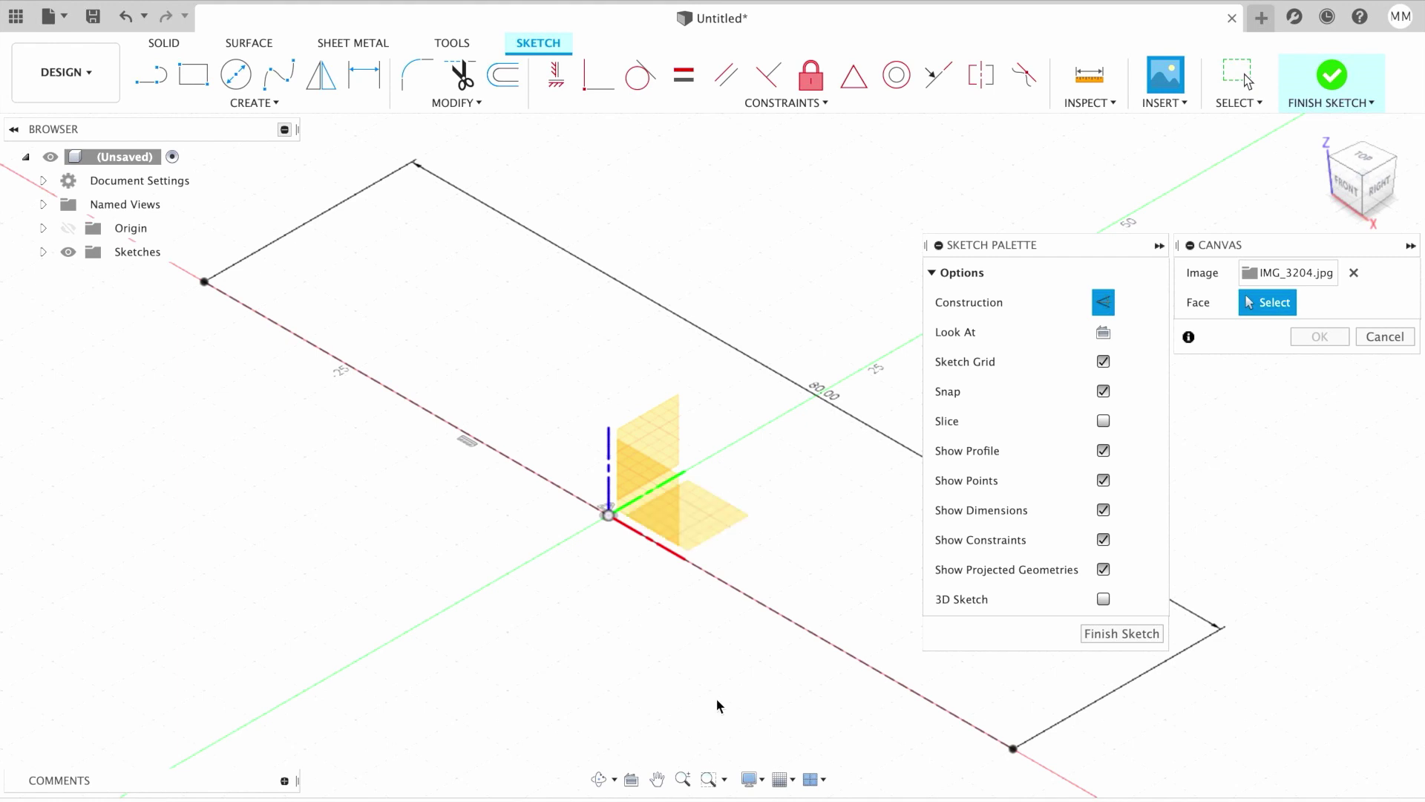
Step: Attach the photo to the XY plane, then enlarge and shift it so the oval spans the line
left_click(719, 522)
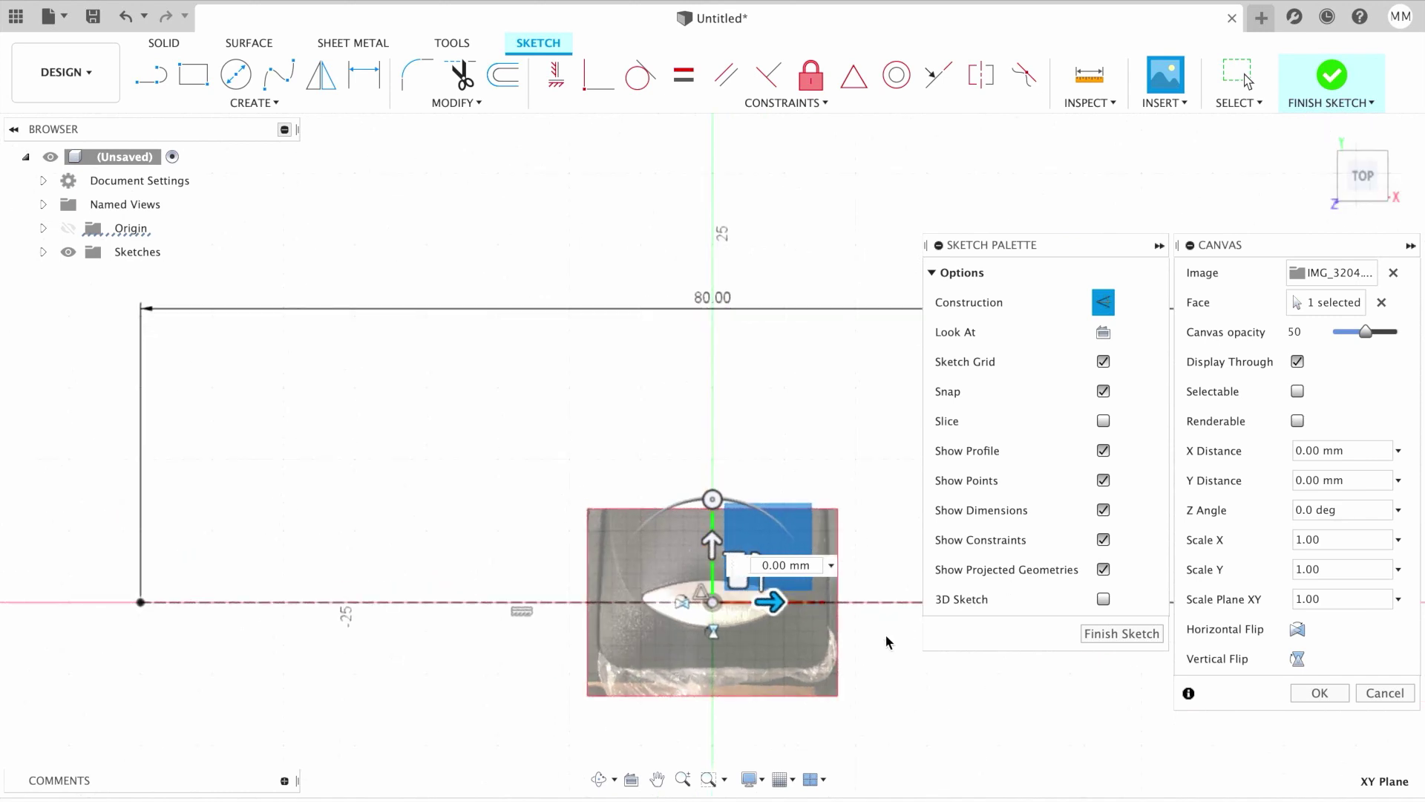
left_click(1156, 245)
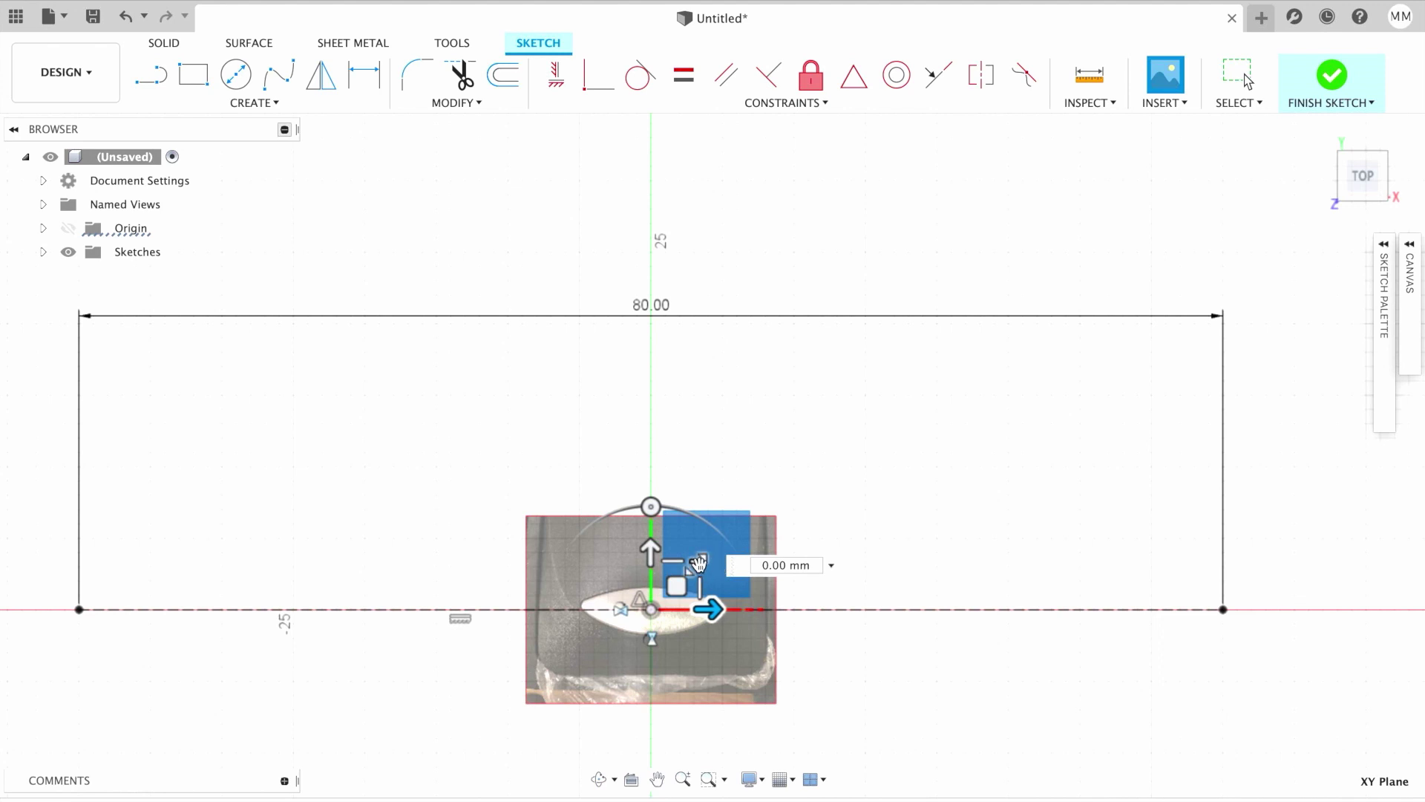
left_click_drag(698, 562, 983, 388)
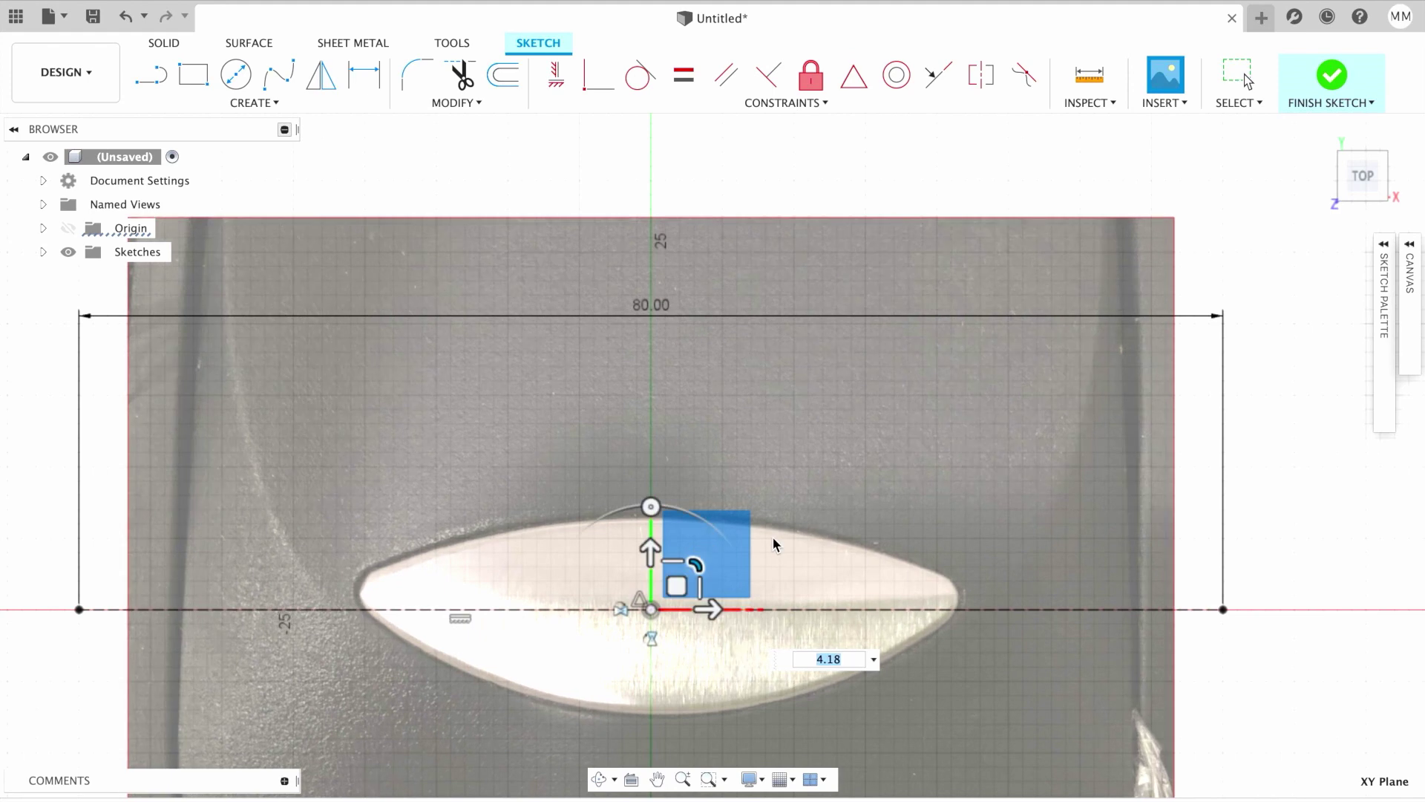
left_click_drag(699, 566, 738, 519)
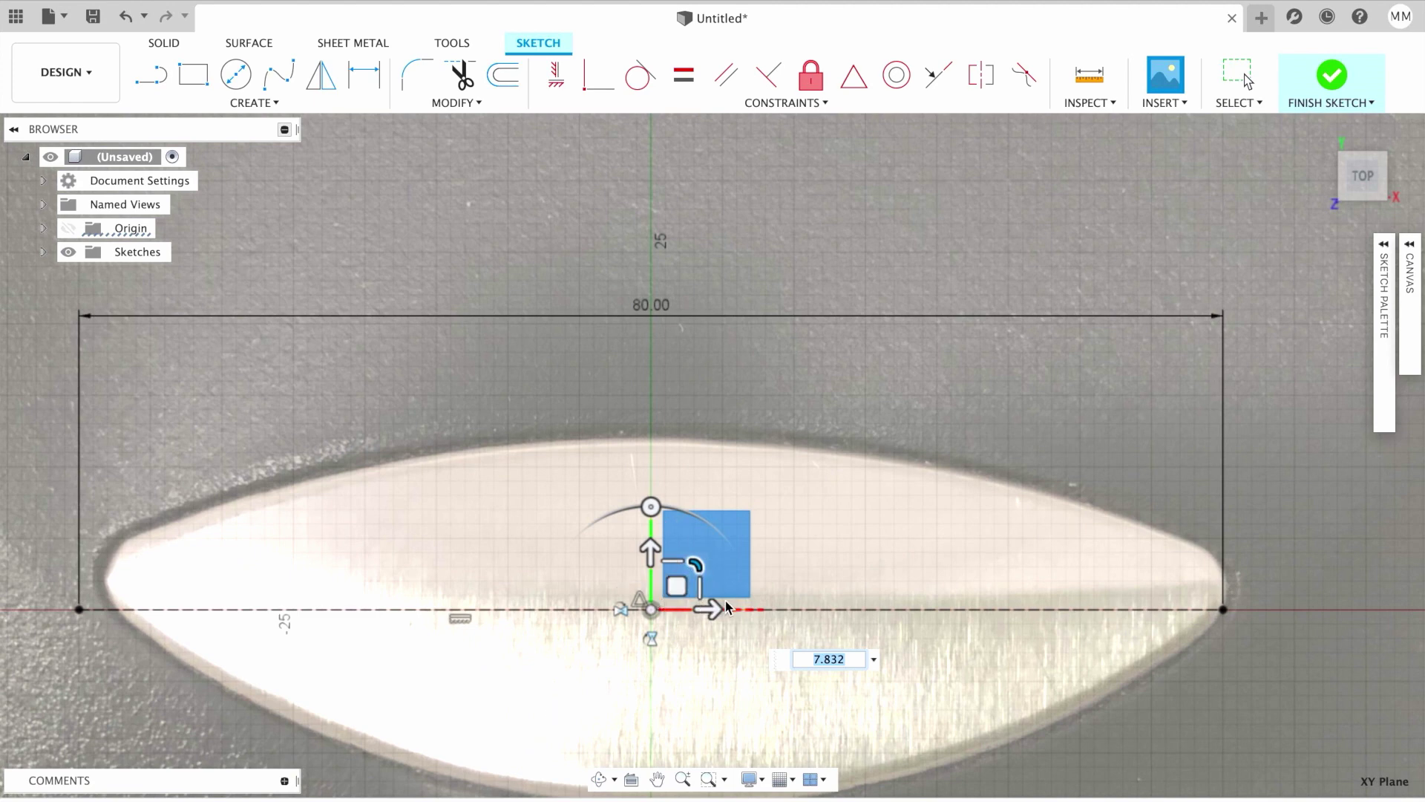
left_click_drag(679, 588, 672, 598)
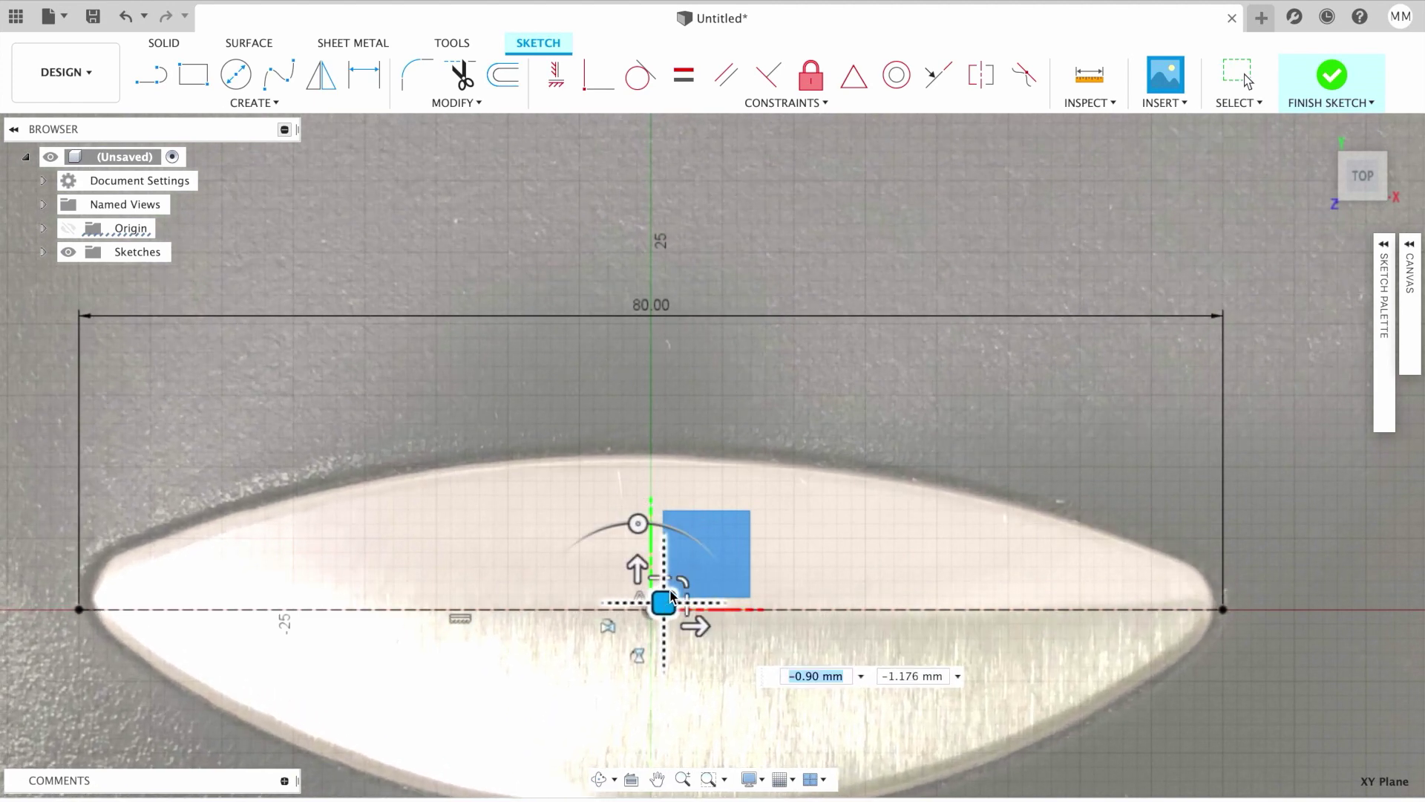
Step: Rotate the photo by -0.5 deg to align the oval's tips, then accept the placement
left_click(638, 525)
left_click(803, 675)
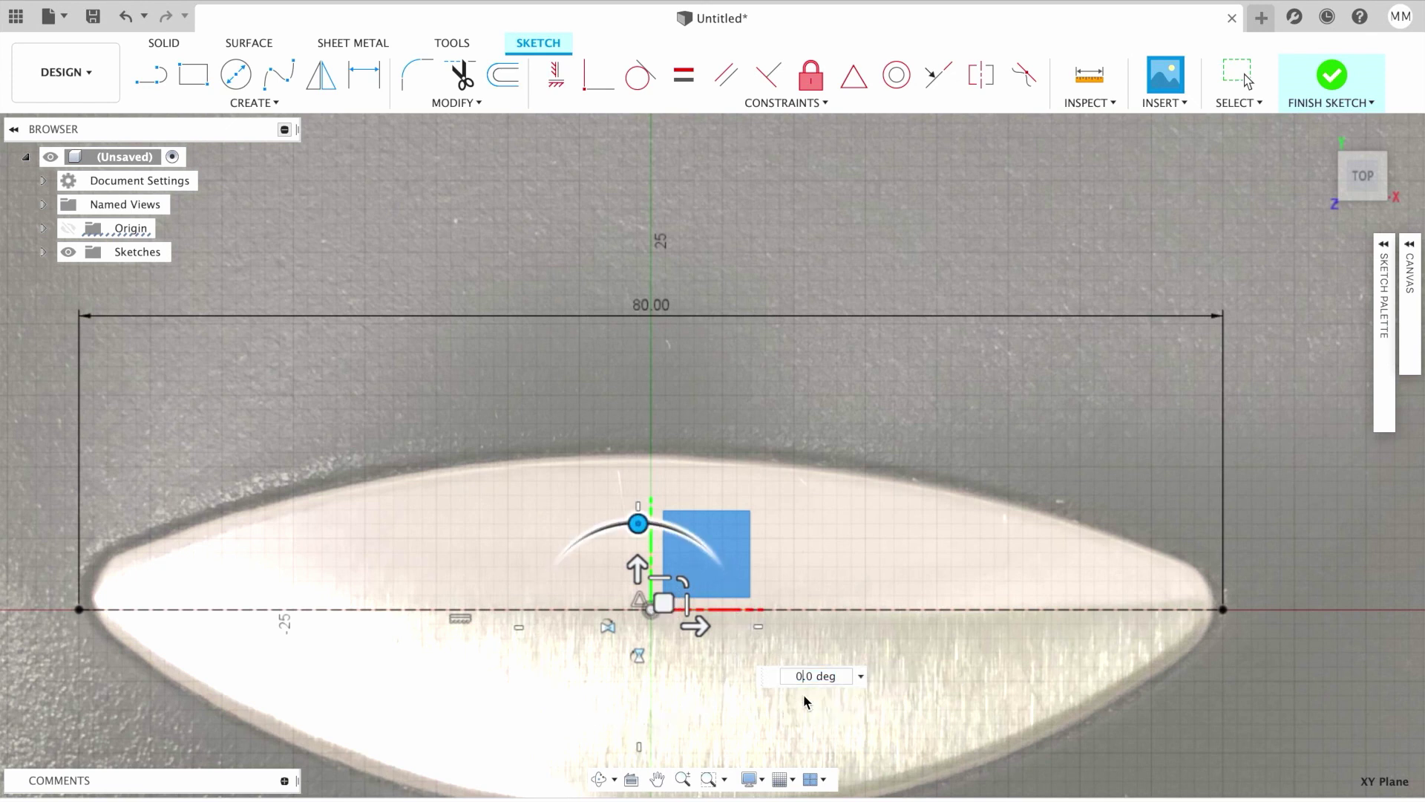
left_click_drag(664, 603, 664, 612)
key("ctrl+z")
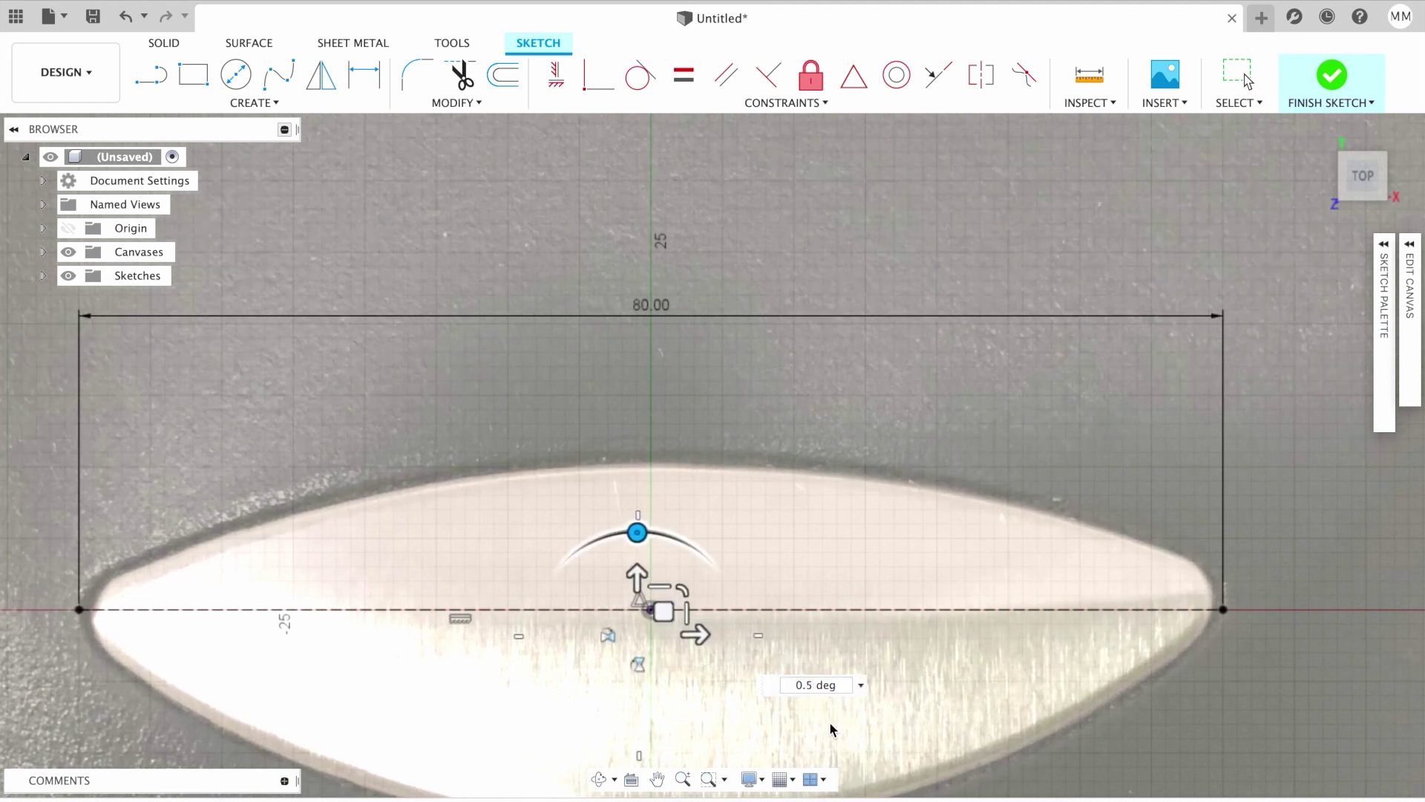
key("ctrl+z")
left_click(1409, 244)
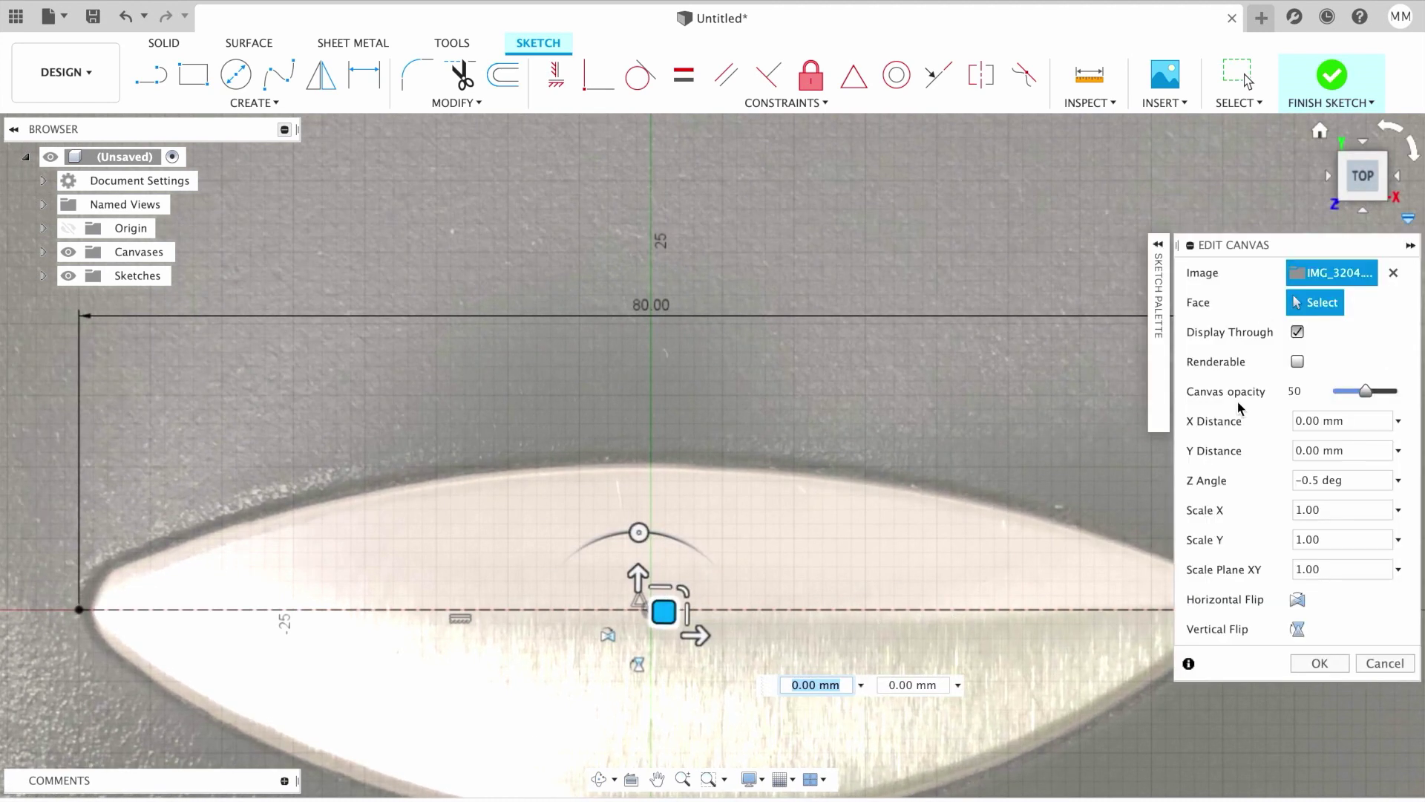
left_click(1319, 663)
mouse_move(1363, 176)
left_mouse_down()
mouse_move(1329, 130)
mouse_move(1362, 167)
left_mouse_up()
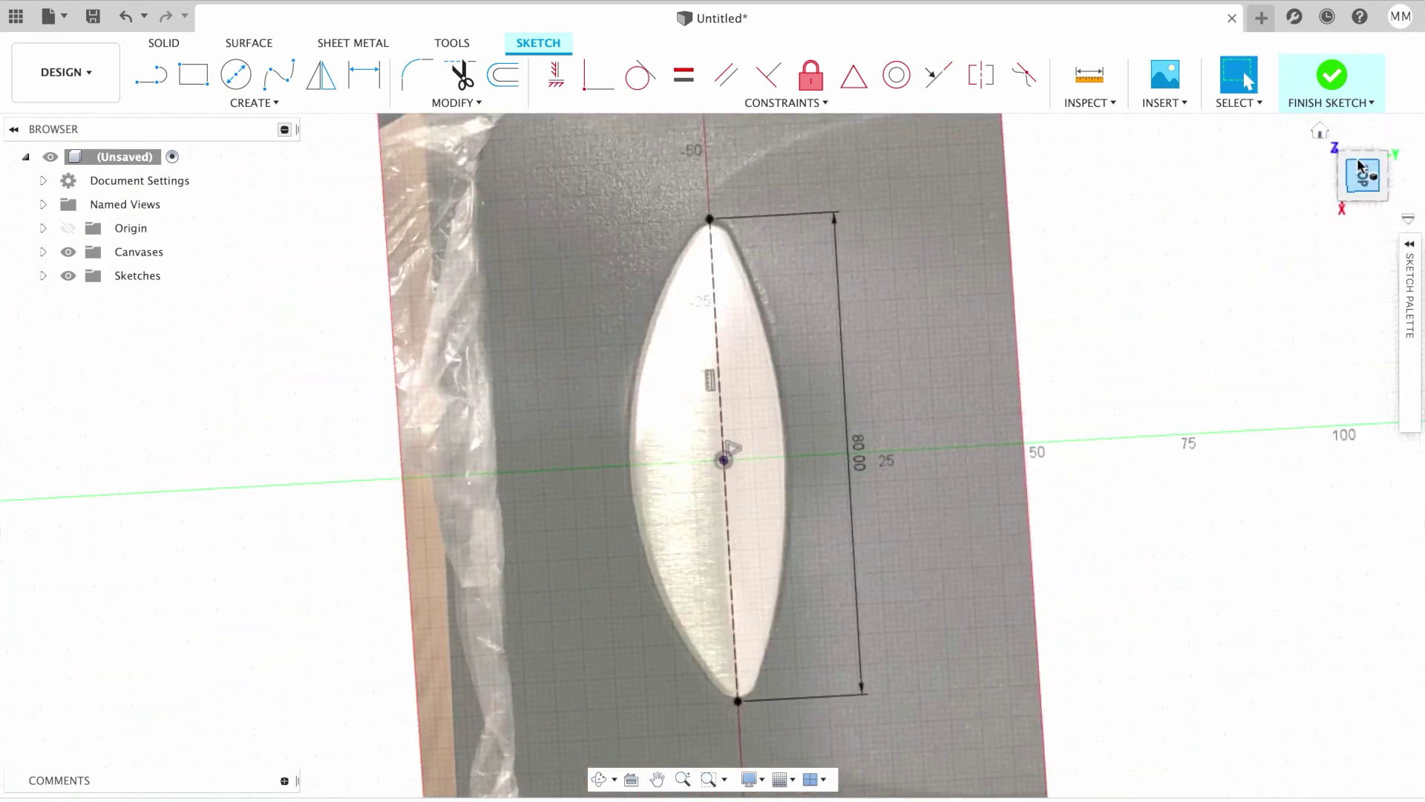
Step: Edit the IMG_3204 canvas and lower its opacity to 25
left_click(1362, 167)
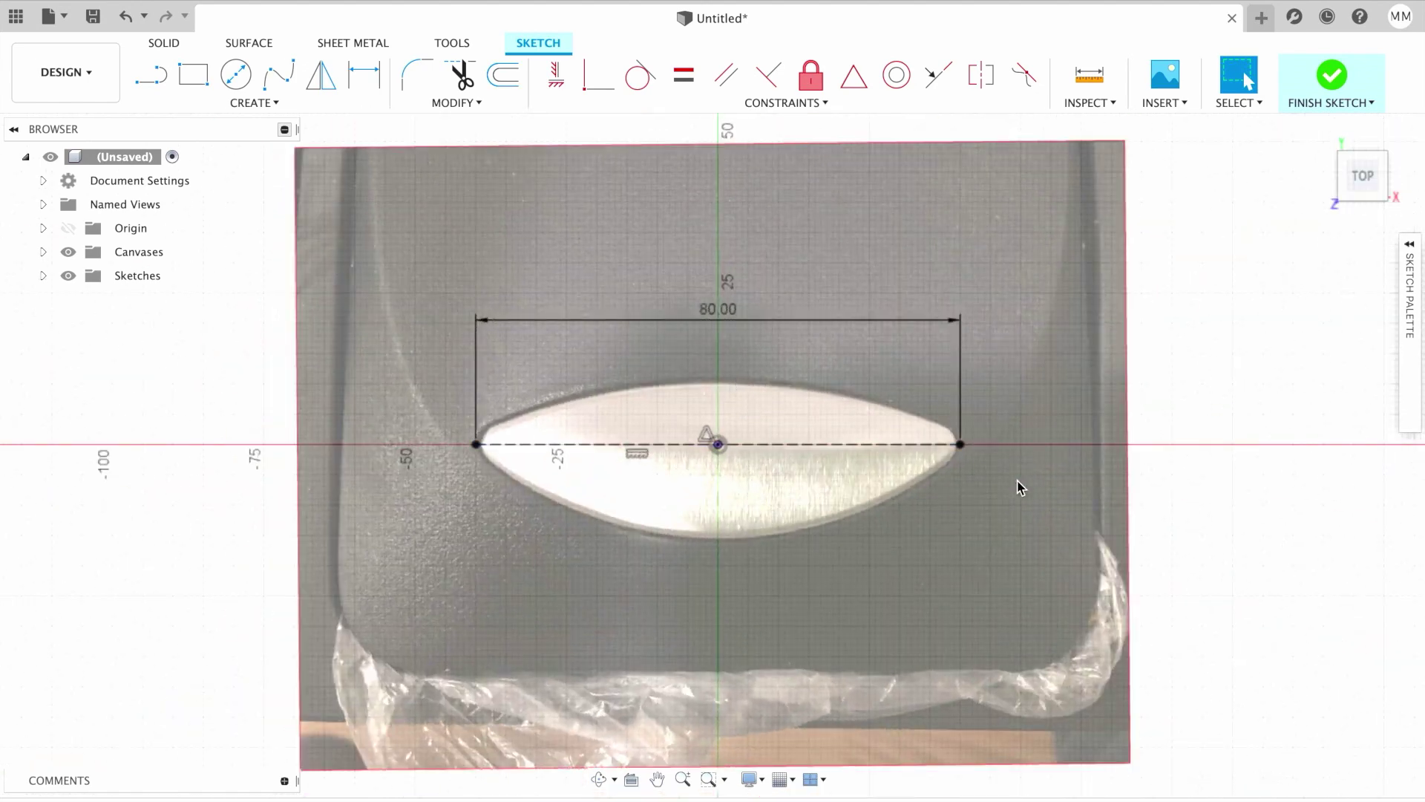
left_click(43, 252)
left_click(147, 278)
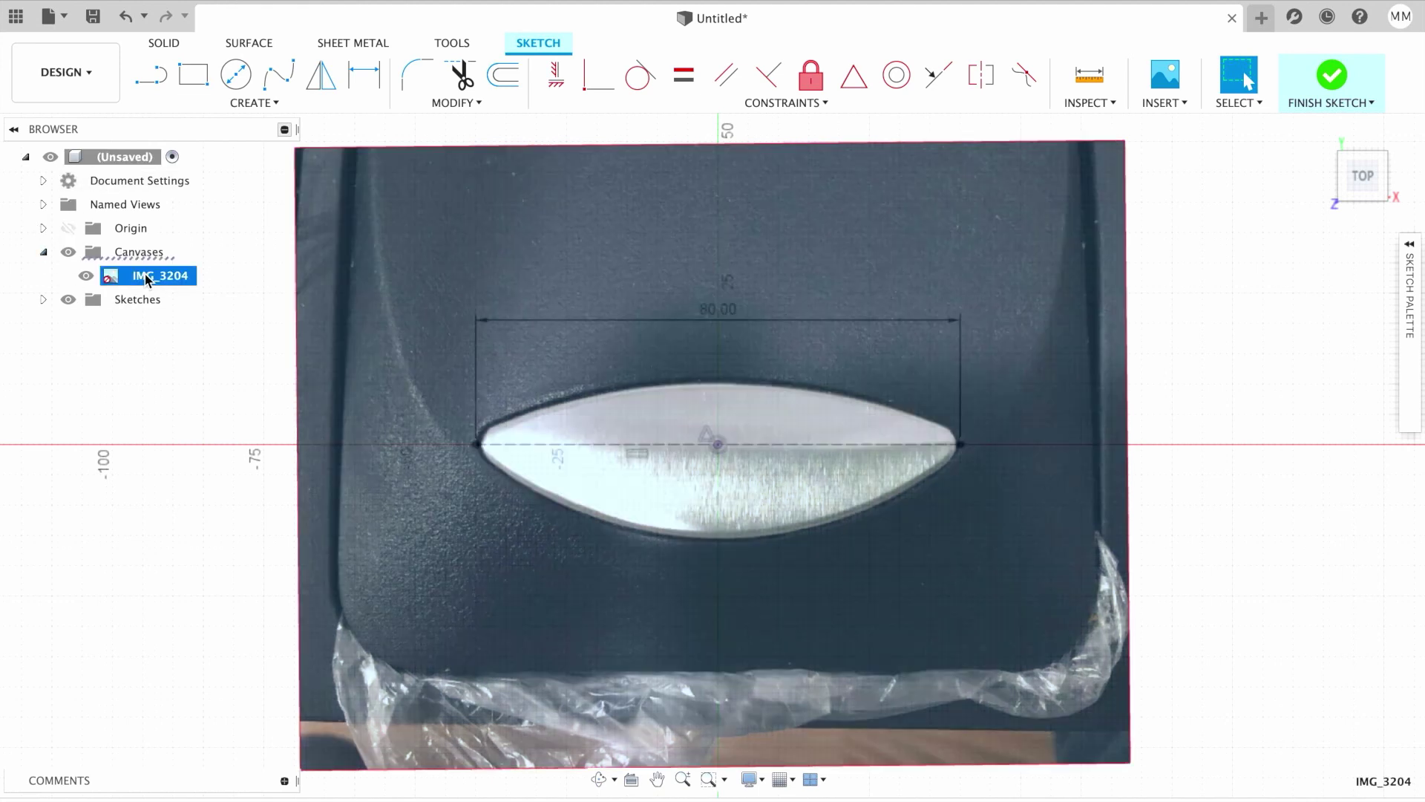
right_click(147, 279)
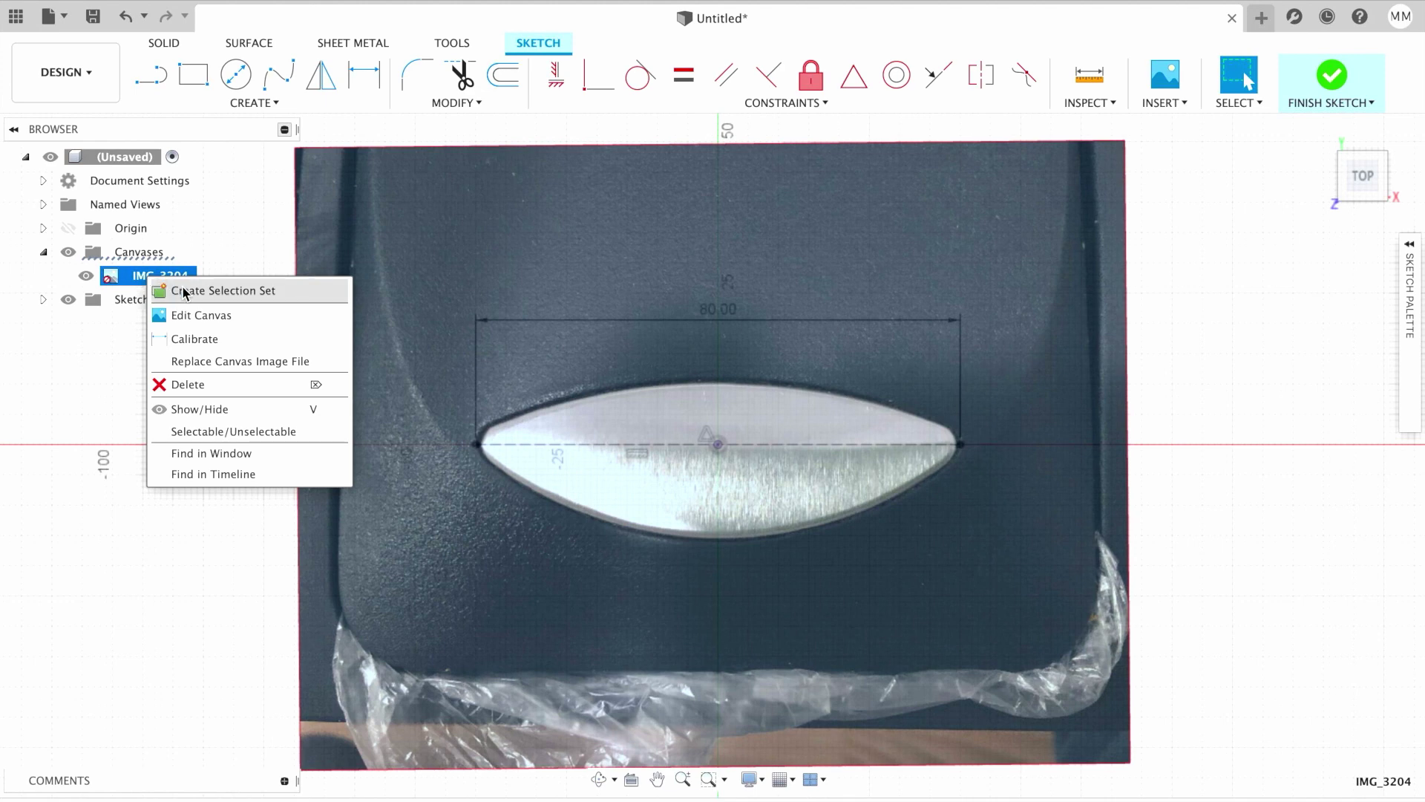
left_click(234, 319)
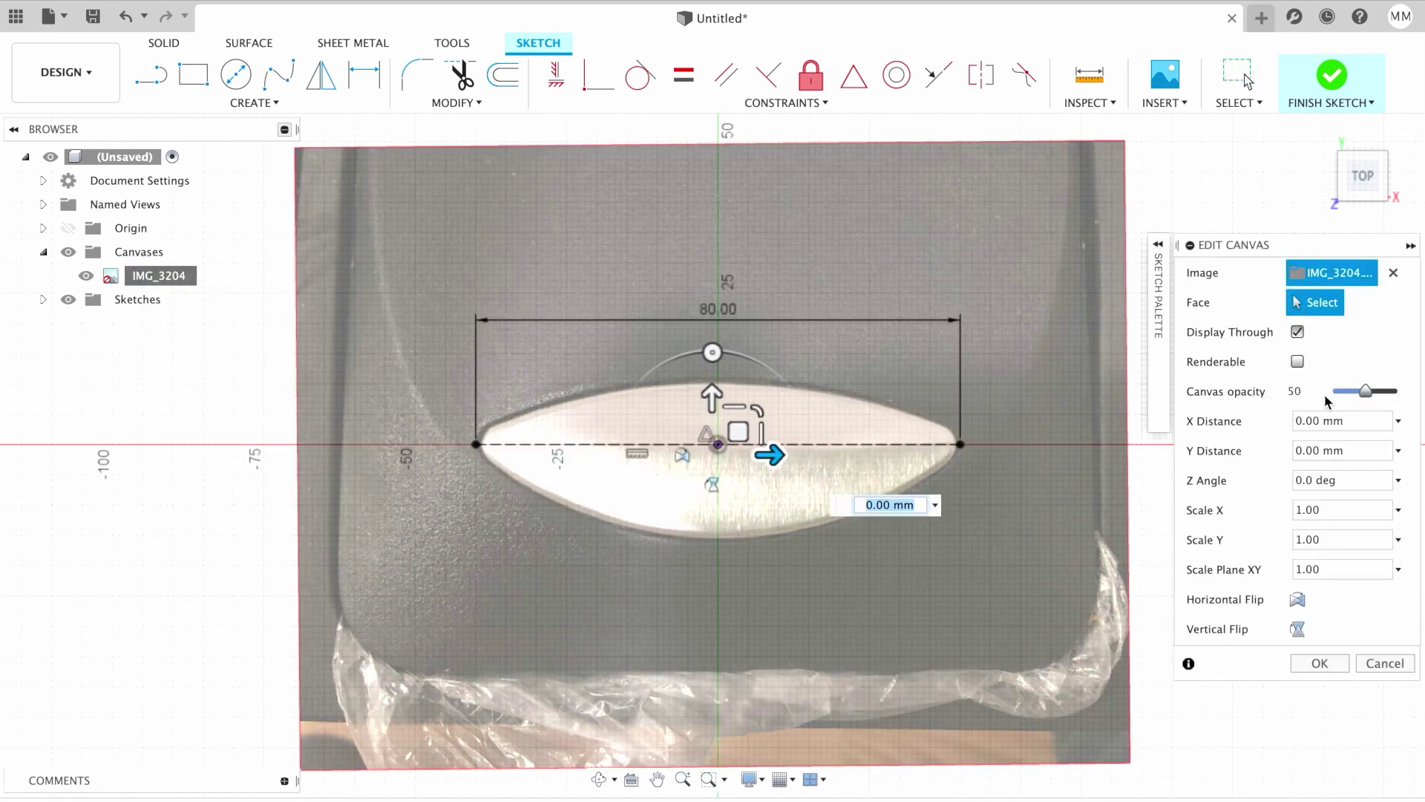
left_click_drag(1372, 398, 1353, 401)
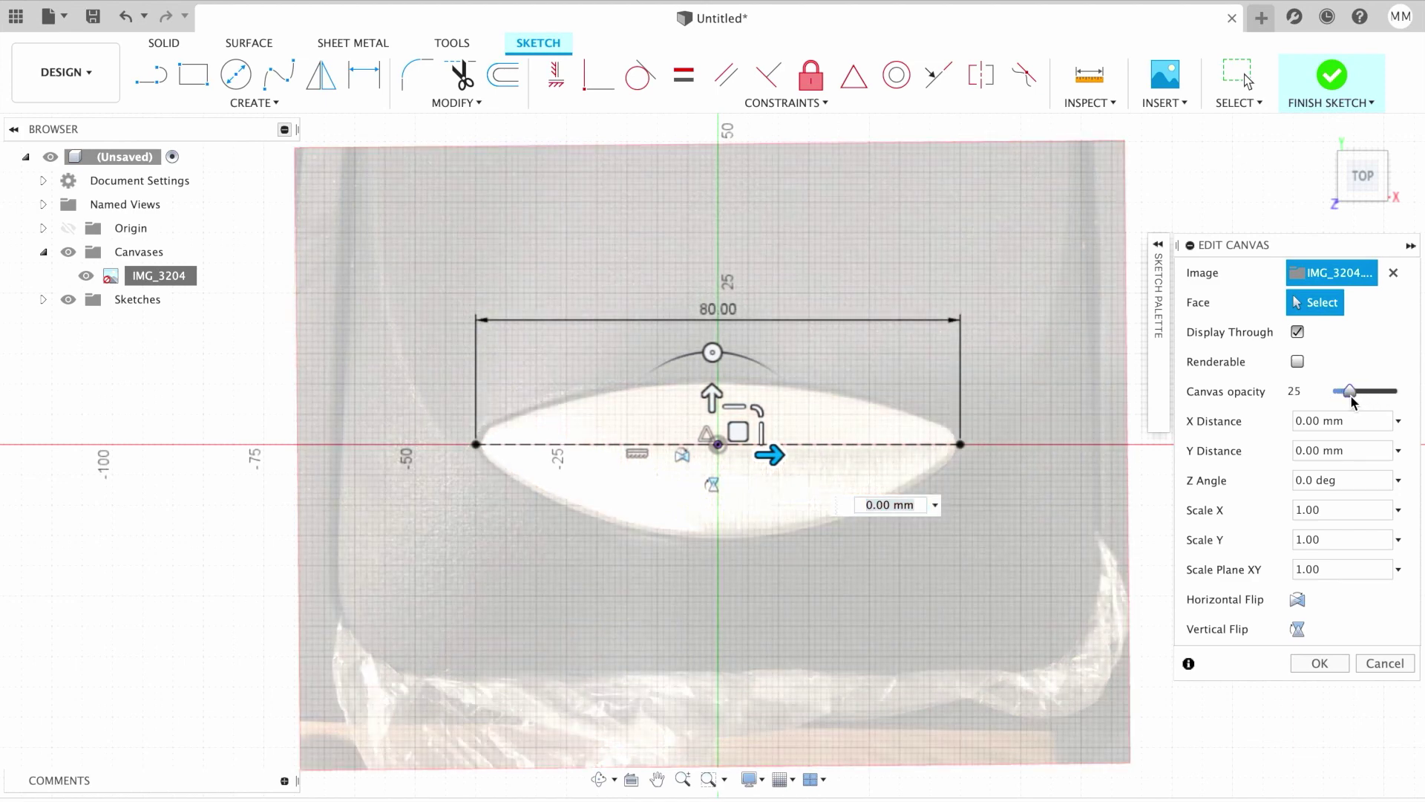
left_click(1325, 666)
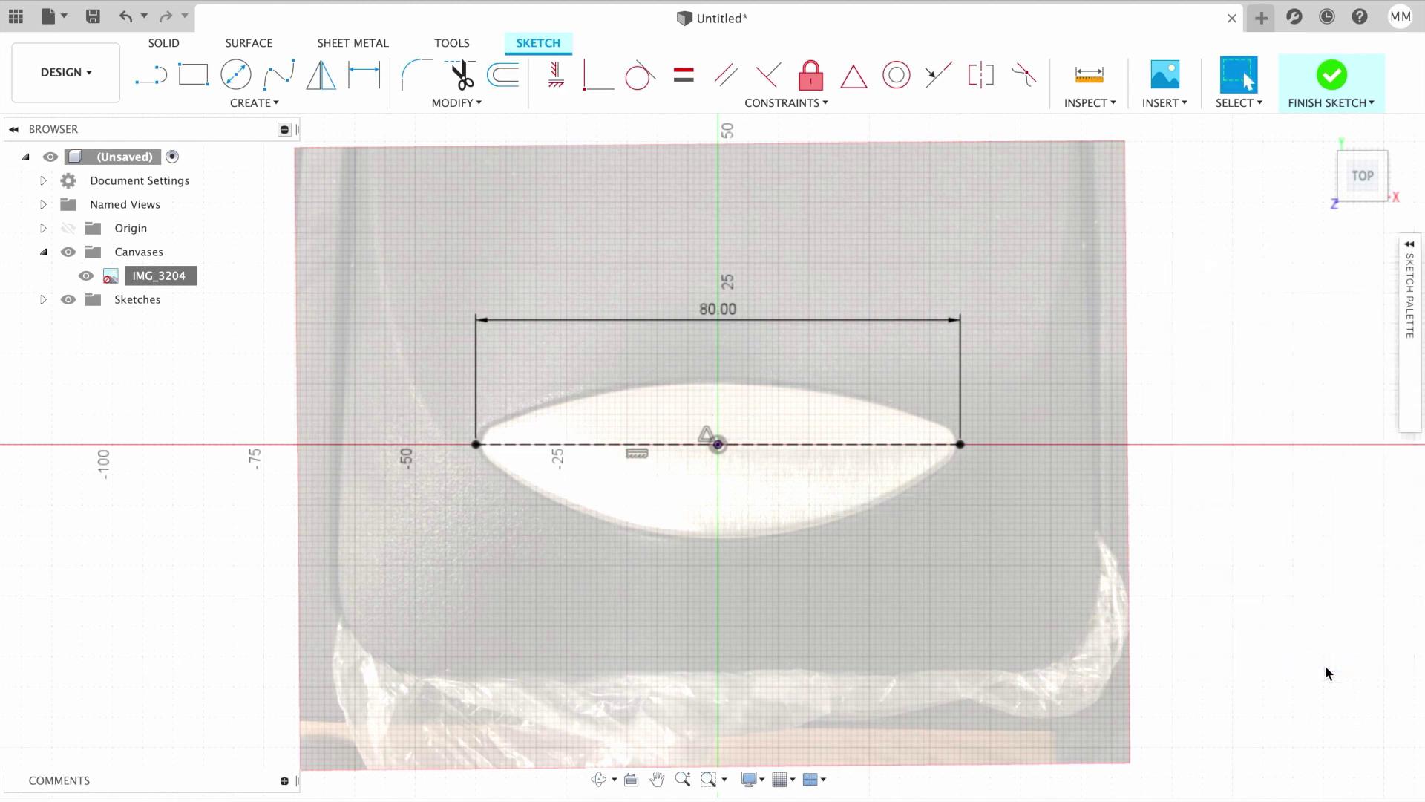
Step: Draw a vertical construction line along the Y axis through the origin, from below to above the oval
scroll(723, 468, "up", 5)
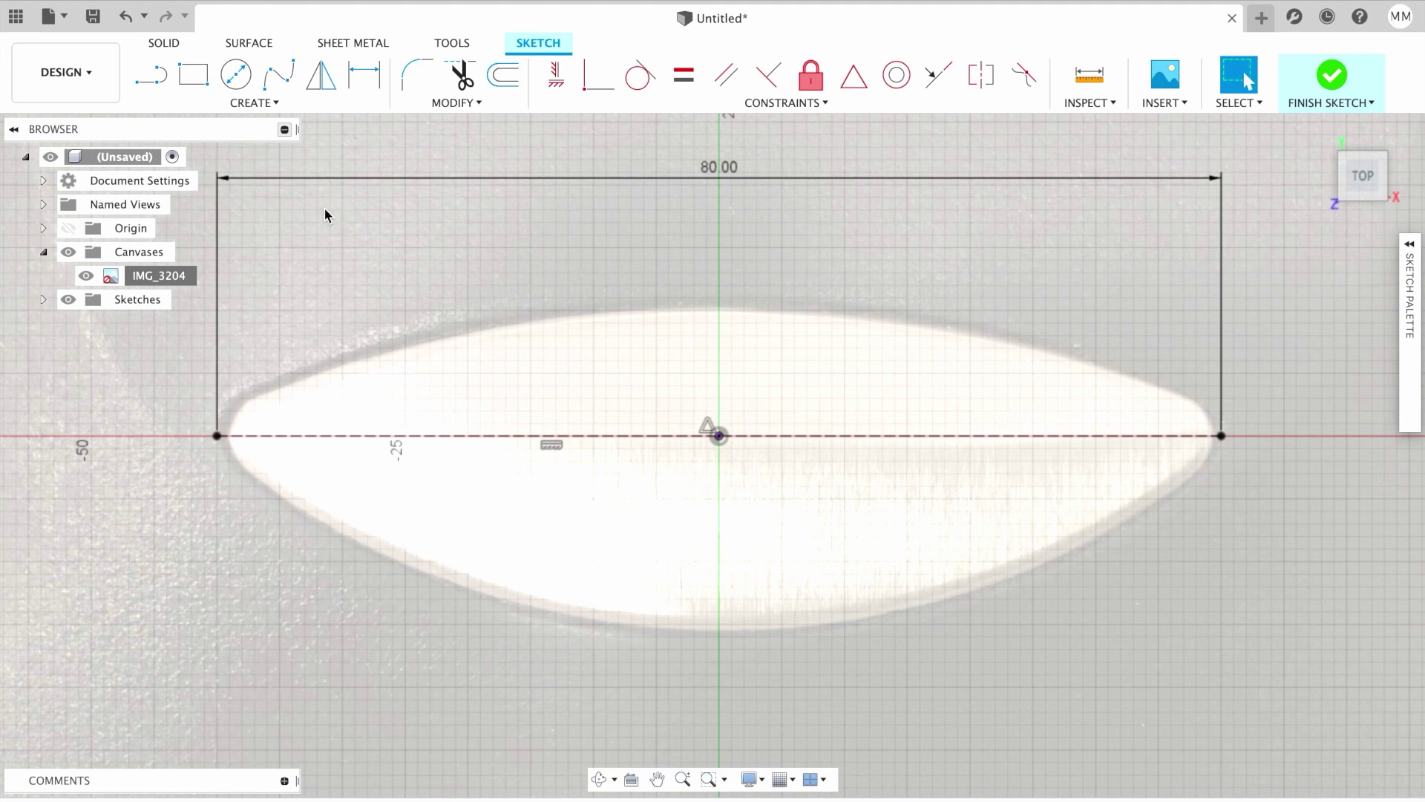
left_click(150, 74)
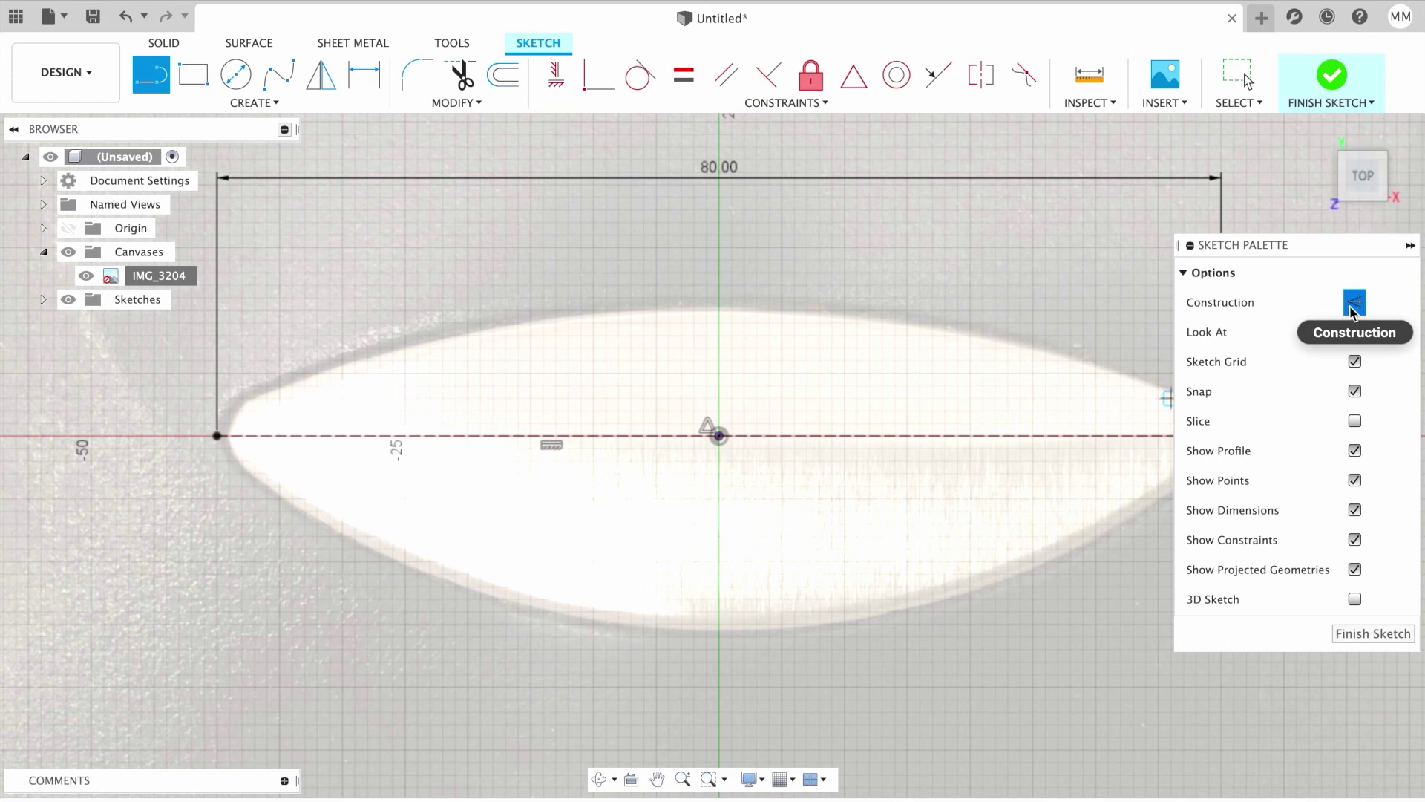
left_click(719, 665)
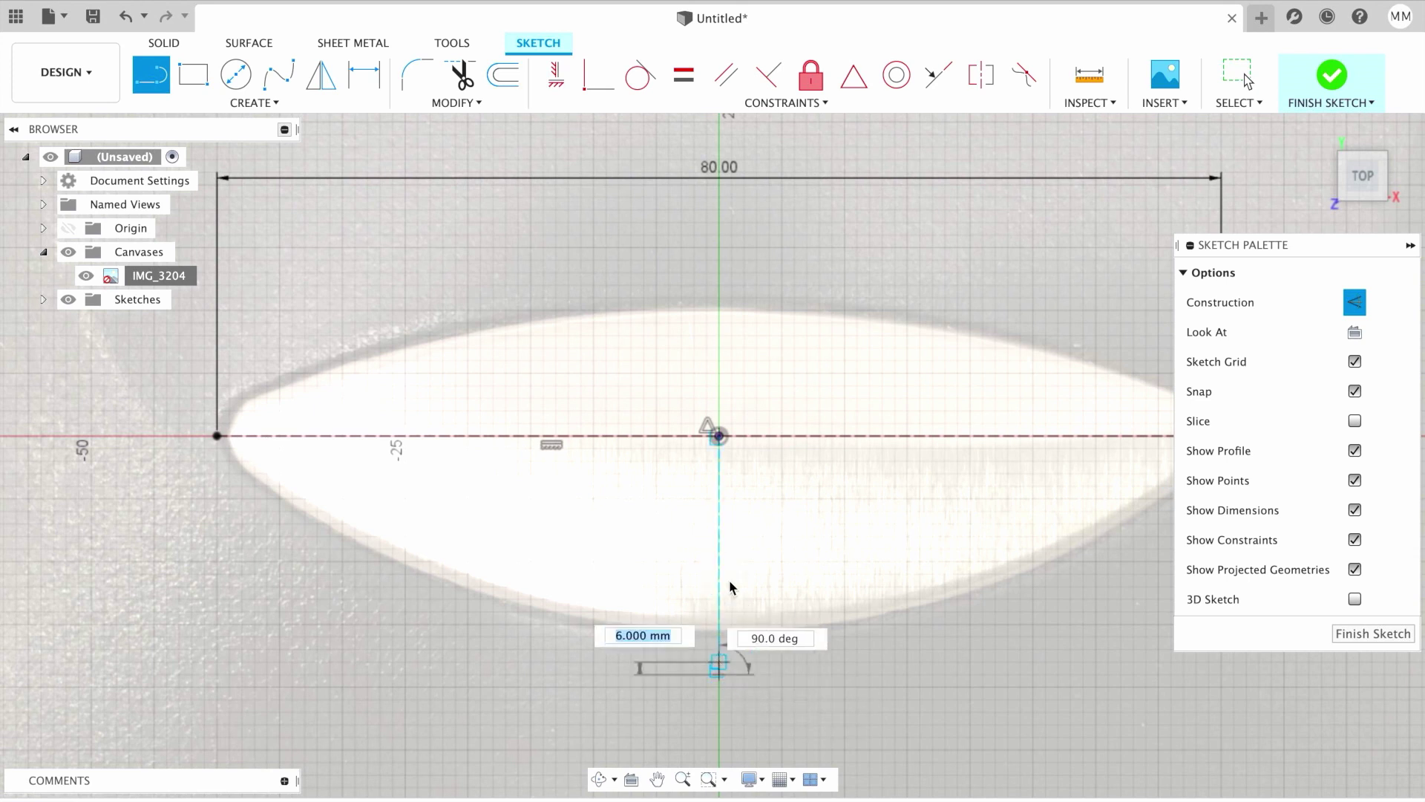
left_click(720, 222)
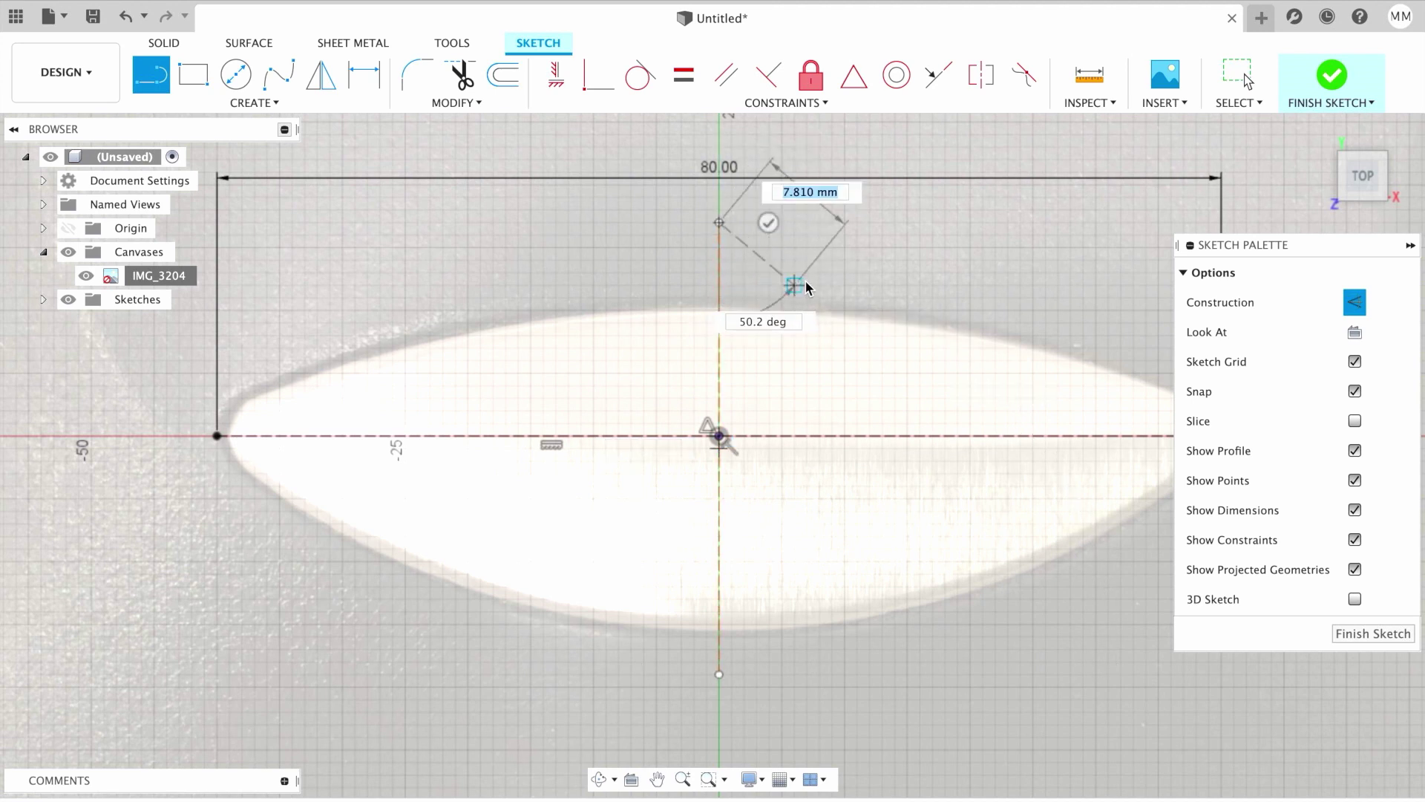
key("Escape")
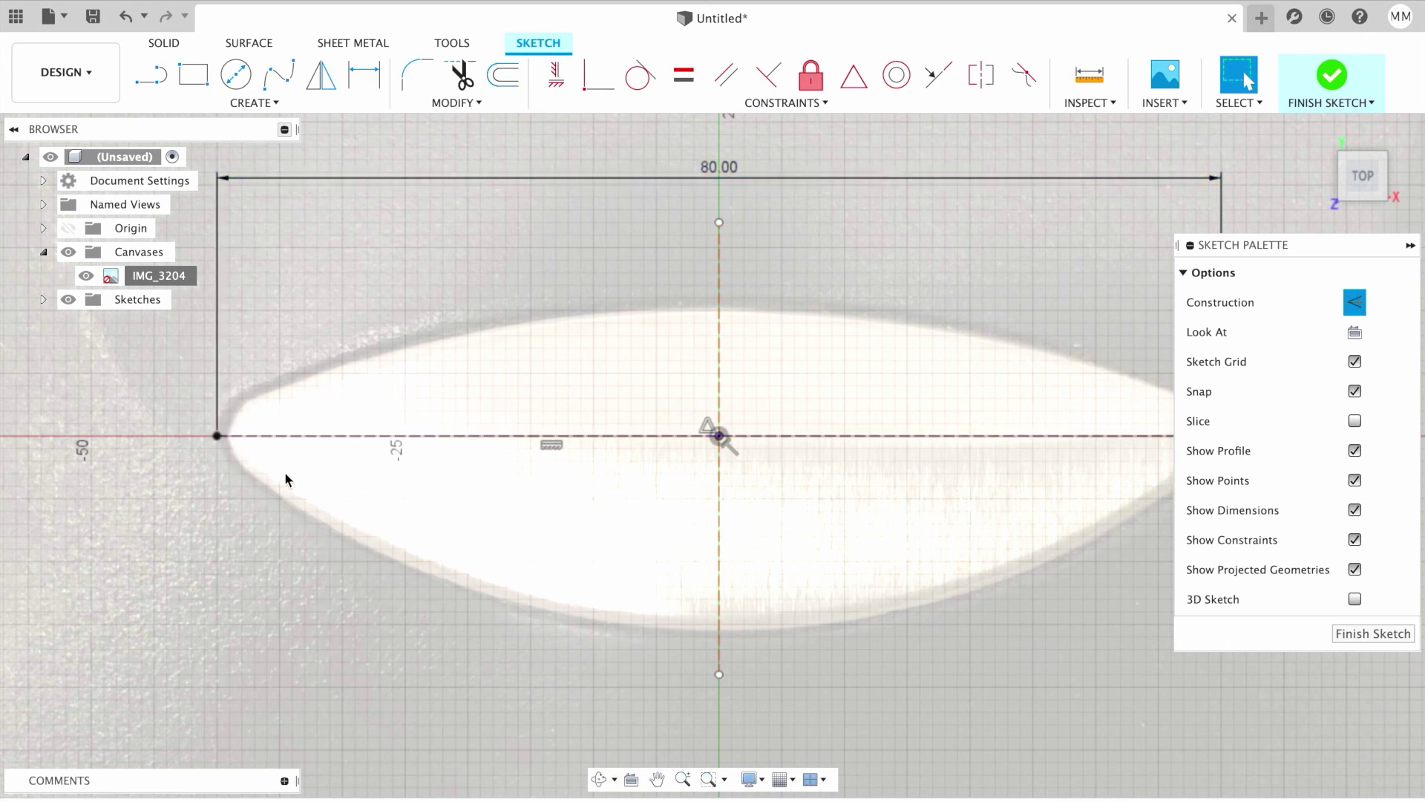
Step: Trace the oval's left outline with a fit-point spline from the centre line's top to bottom
left_click(276, 84)
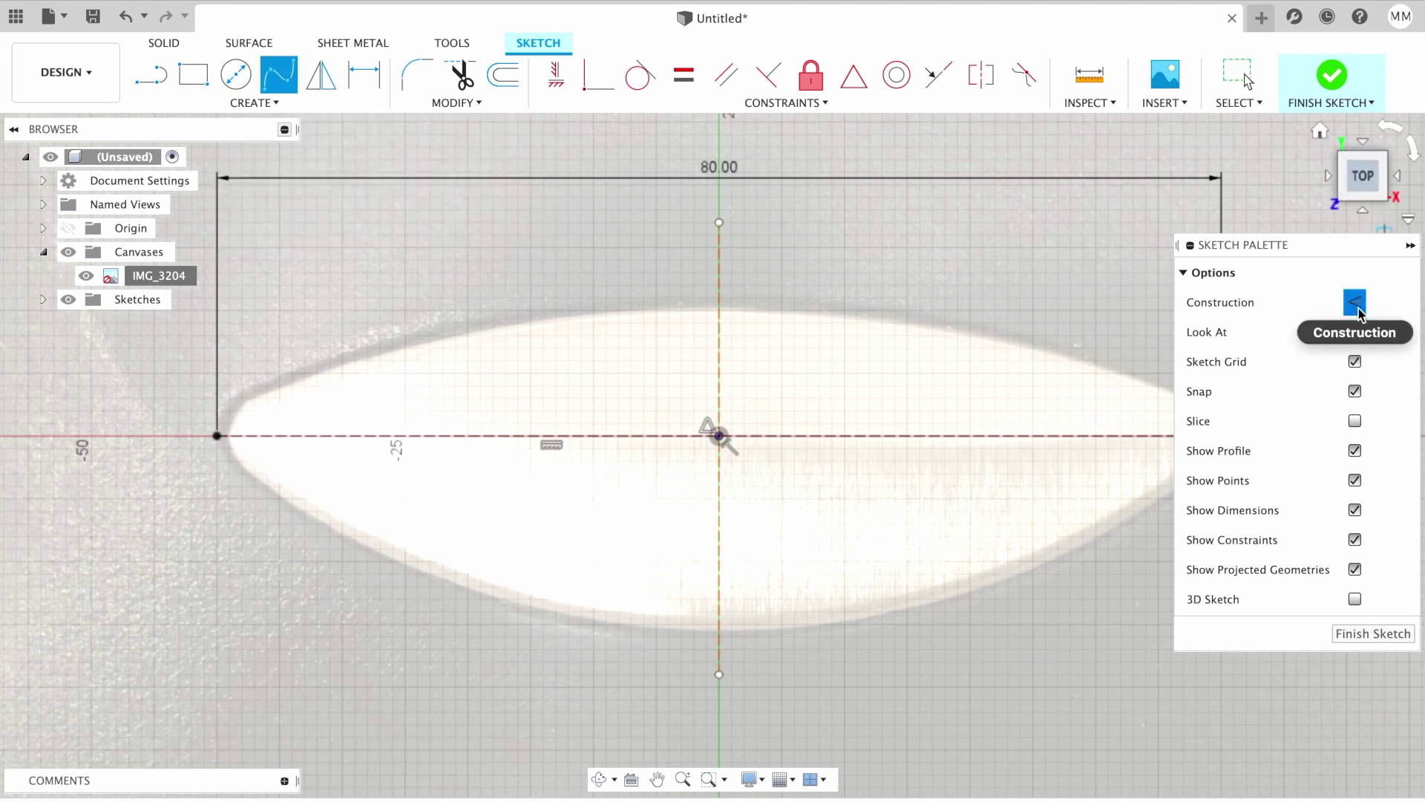
left_click(719, 310)
left_click(618, 310)
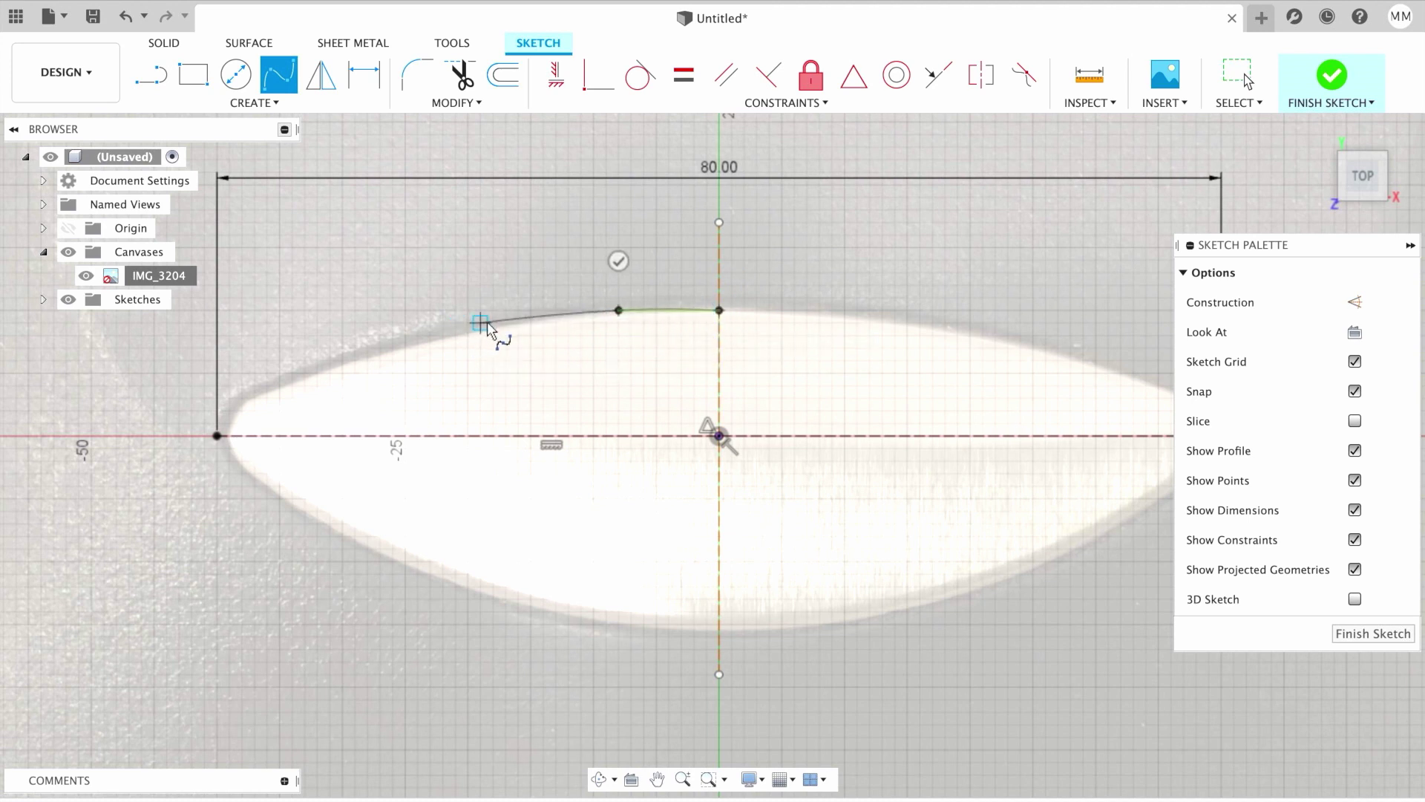
left_click(405, 347)
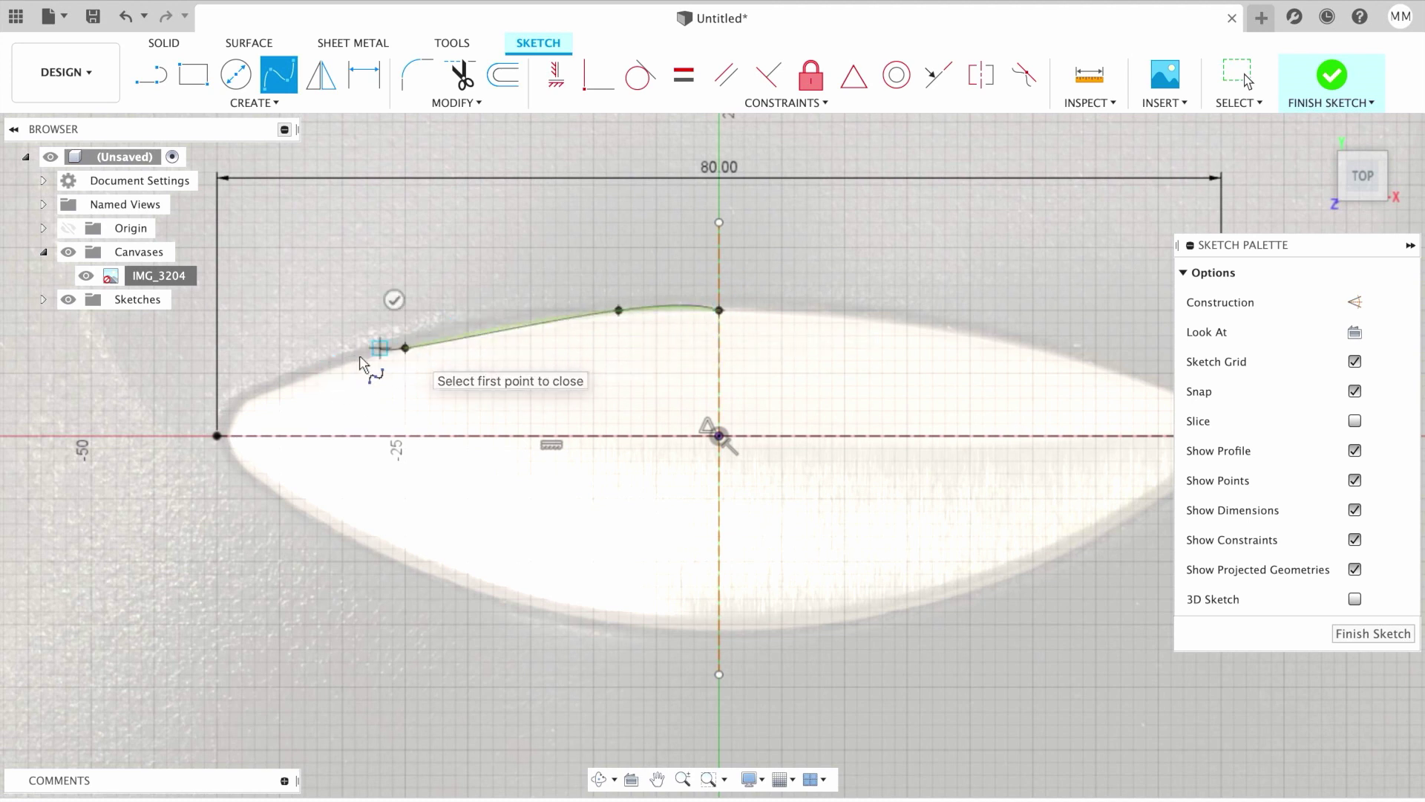
left_click(255, 398)
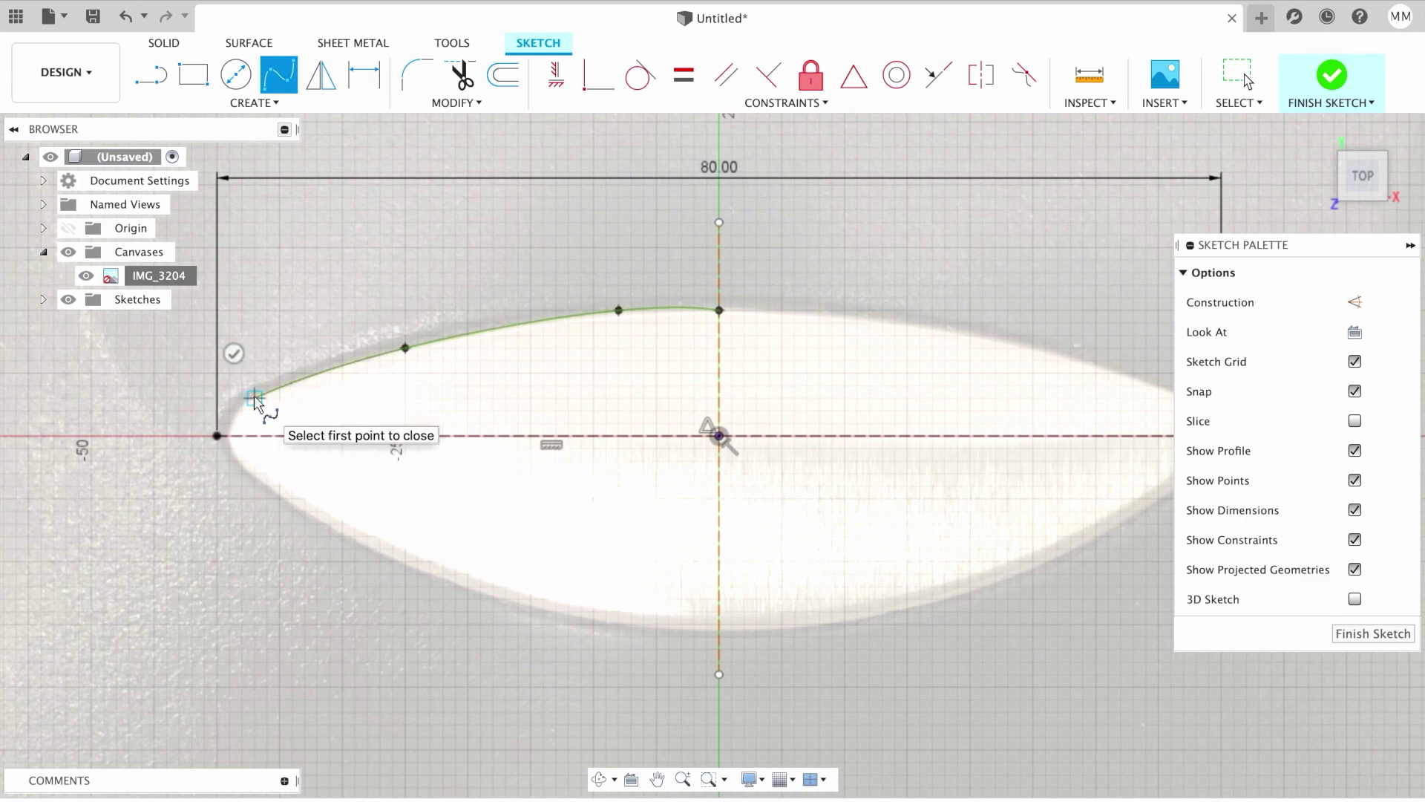
left_click(226, 436)
left_click(456, 587)
scroll(665, 724, "up", 4)
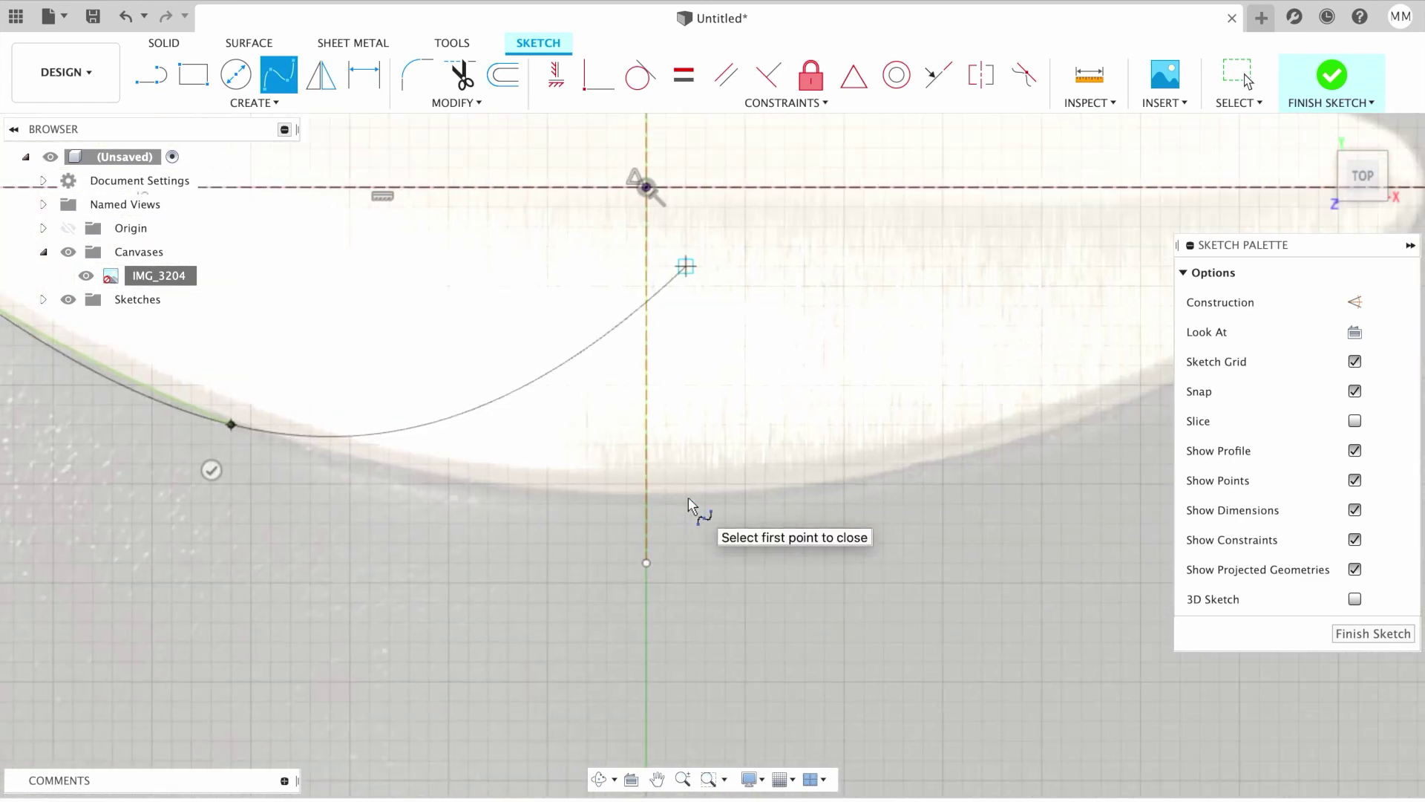
left_click(604, 520)
scroll(661, 518, "down", 4)
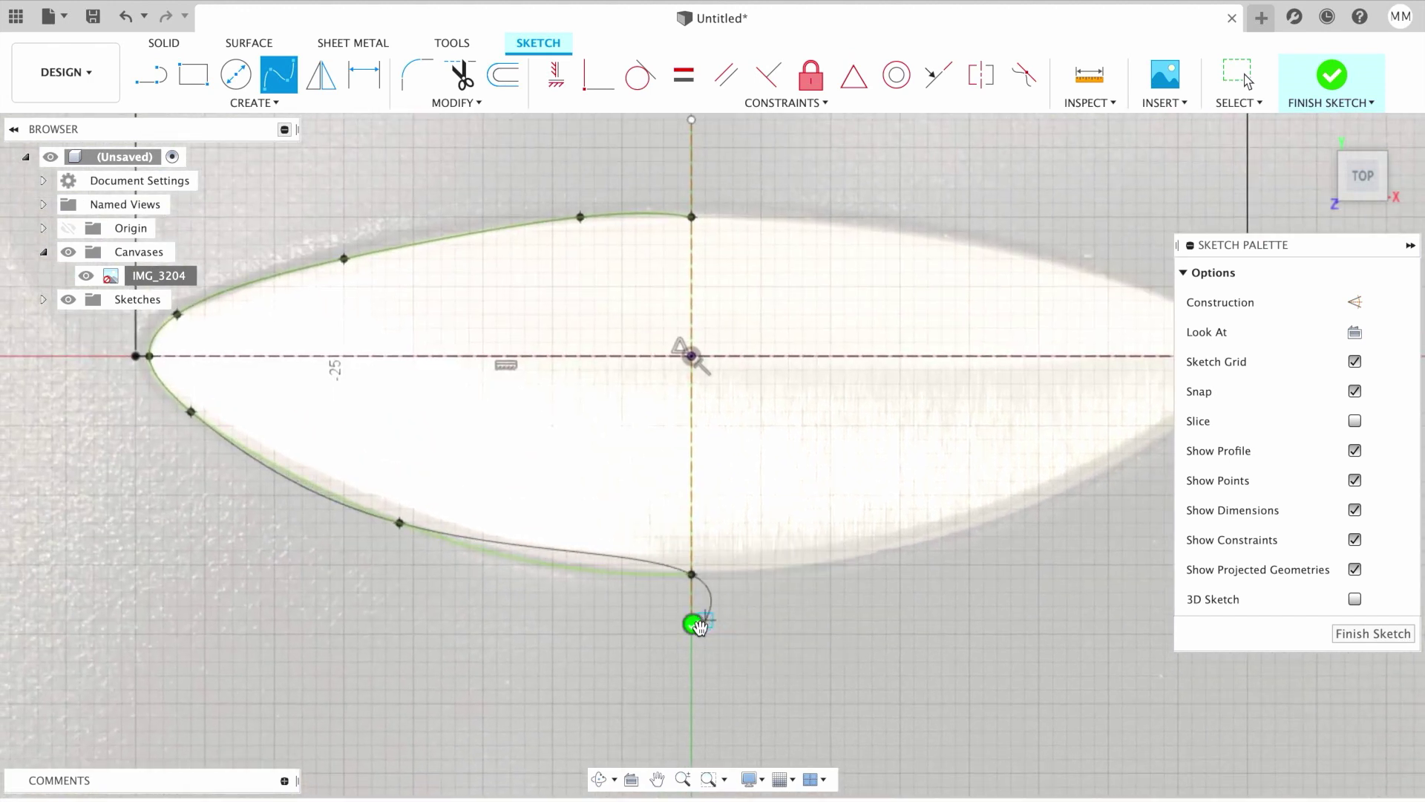
left_click(694, 626)
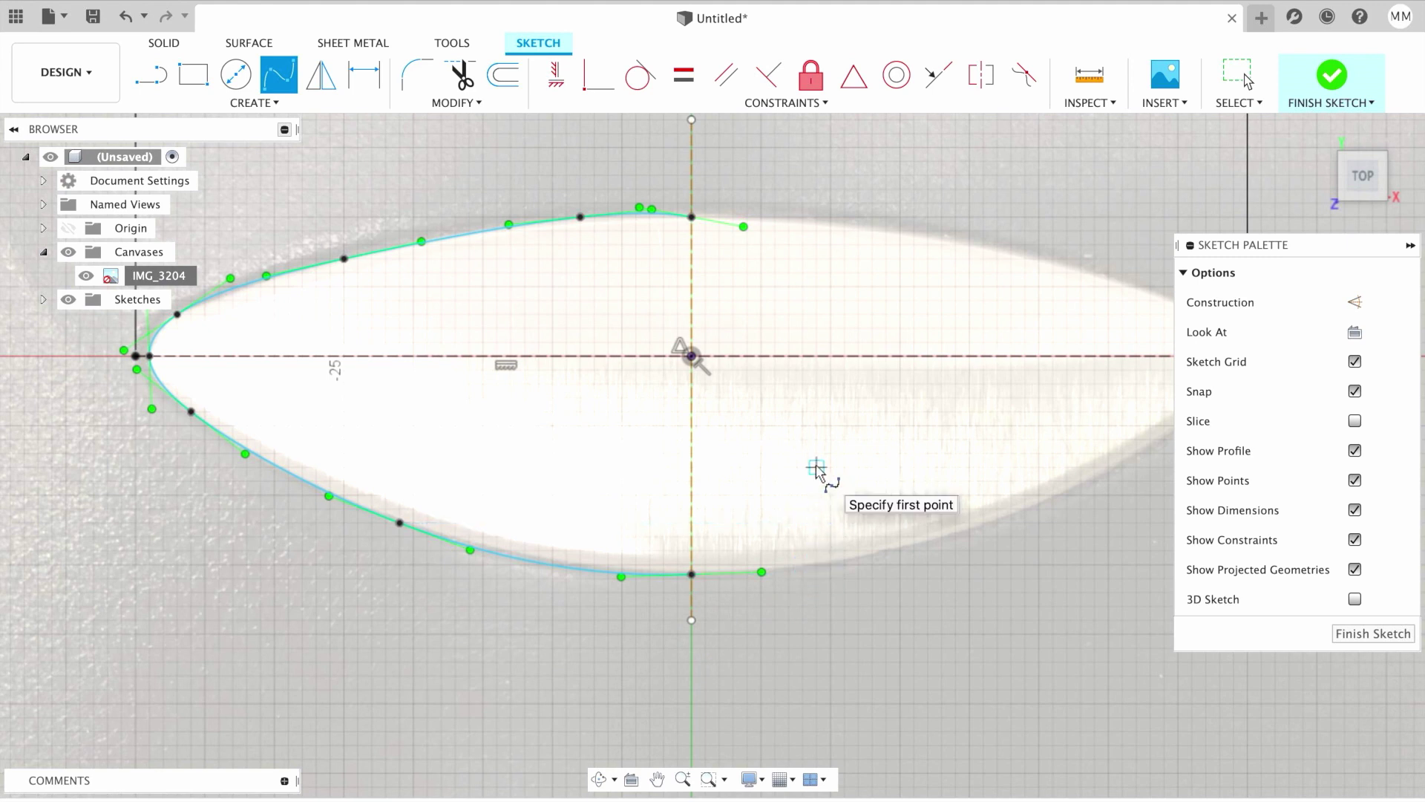
Step: Drag the spline's top and bottom tangent handles horizontal where it meets the centre line
key("Escape")
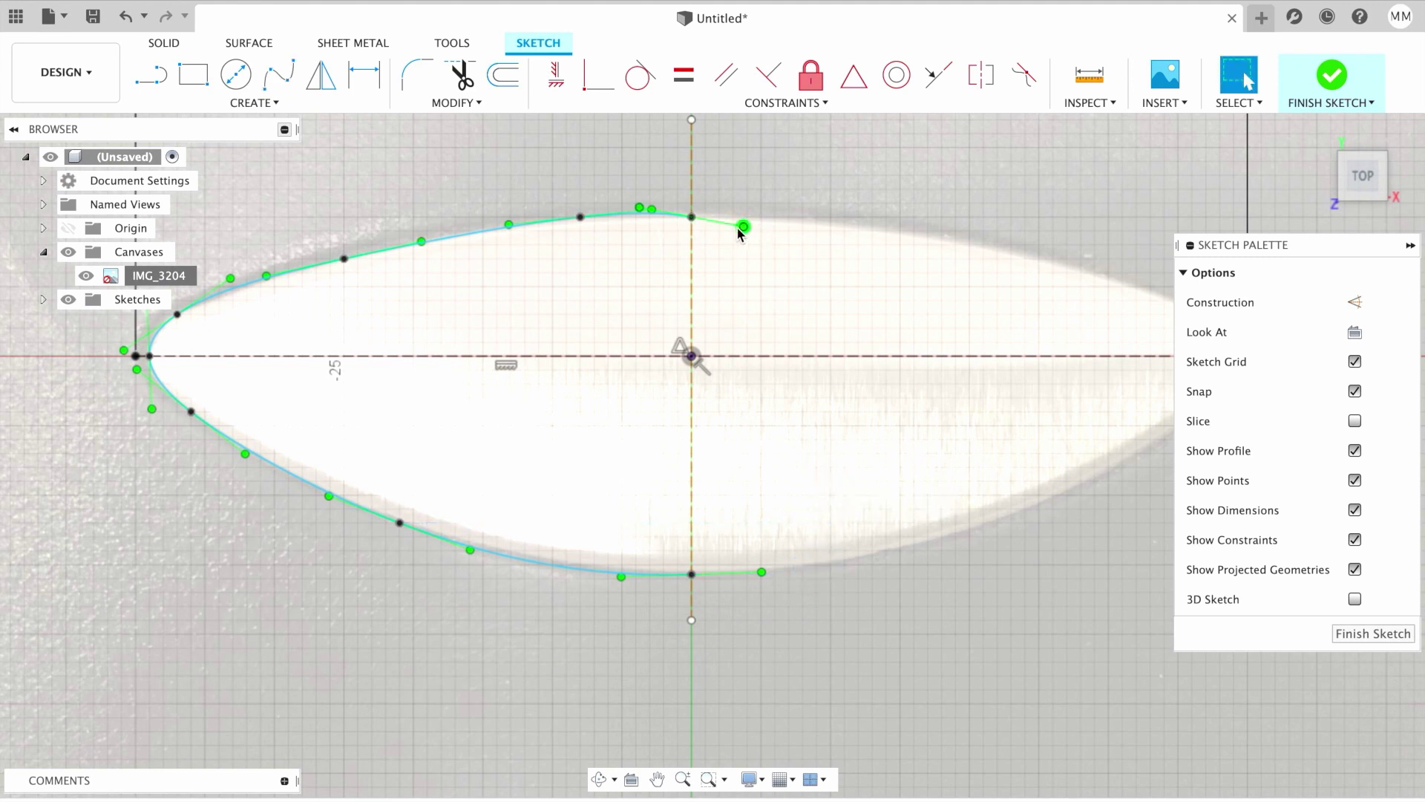
left_click_drag(743, 227, 747, 216)
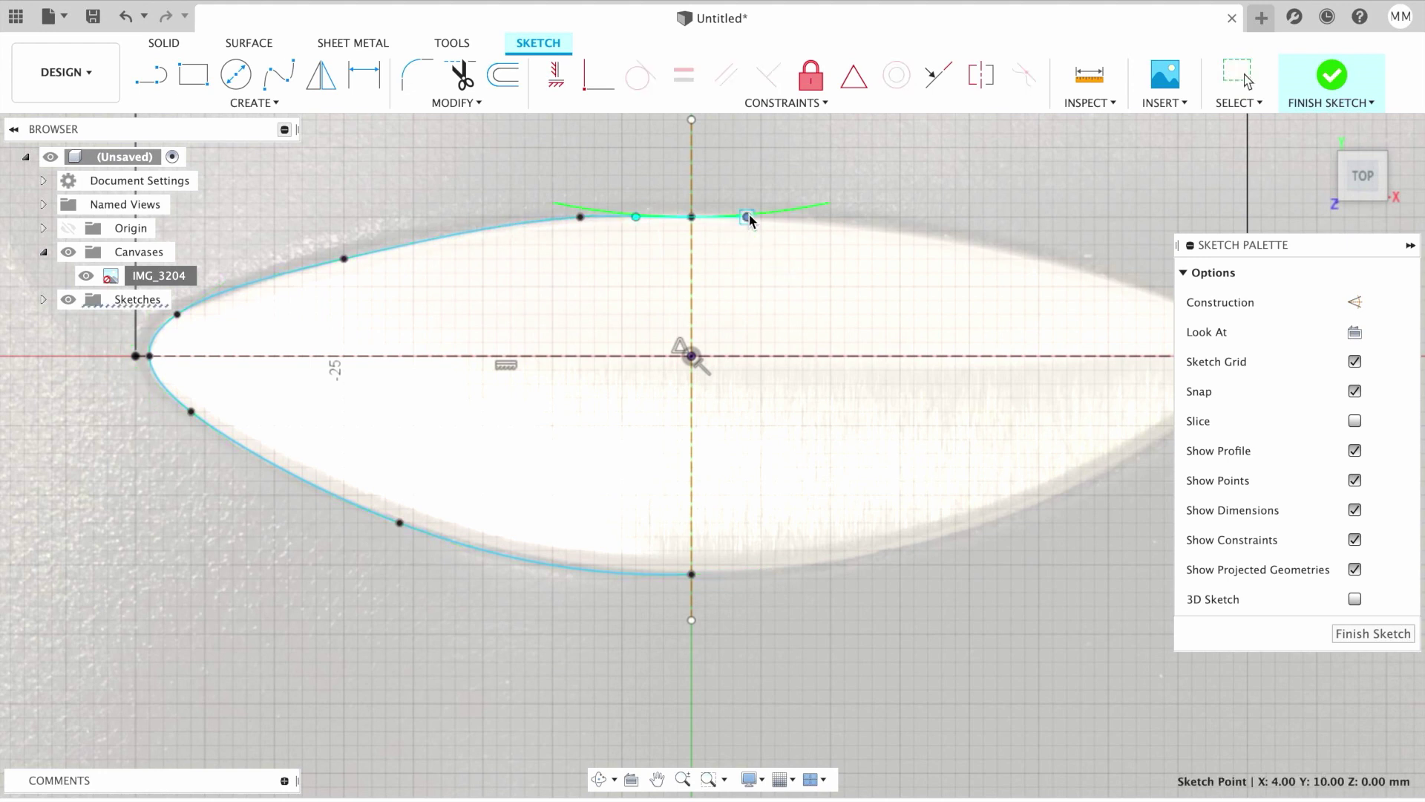
left_click(760, 577)
mouse_move(760, 576)
left_mouse_down()
mouse_move(763, 668)
mouse_move(774, 584)
left_mouse_up()
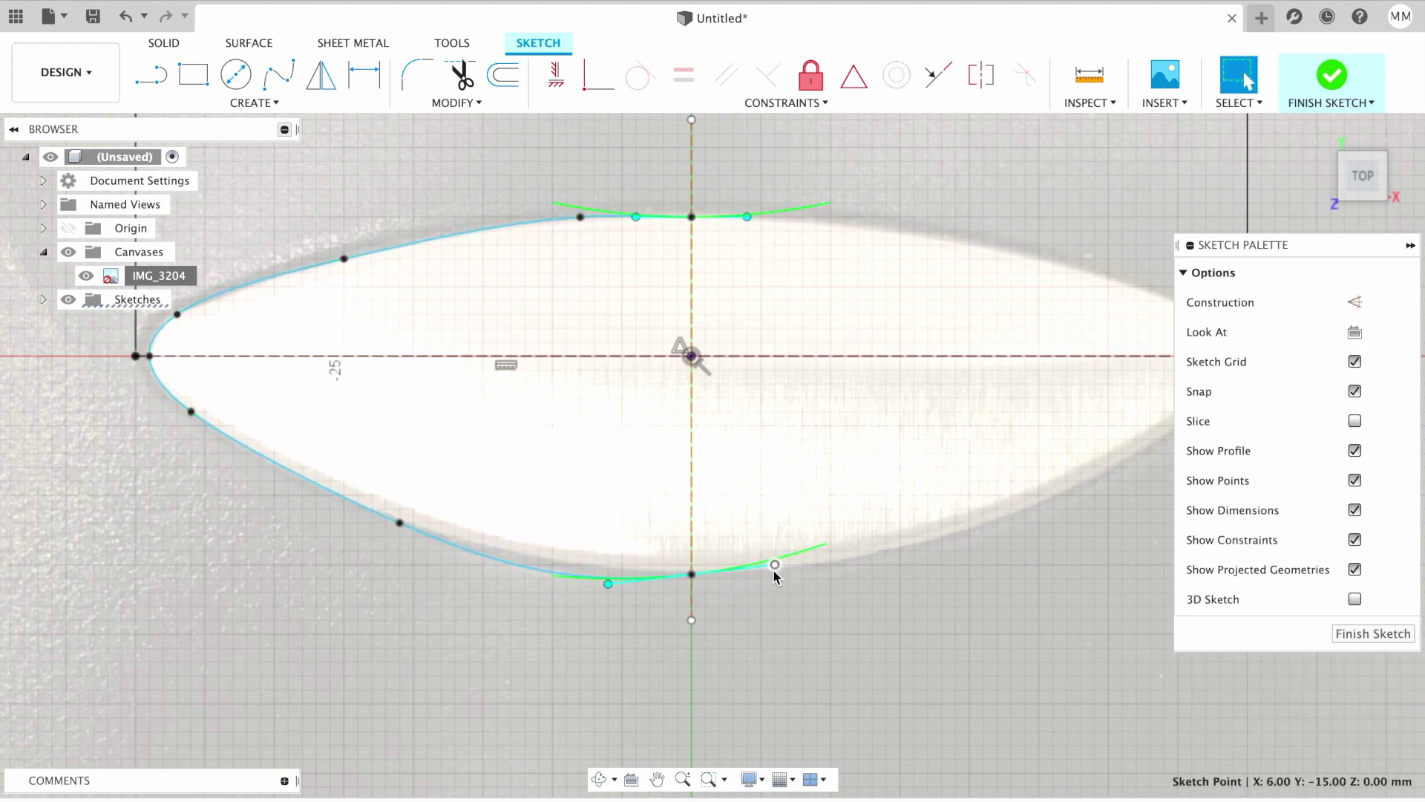
scroll(693, 587, "up", 3)
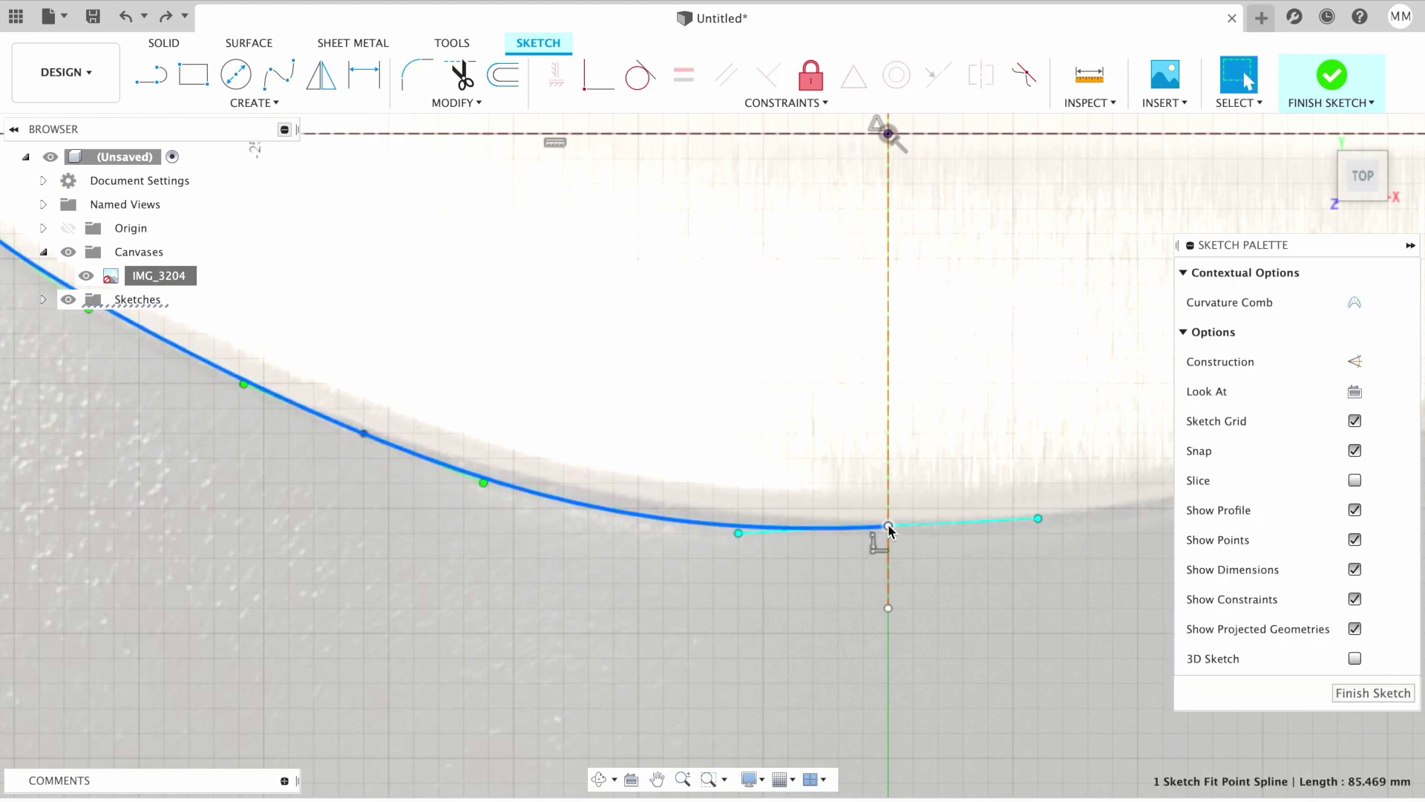
left_click_drag(738, 528, 521, 490)
left_click(496, 484)
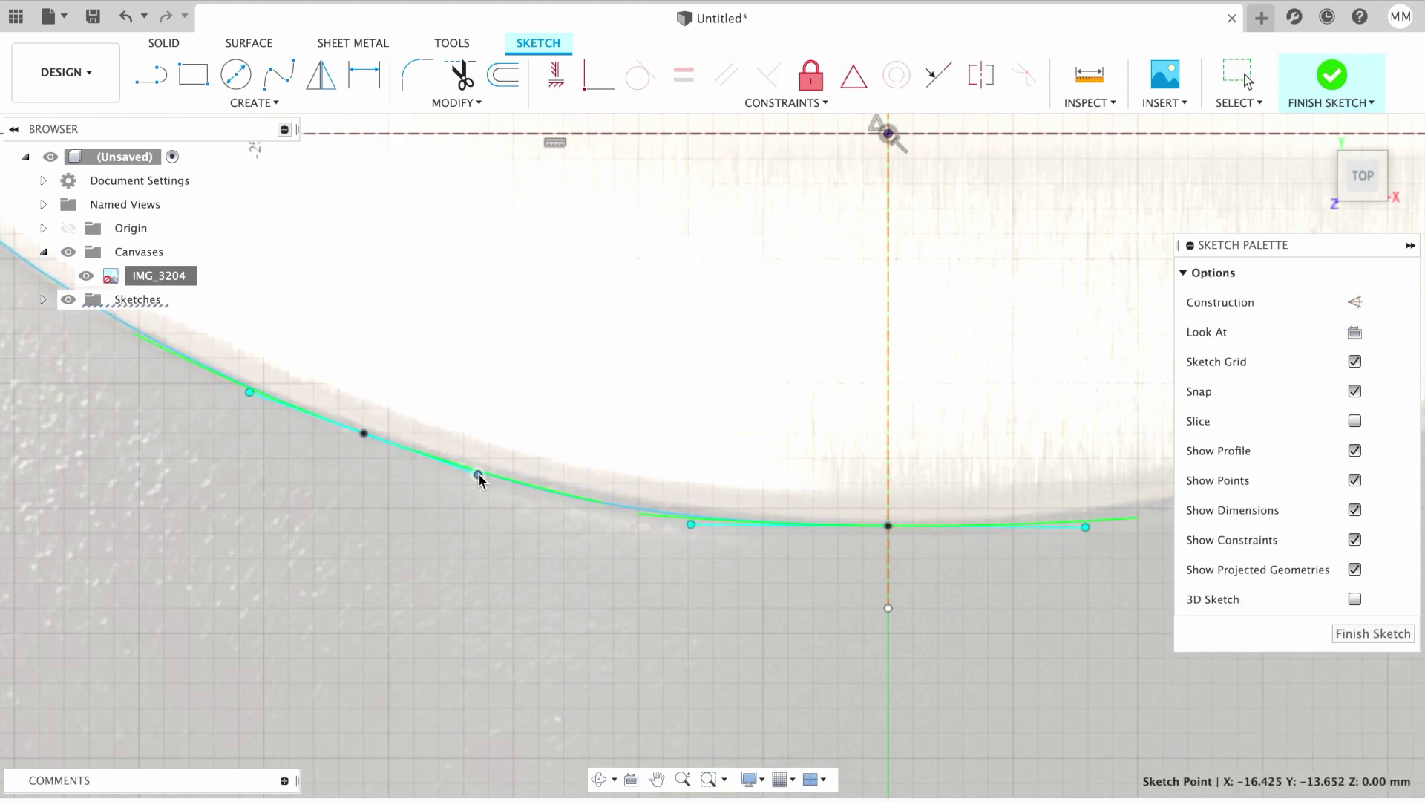
scroll(478, 481, "down", 2)
scroll(478, 481, "down", 2)
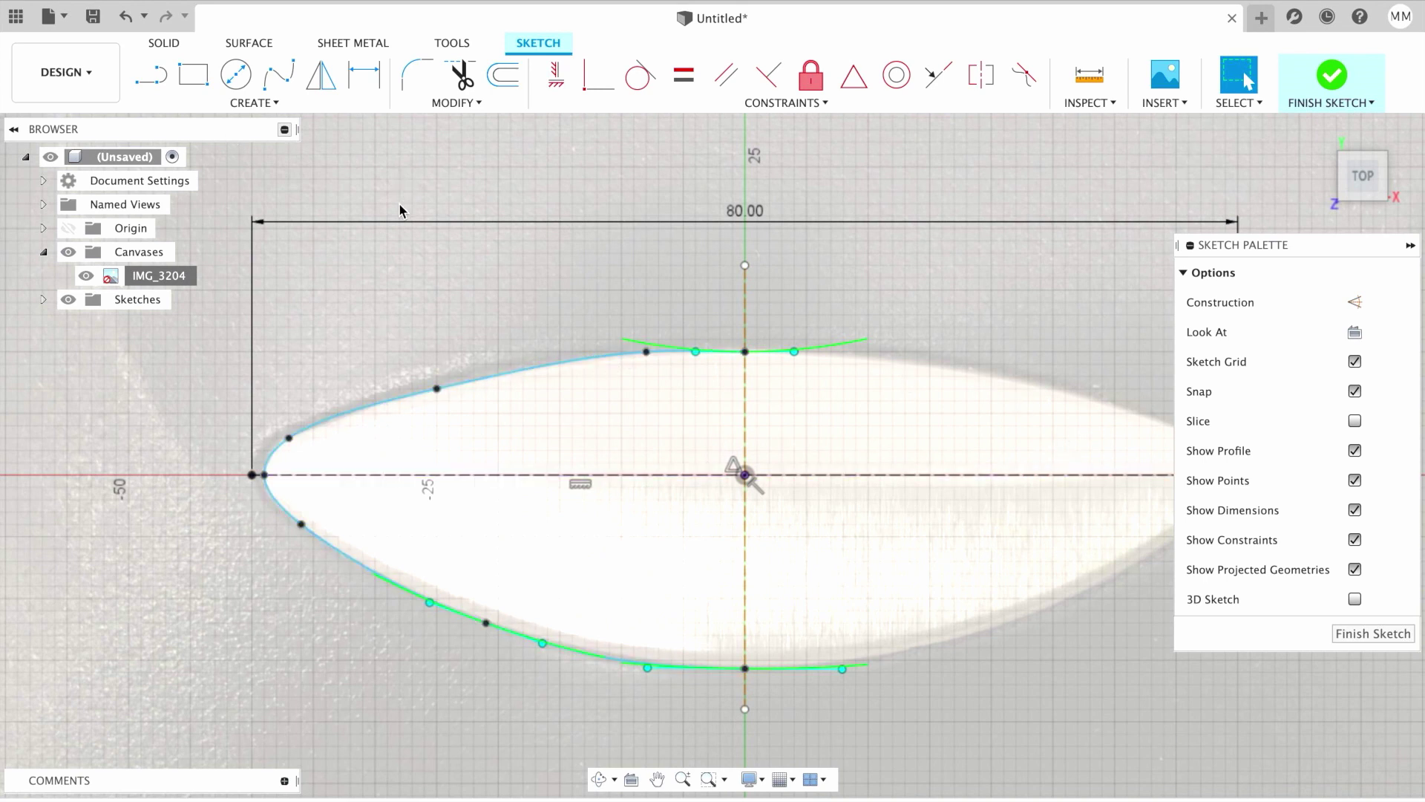
Step: Mirror the left-half spline across the vertical construction line to create the right half
left_click(321, 77)
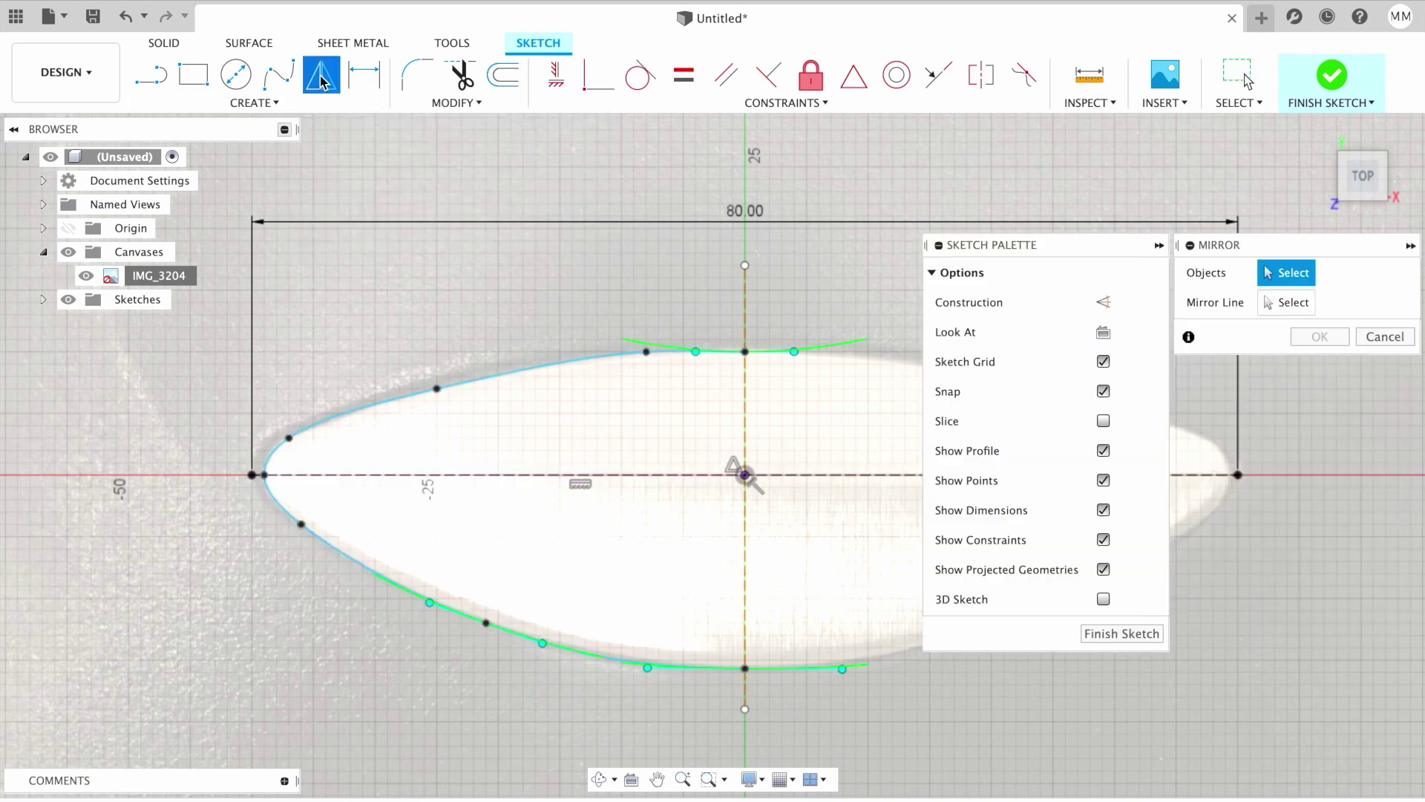
left_click(582, 362)
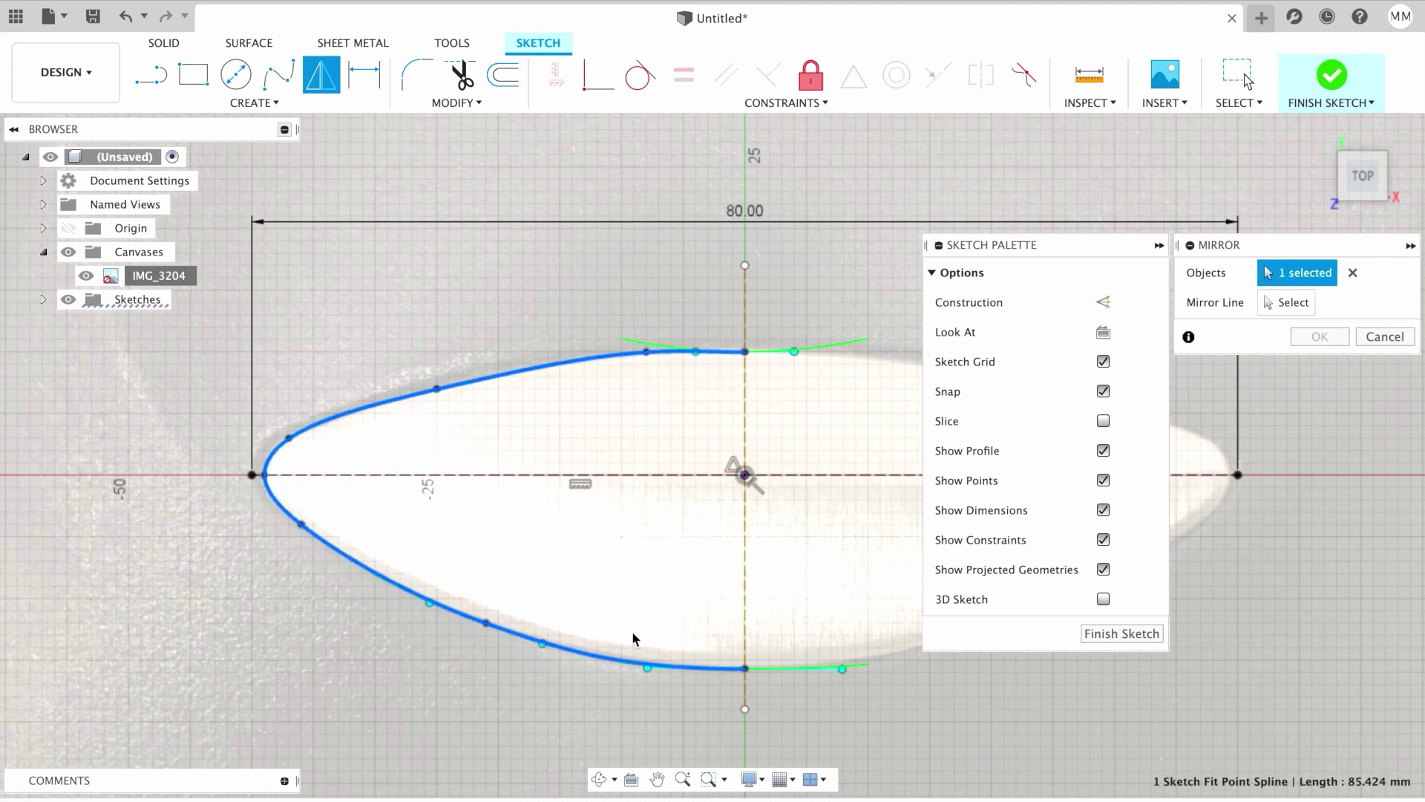
left_click(1291, 304)
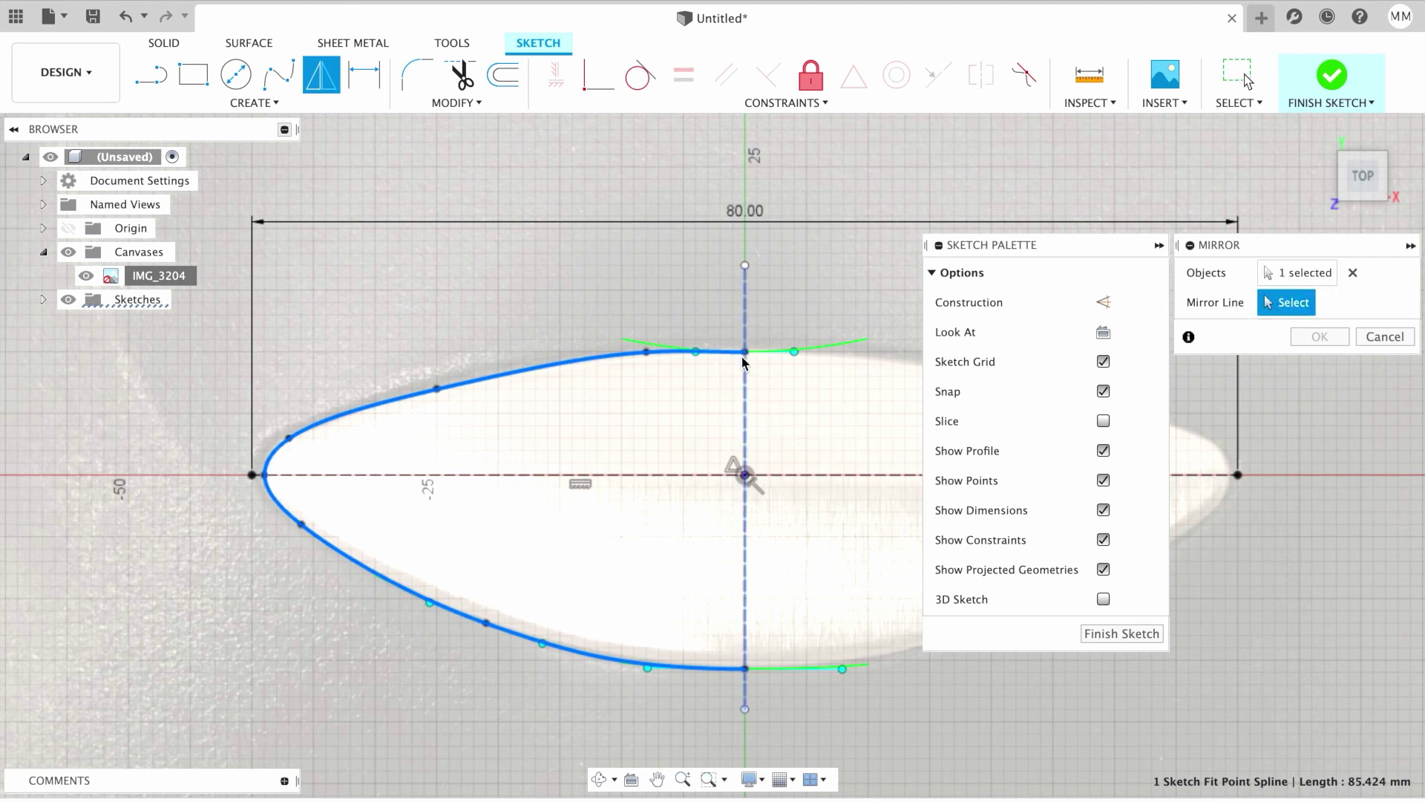
left_click(746, 546)
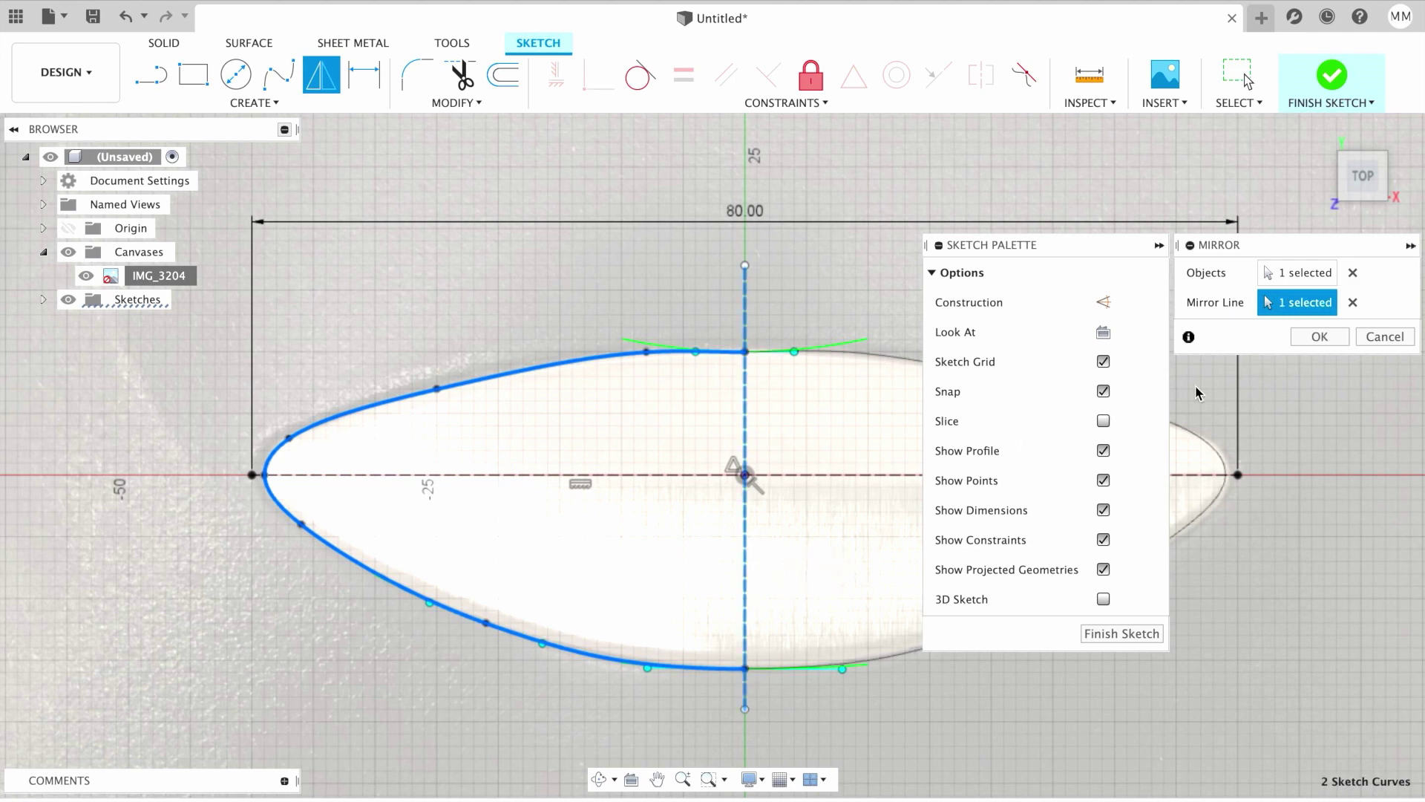
left_click(1328, 340)
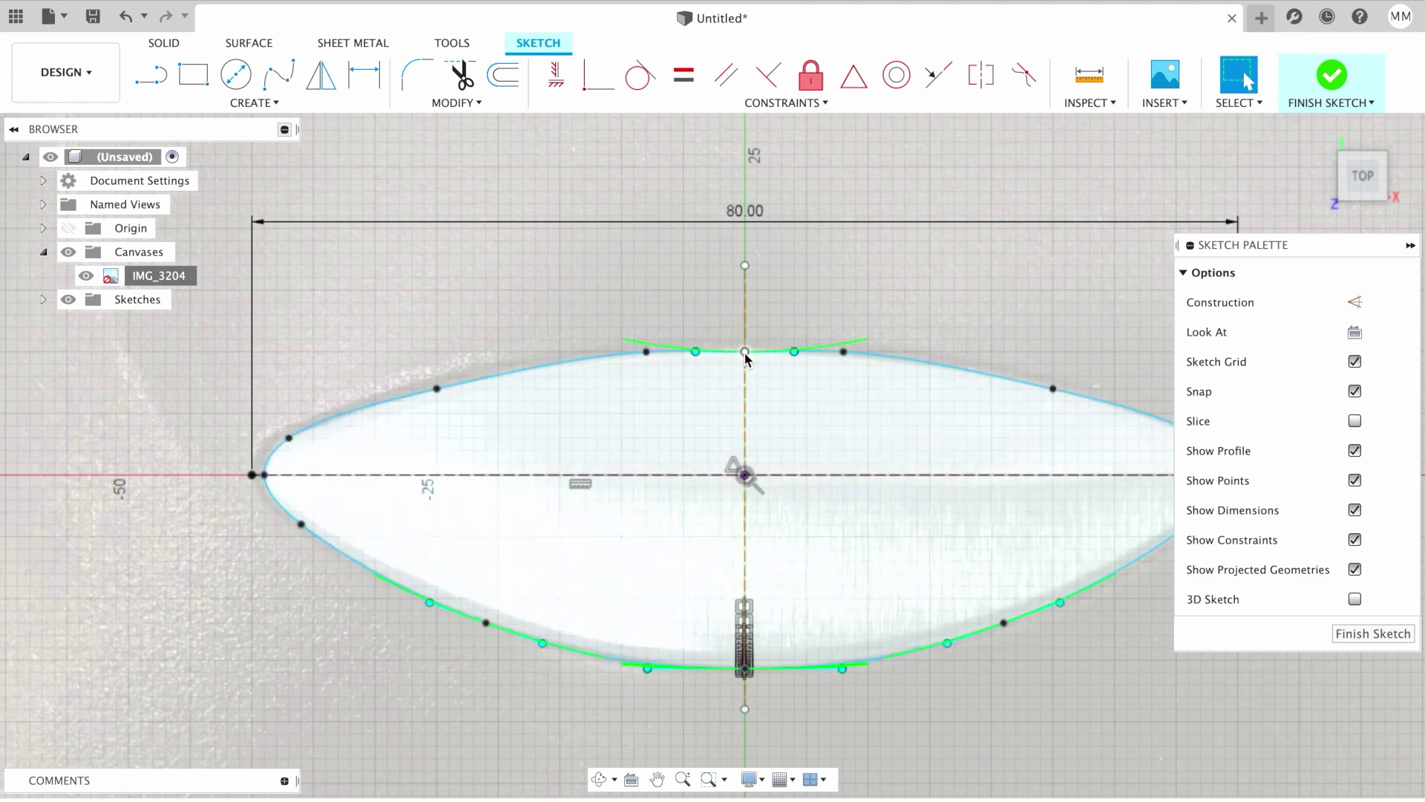
Step: Raise the top fit point to flatten where the halves meet, then deselect the outline
scroll(744, 360, "up", 2)
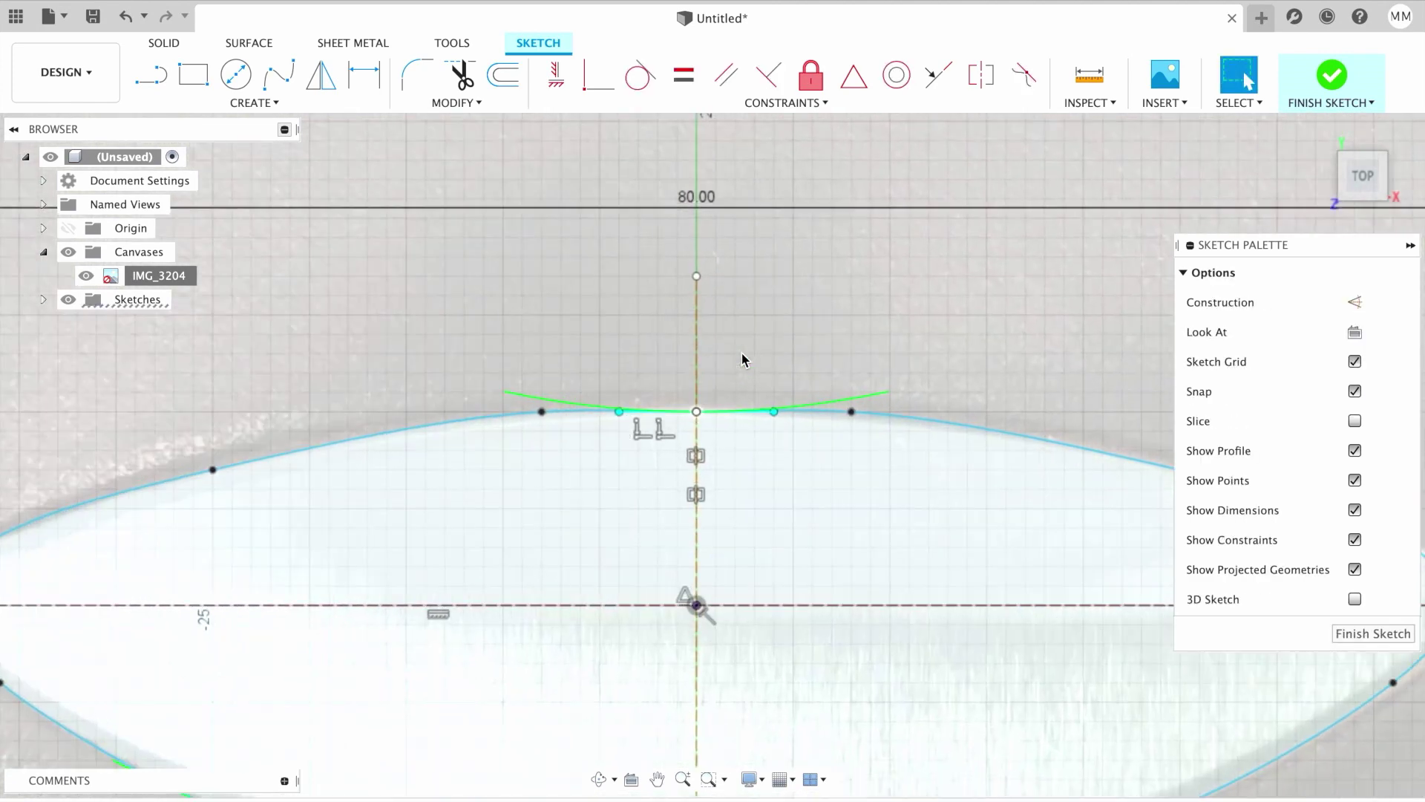
scroll(744, 360, "up", 2)
scroll(744, 360, "down", 3)
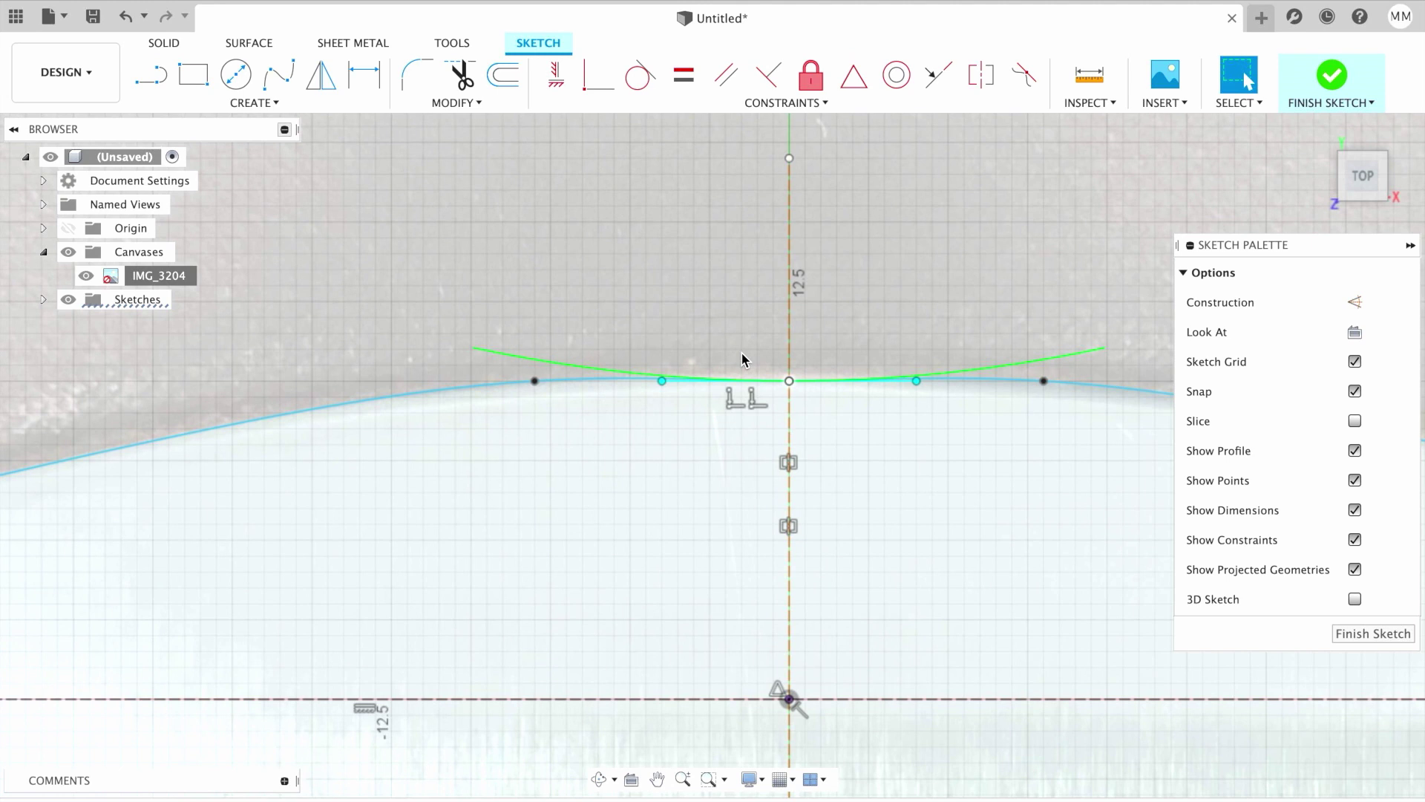
scroll(744, 360, "up", 3)
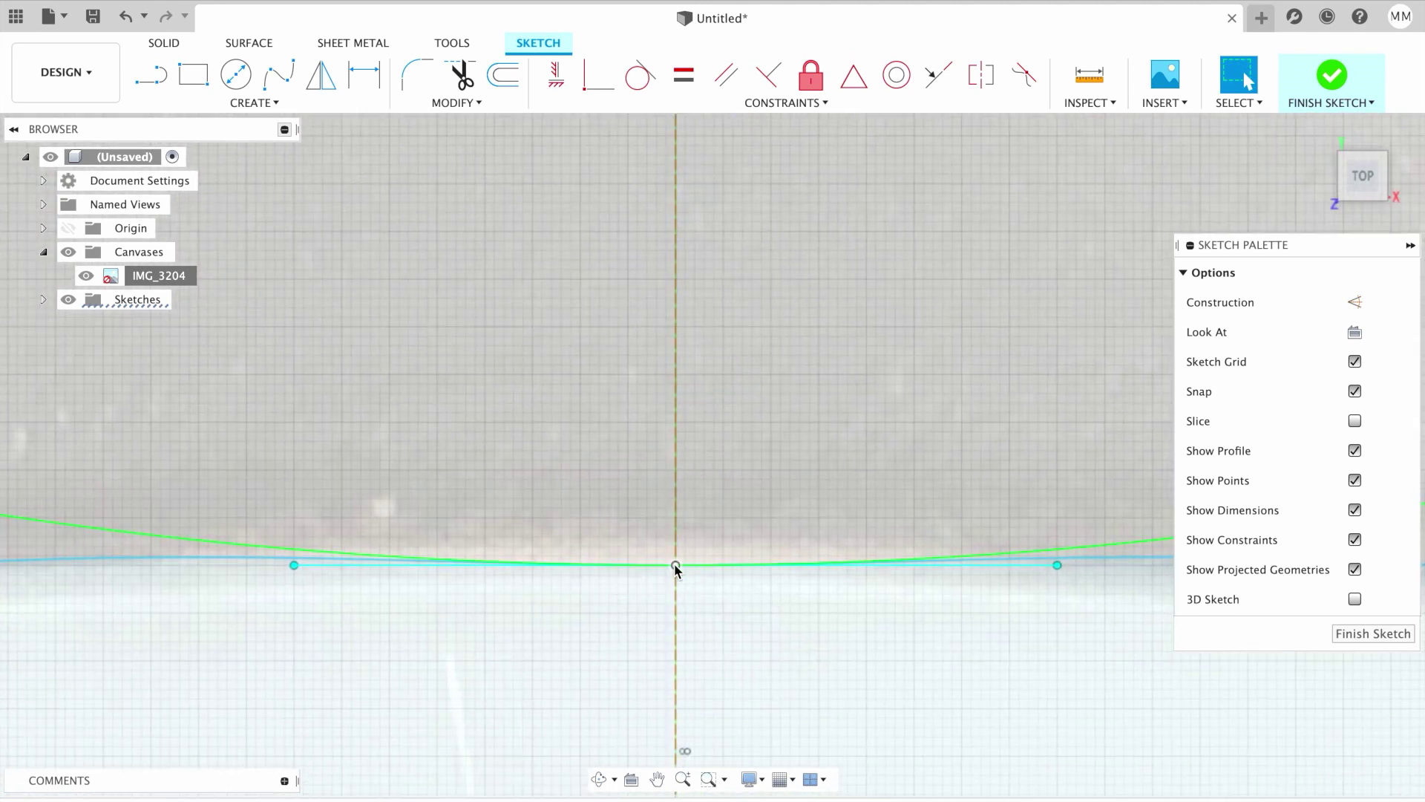
left_click_drag(675, 569, 677, 543)
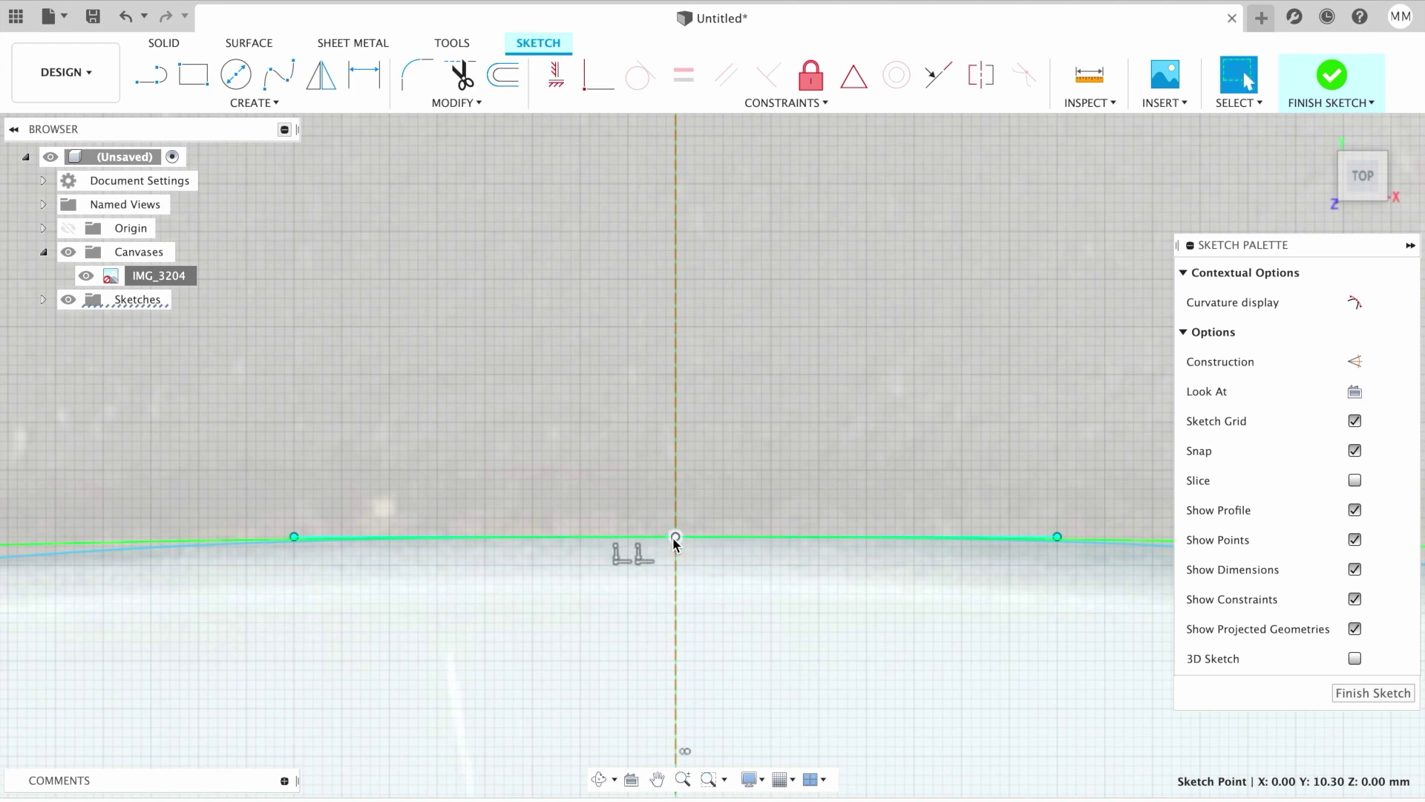
scroll(807, 579, "down", 4)
left_click(456, 230)
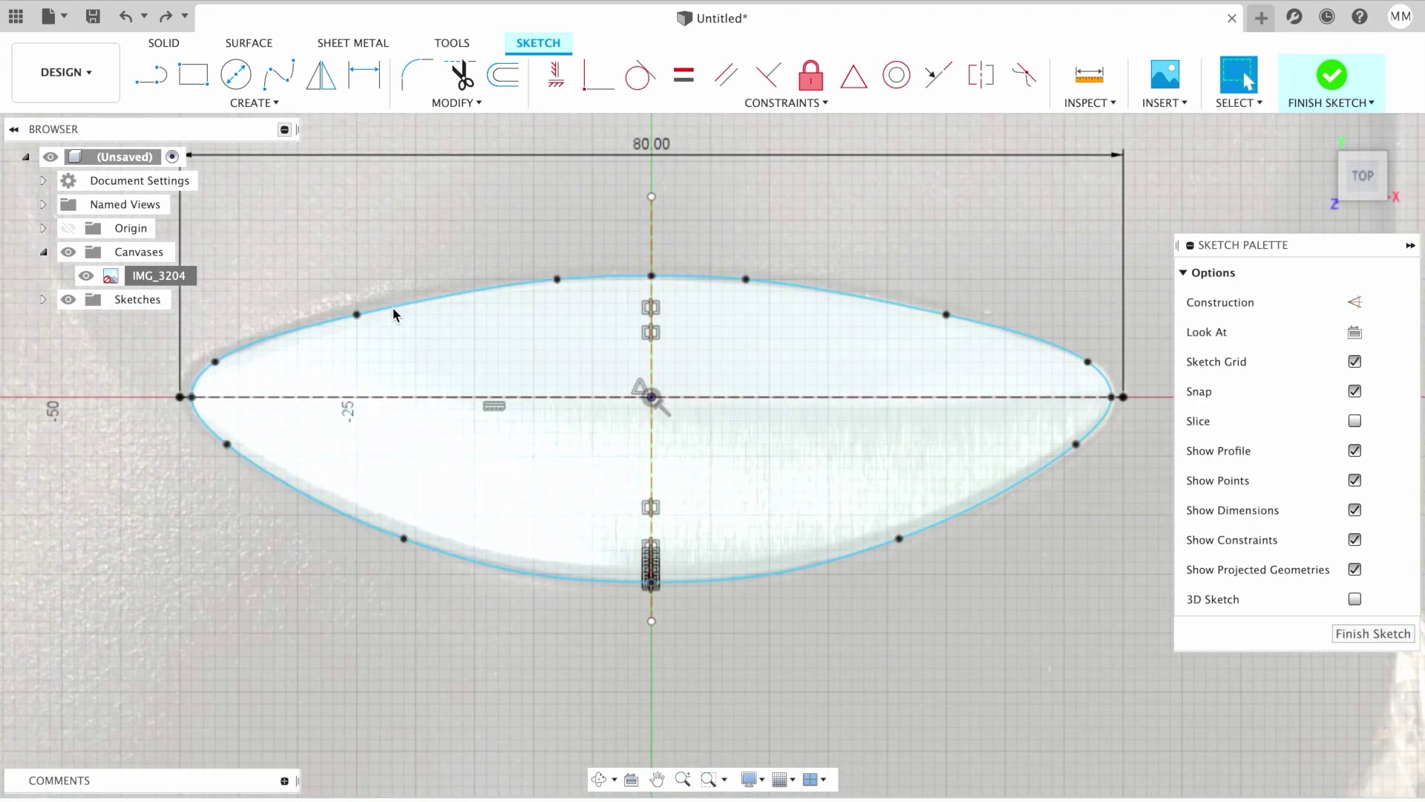
left_click(327, 344)
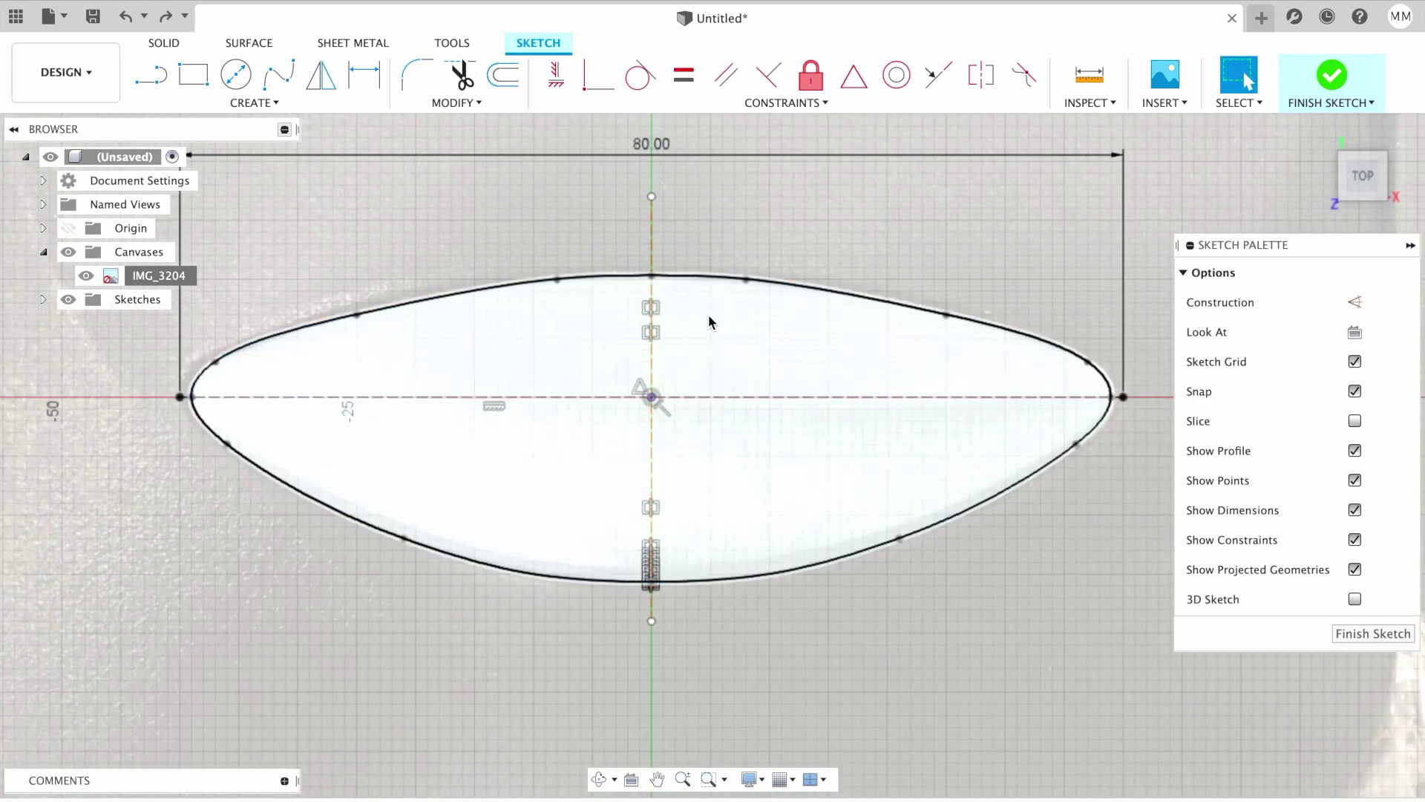
Step: Offset the full oval outline by -2 mm to make an inner outline
left_click(814, 334)
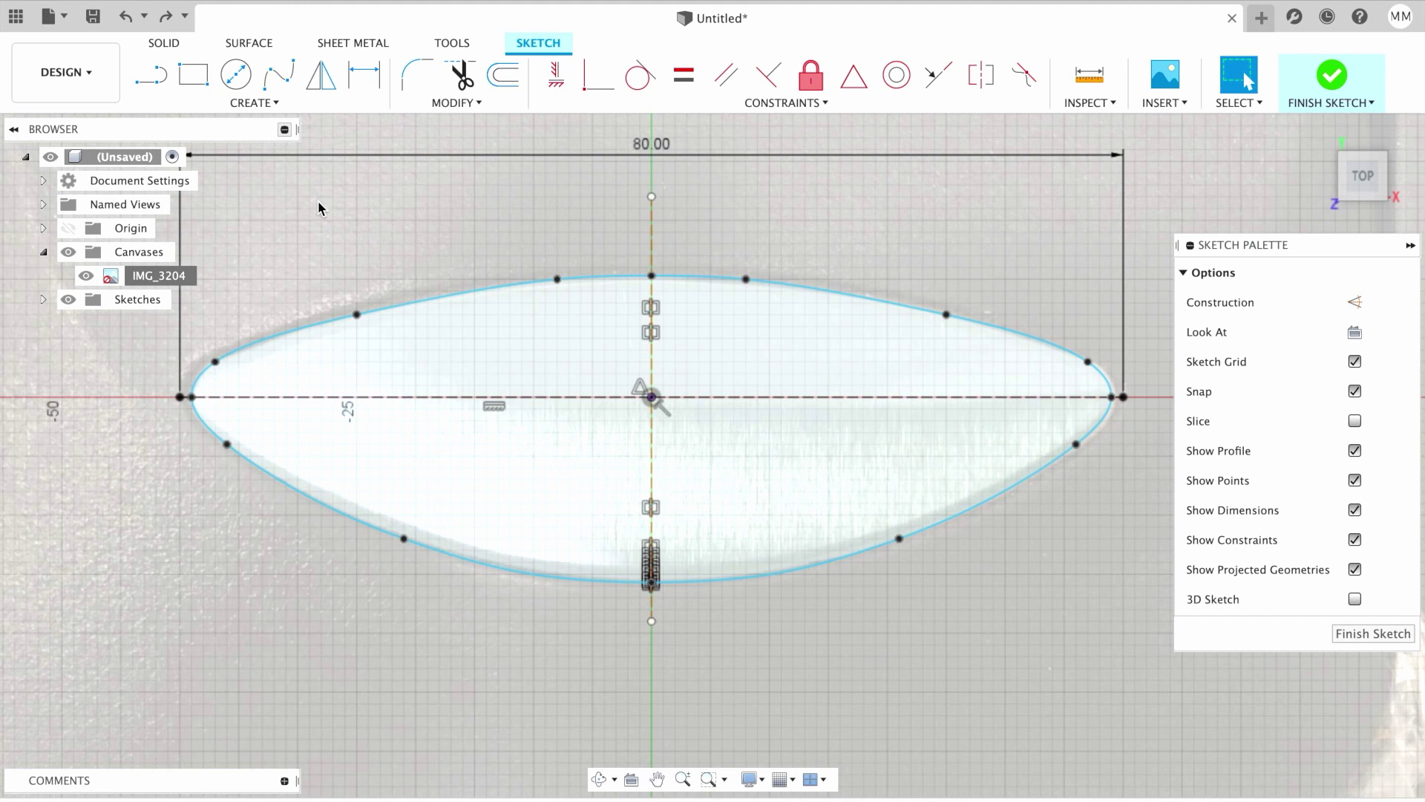
key("o")
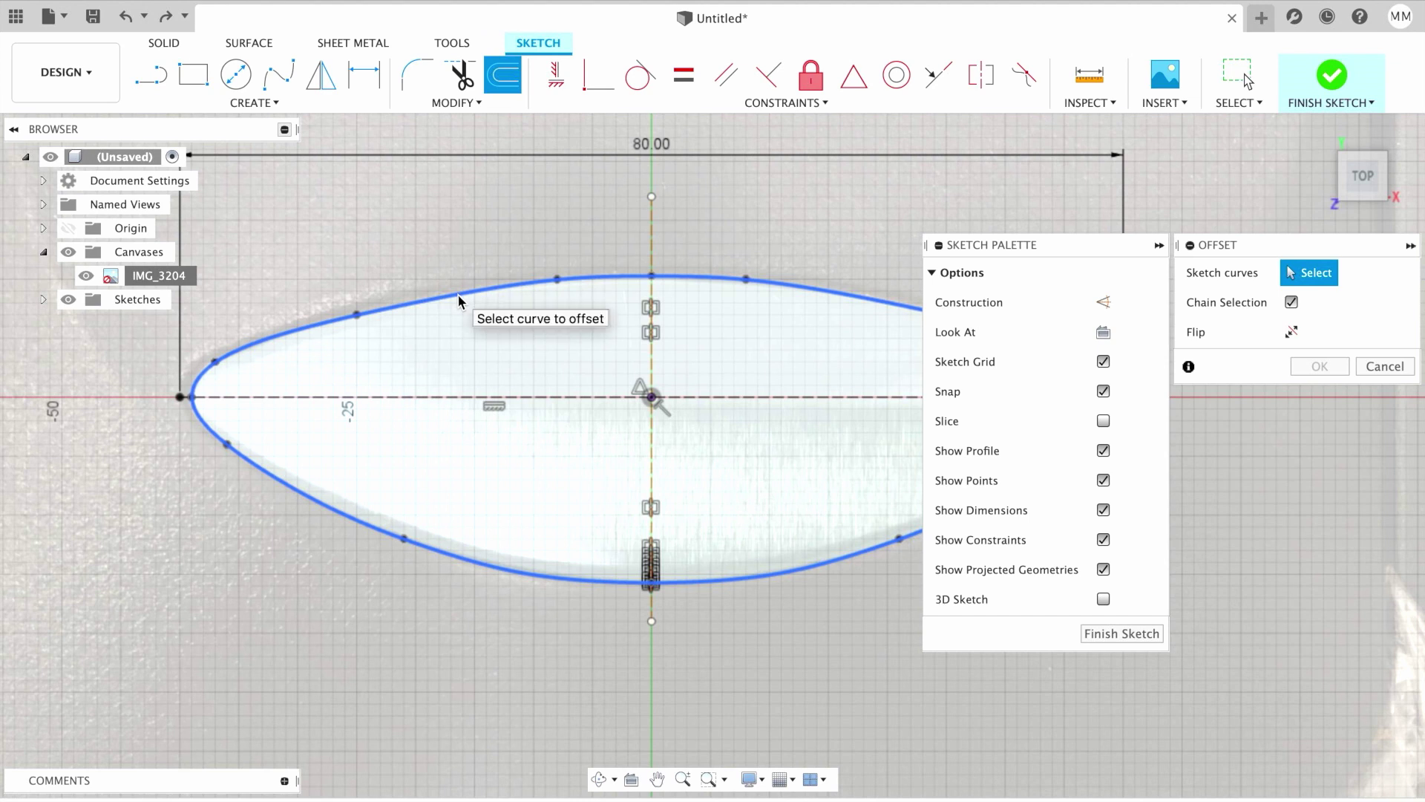
left_click(460, 301)
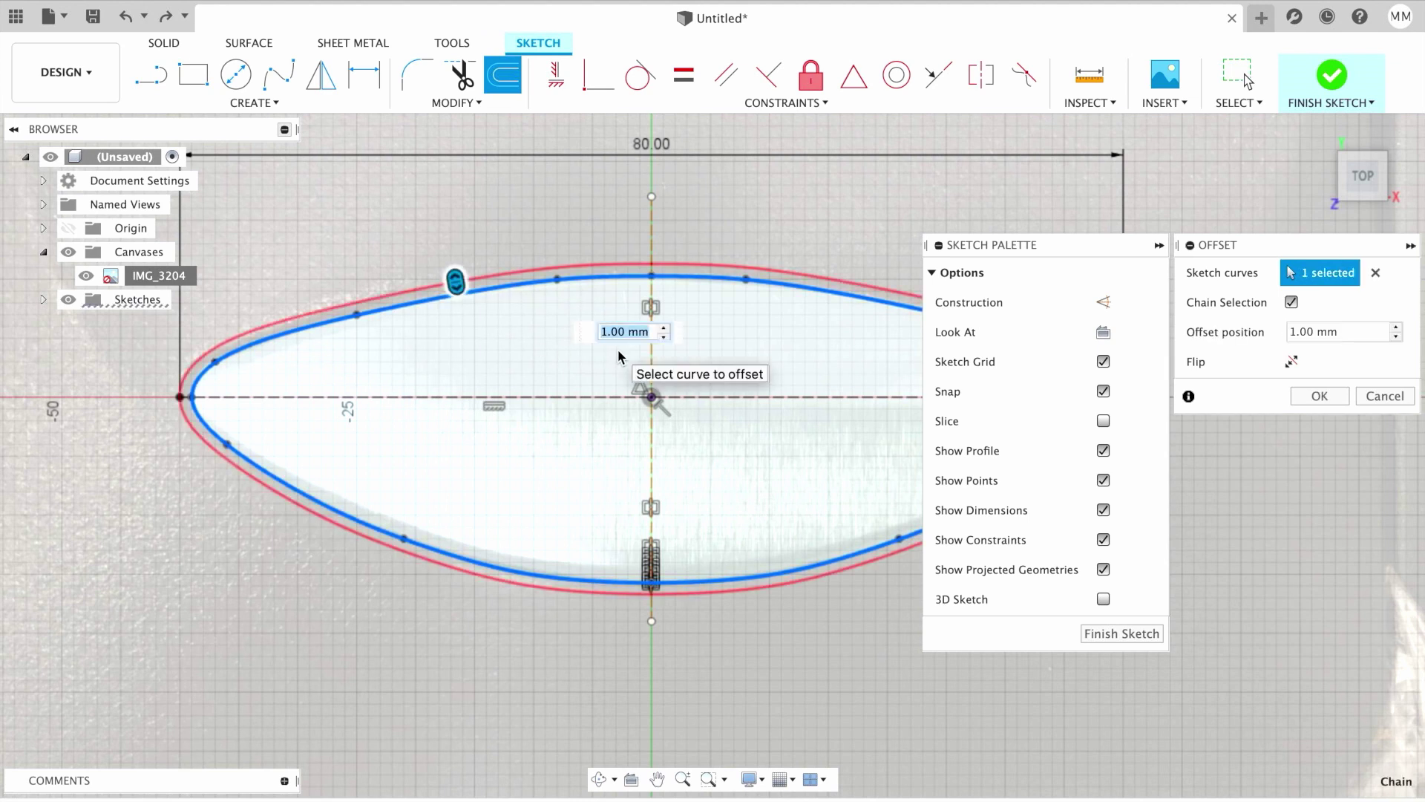
type("-2")
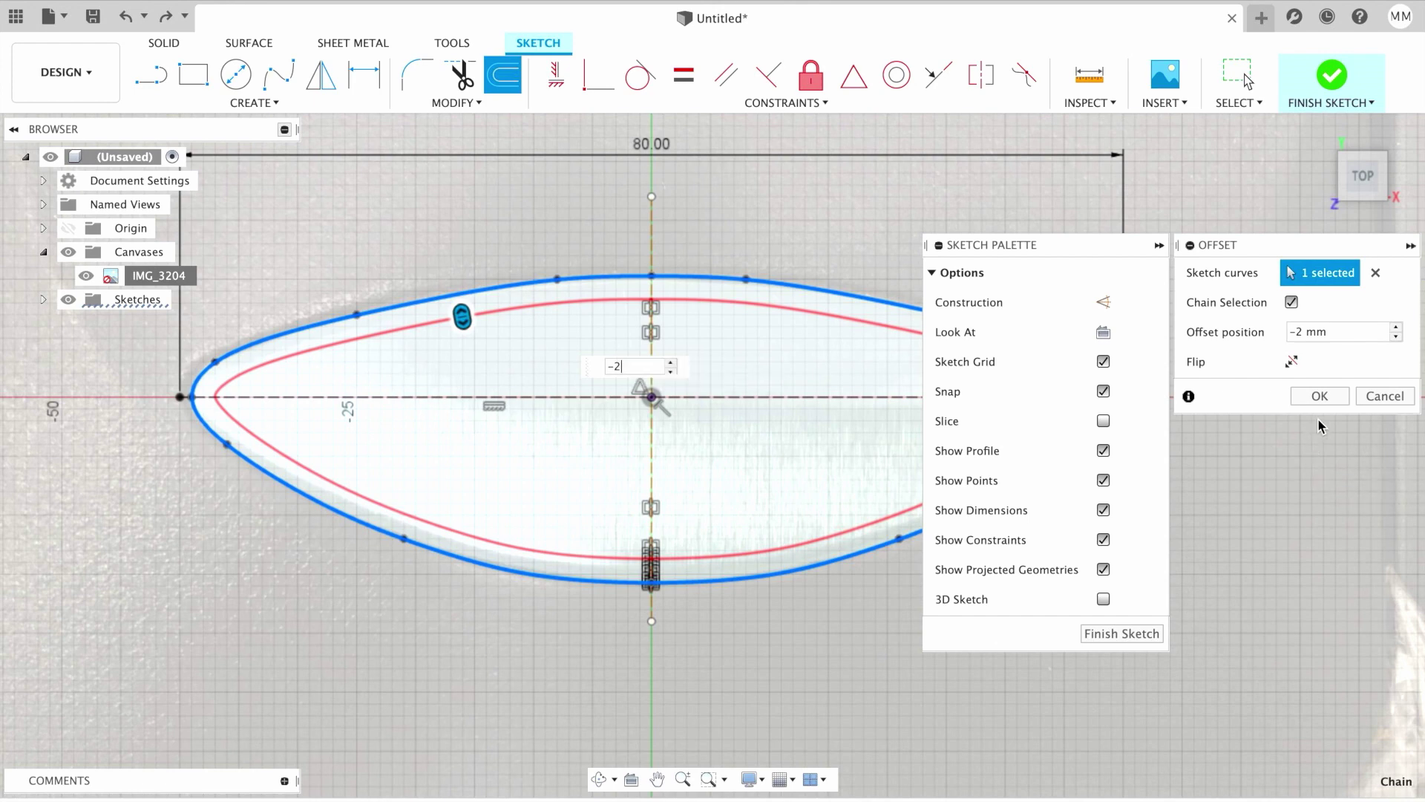
left_click(1328, 400)
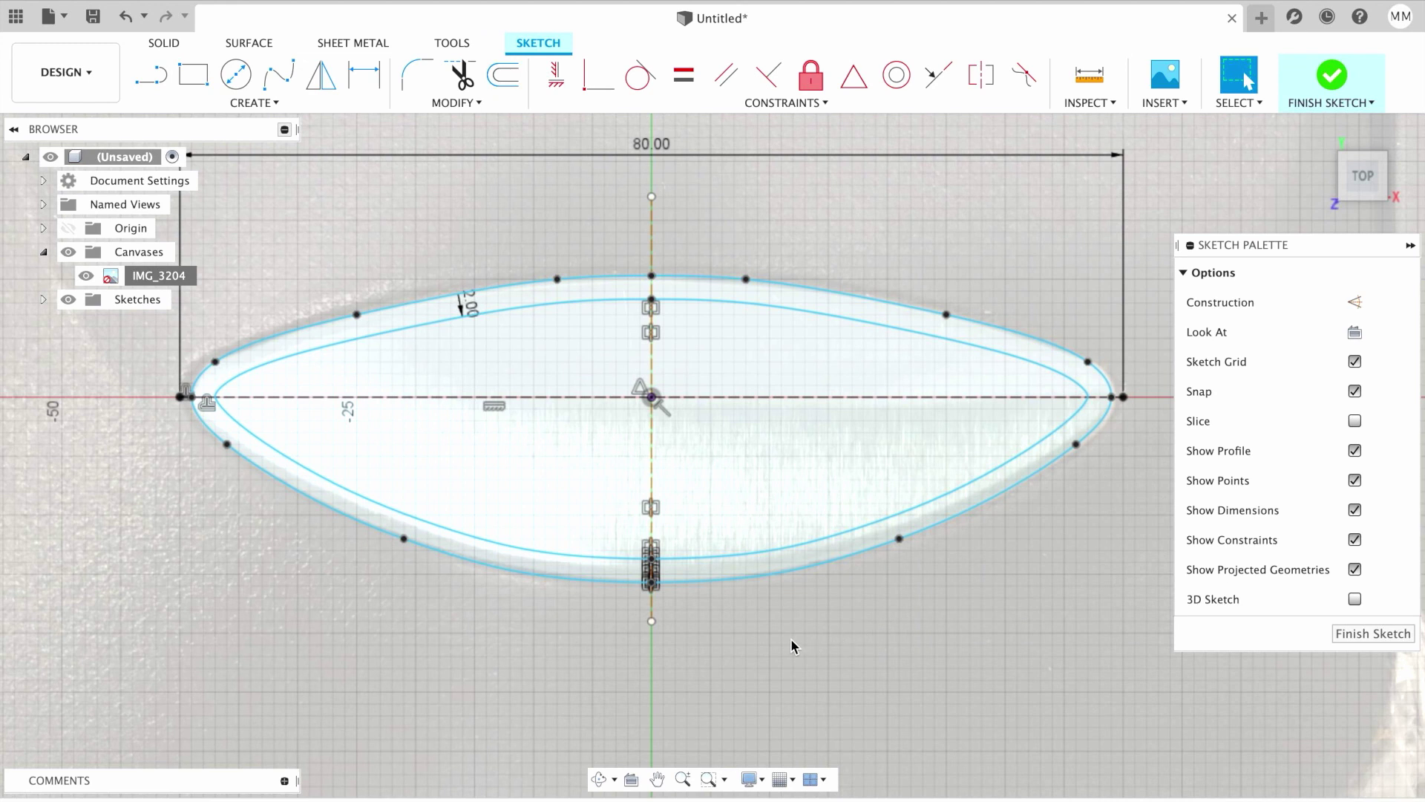
Step: Trim the four outer oval segments and the right-tip extension, keeping only the inner offset outline
key("t")
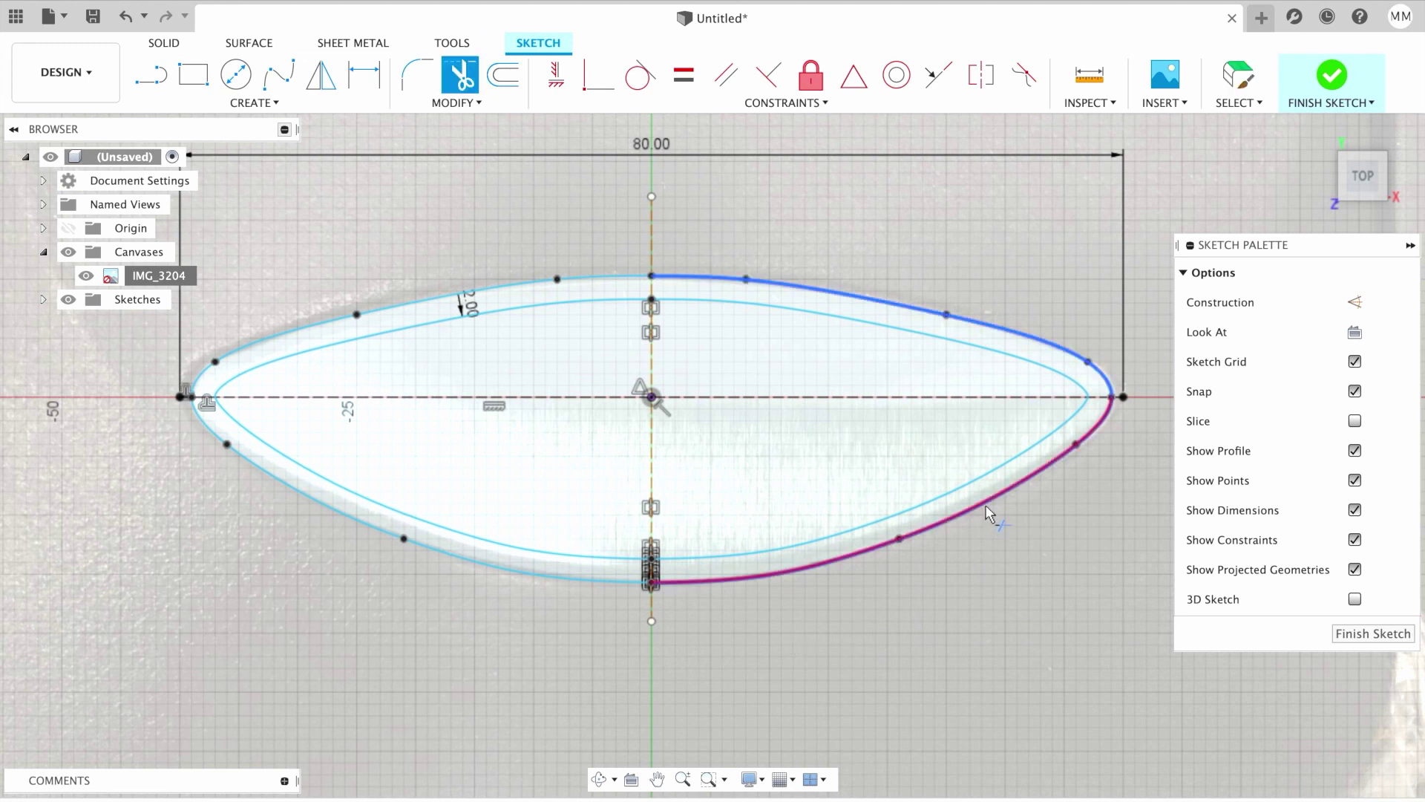
left_click(991, 492)
left_click(591, 581)
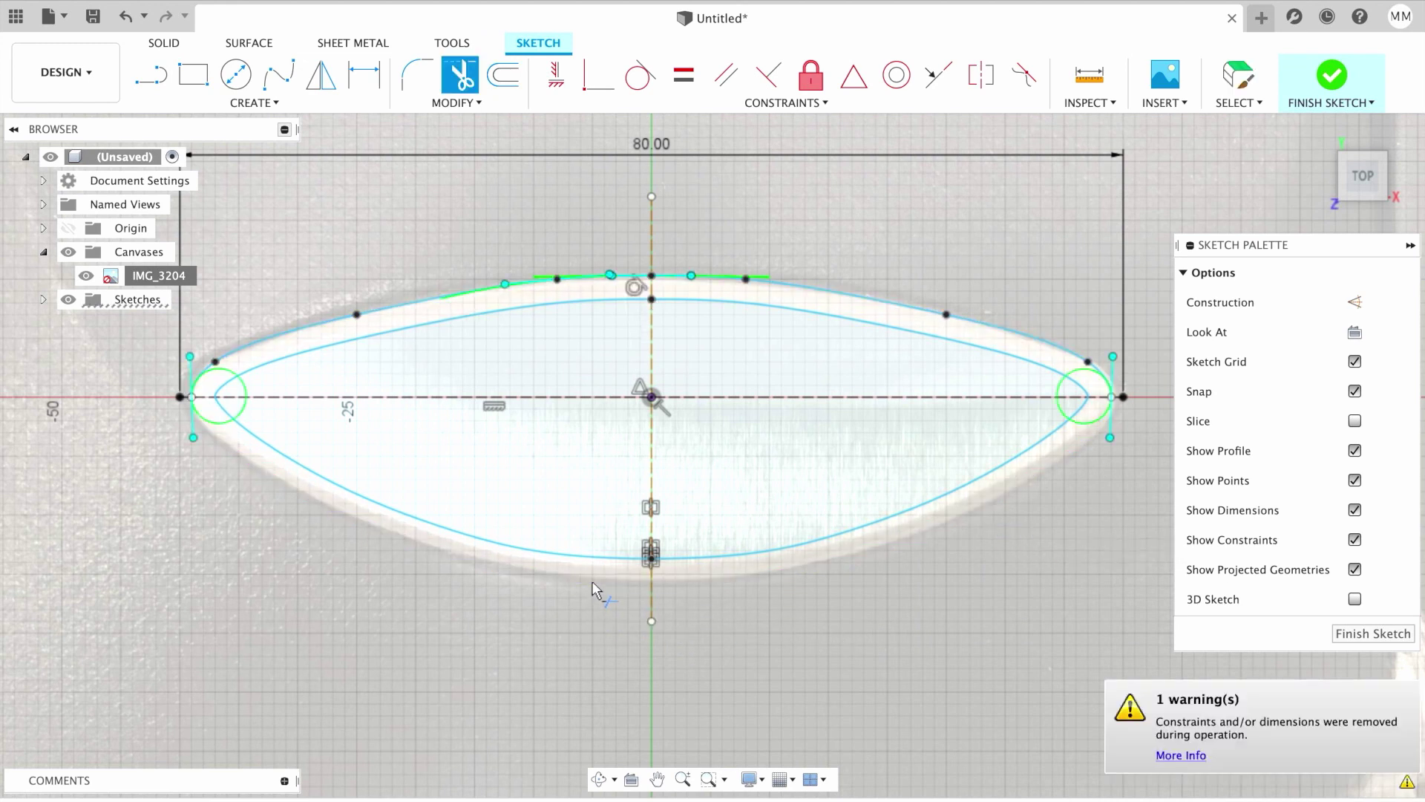
left_click(854, 300)
left_click(201, 433)
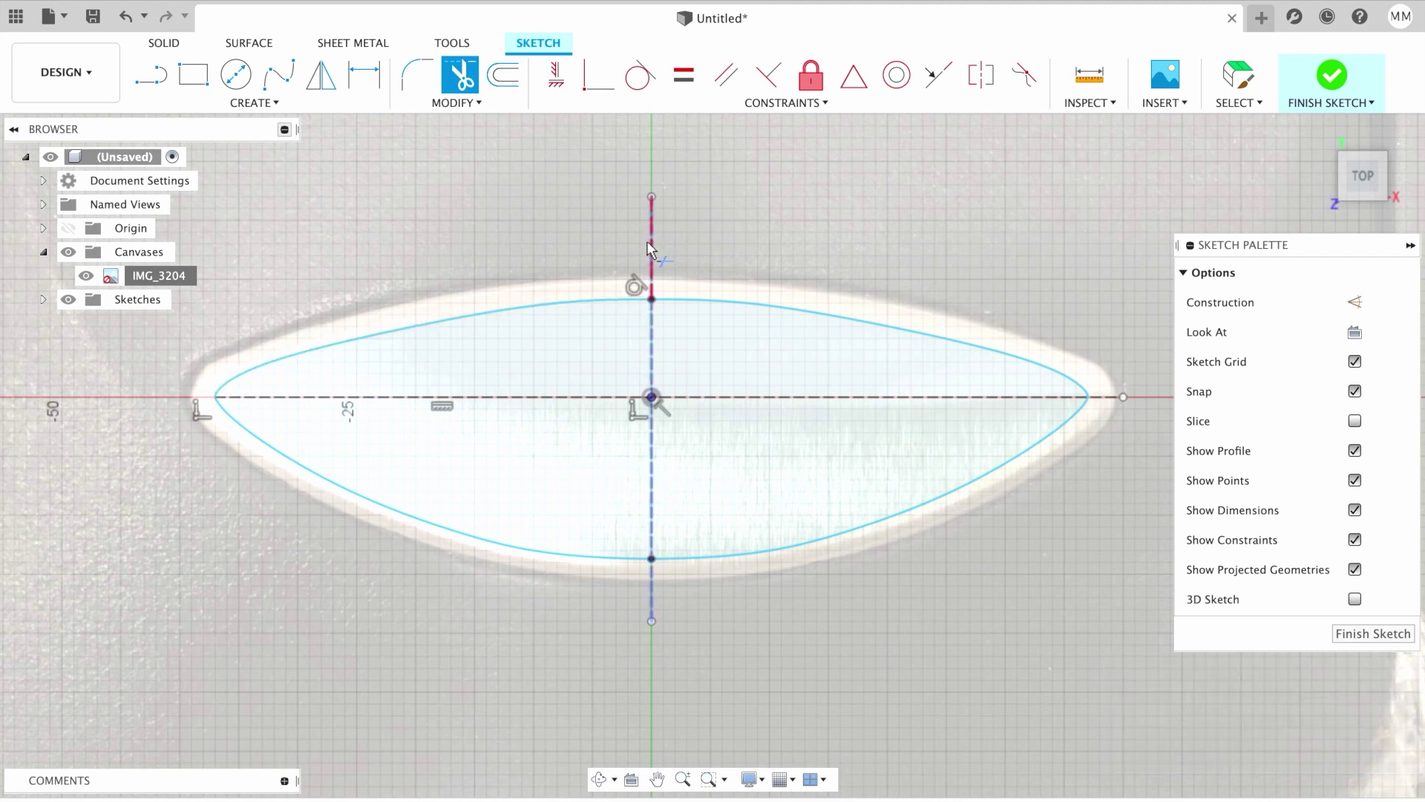
left_click(1119, 400)
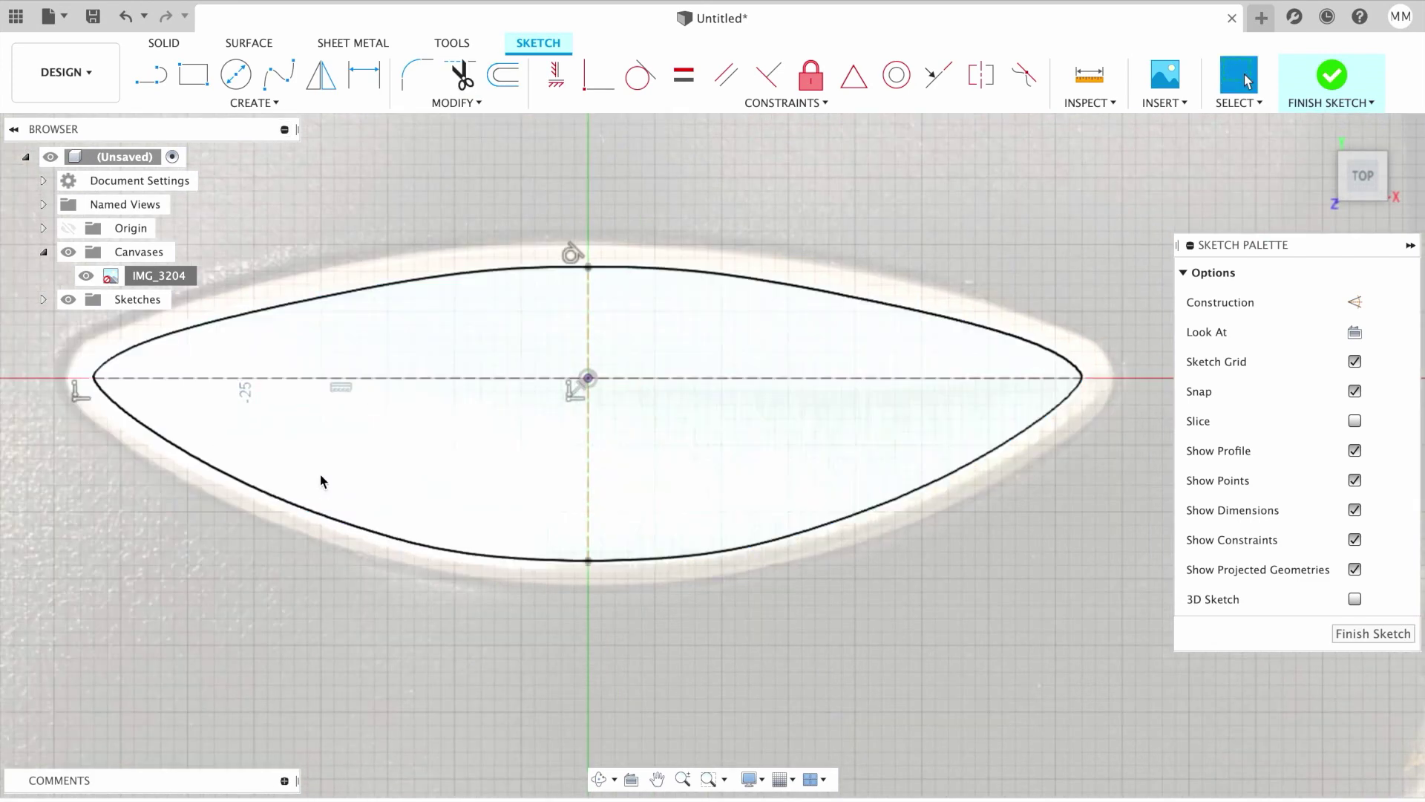
Step: Draw a sketch text frame across the oval's centre holding placeholder 'Sample Text' in Arial 10.00 mm
left_click(260, 104)
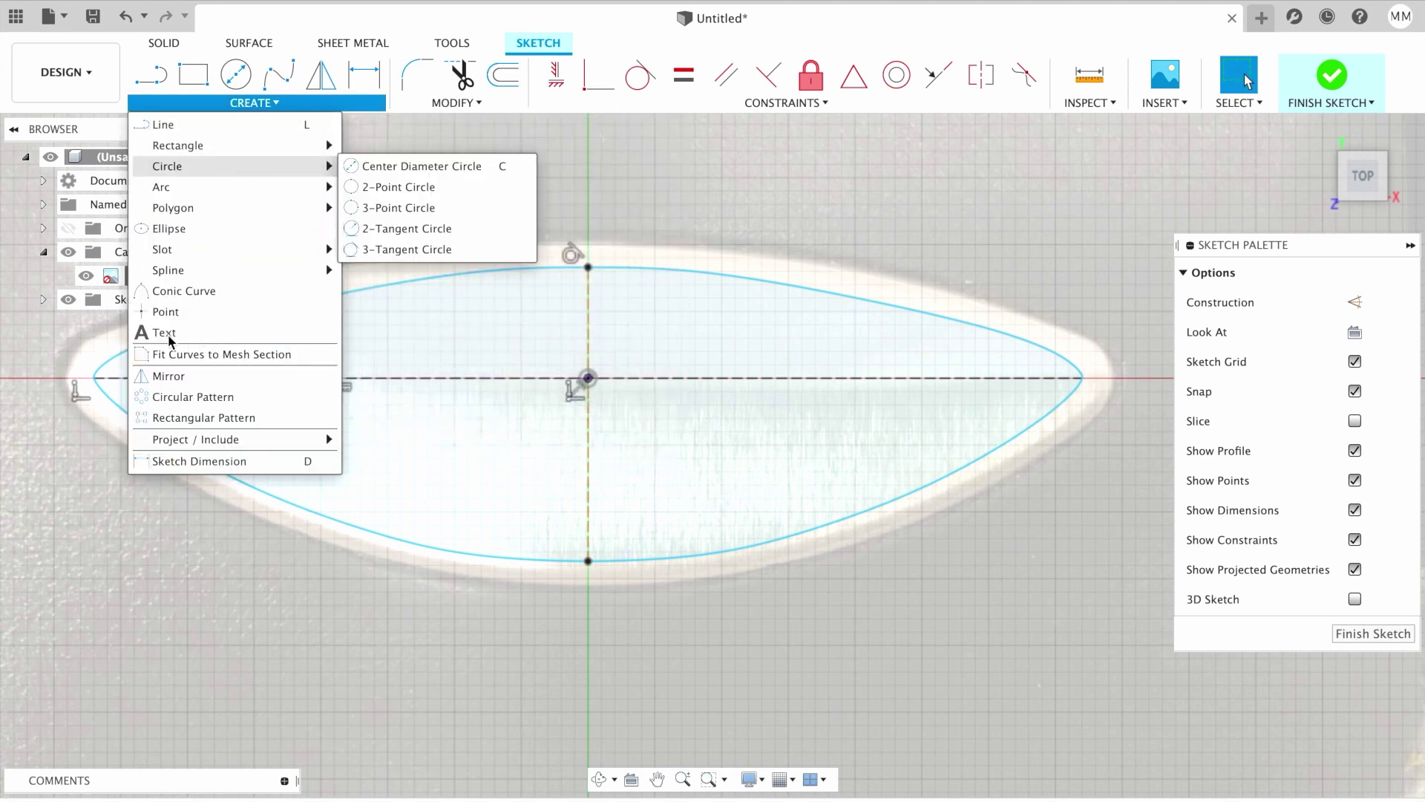
left_click(158, 332)
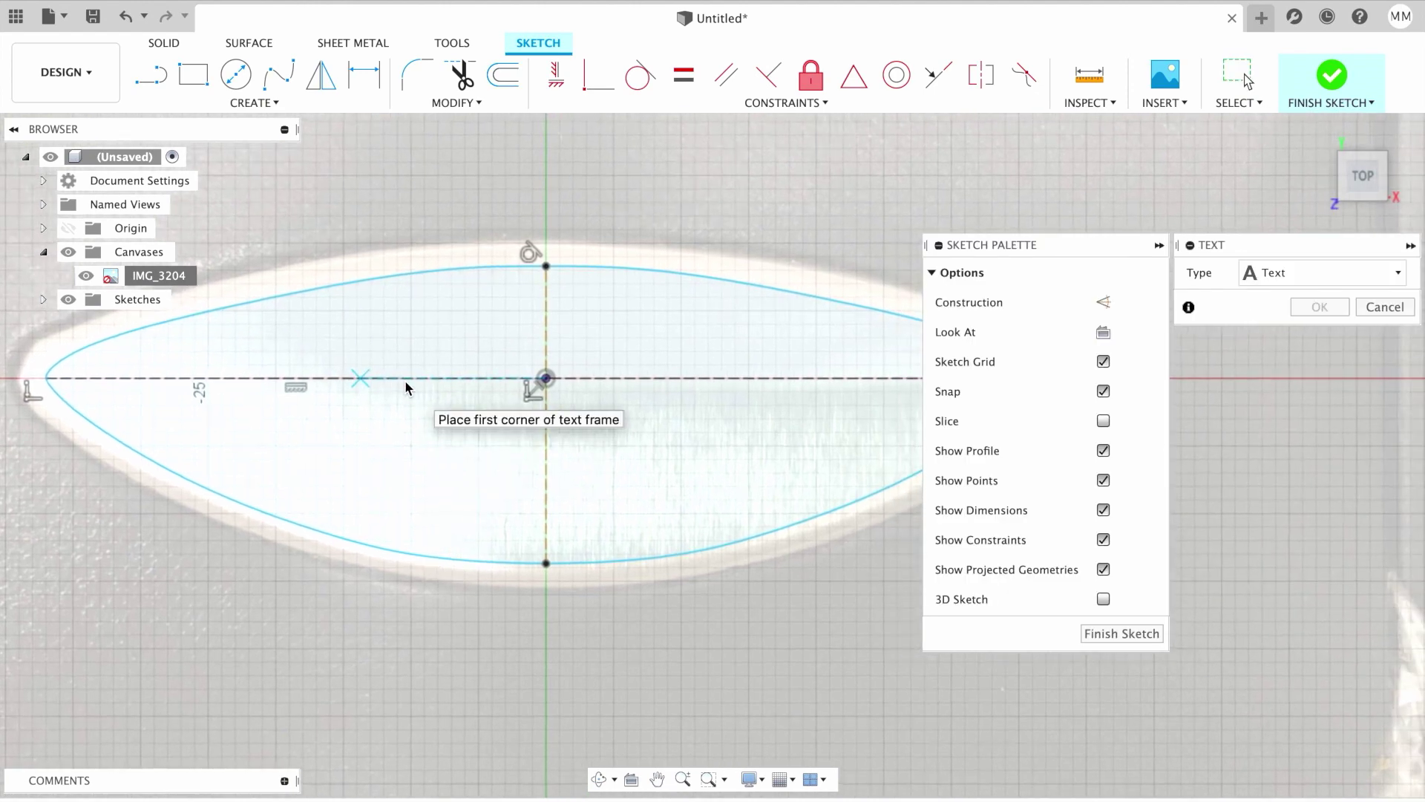
scroll(404, 380, "down", 3)
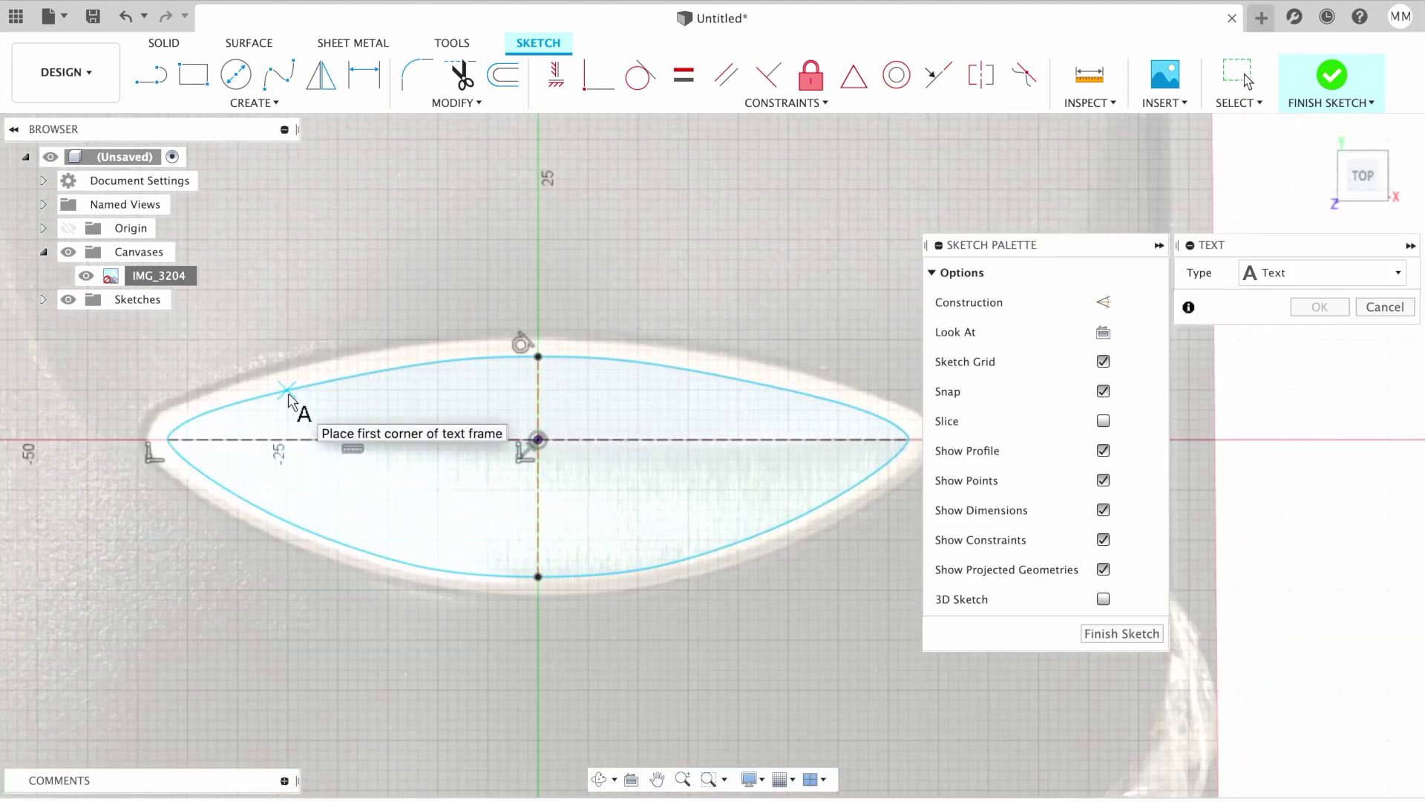
left_click(287, 391)
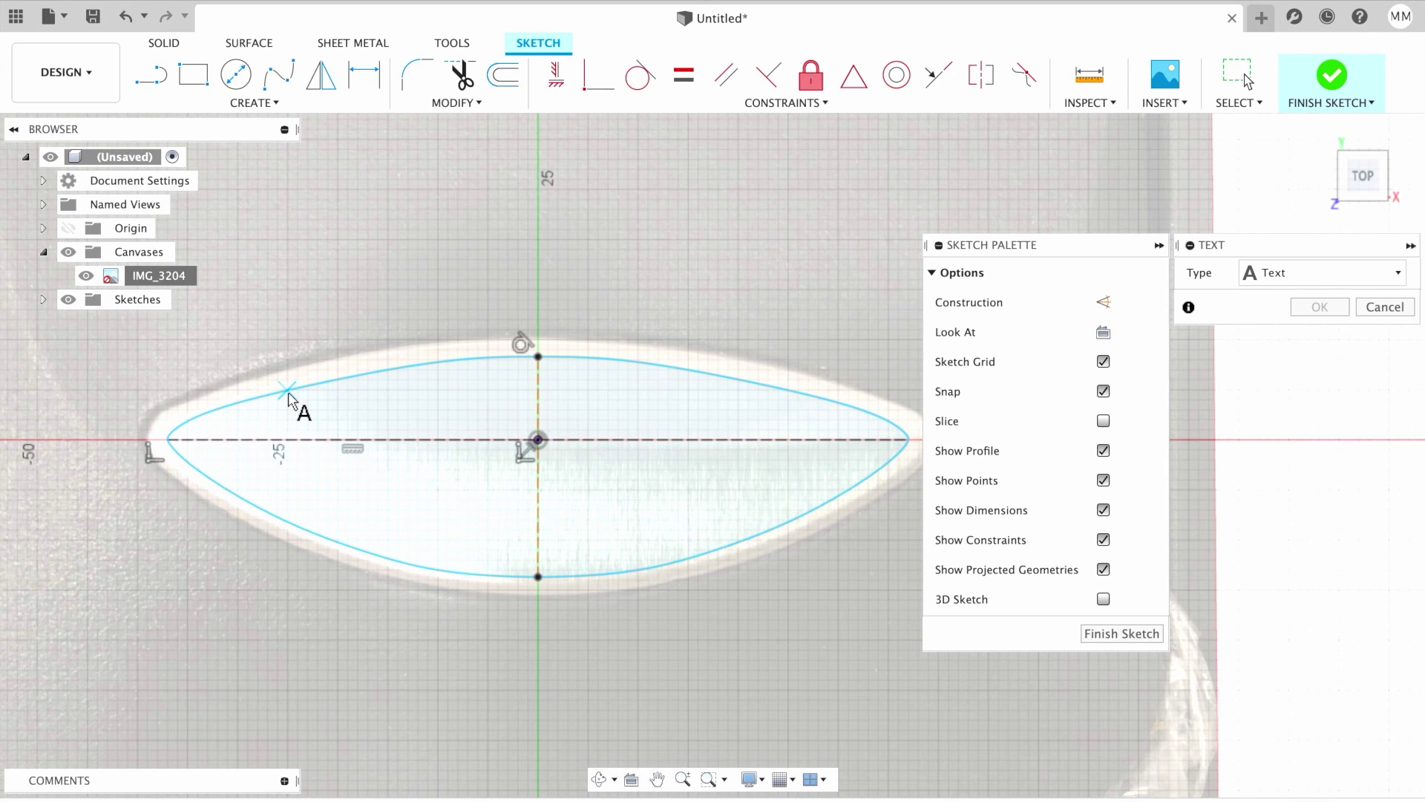
left_click(790, 522)
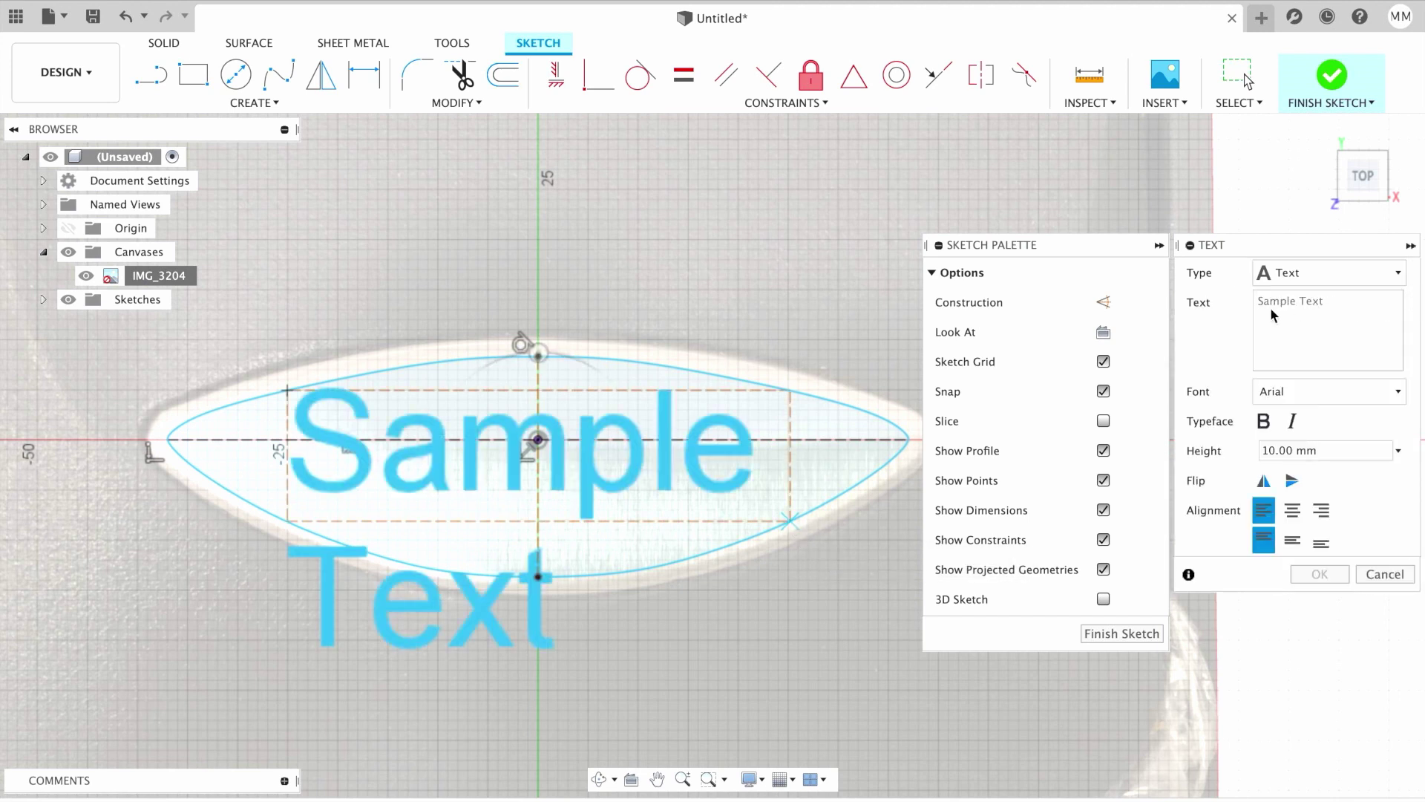
Step: Enter the text as uppercase PAPER
type("Paper")
key("BackSpace")
key("BackSpace")
key("BackSpace")
key("BackSpace")
key("BackSpace")
key("BackSpace")
key("BackSpace")
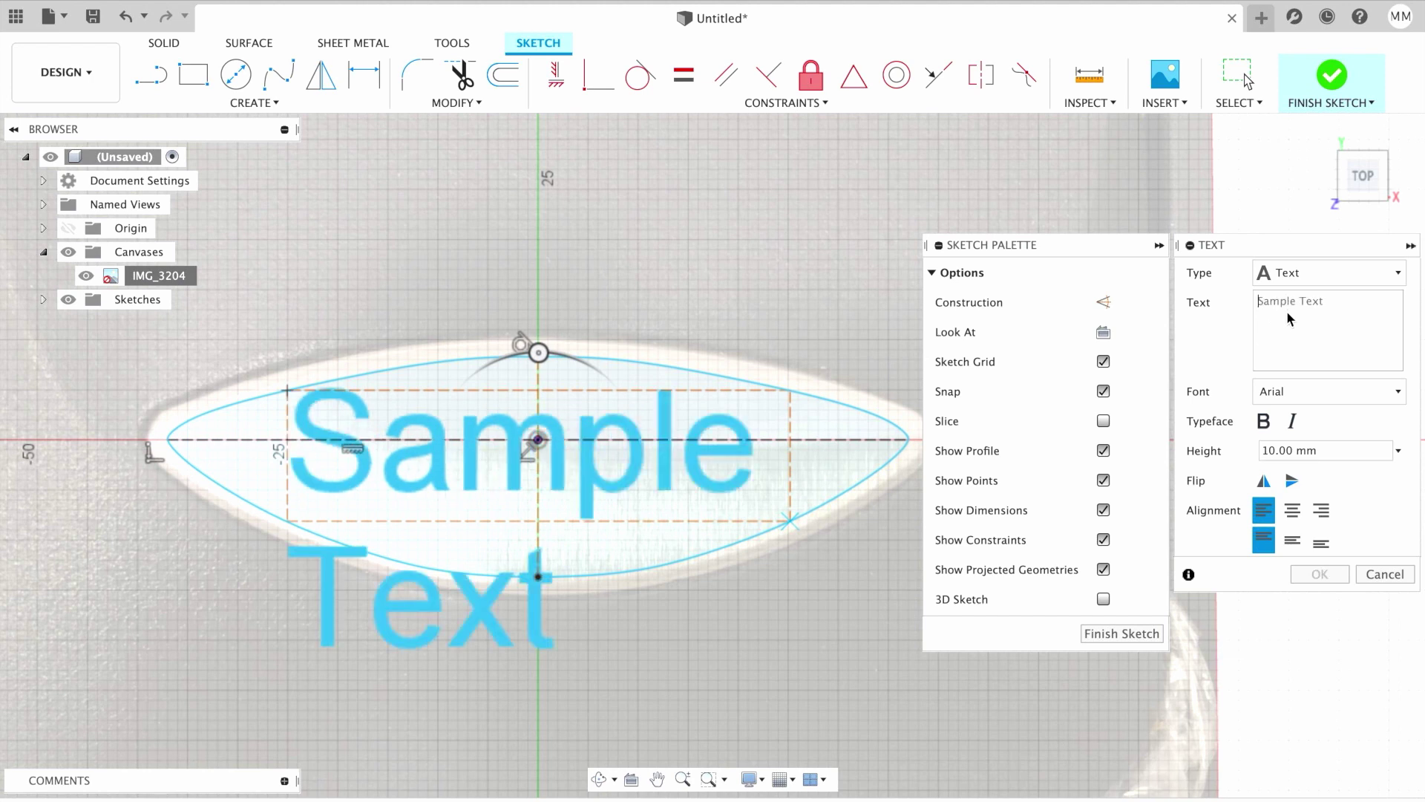
type("PAPER")
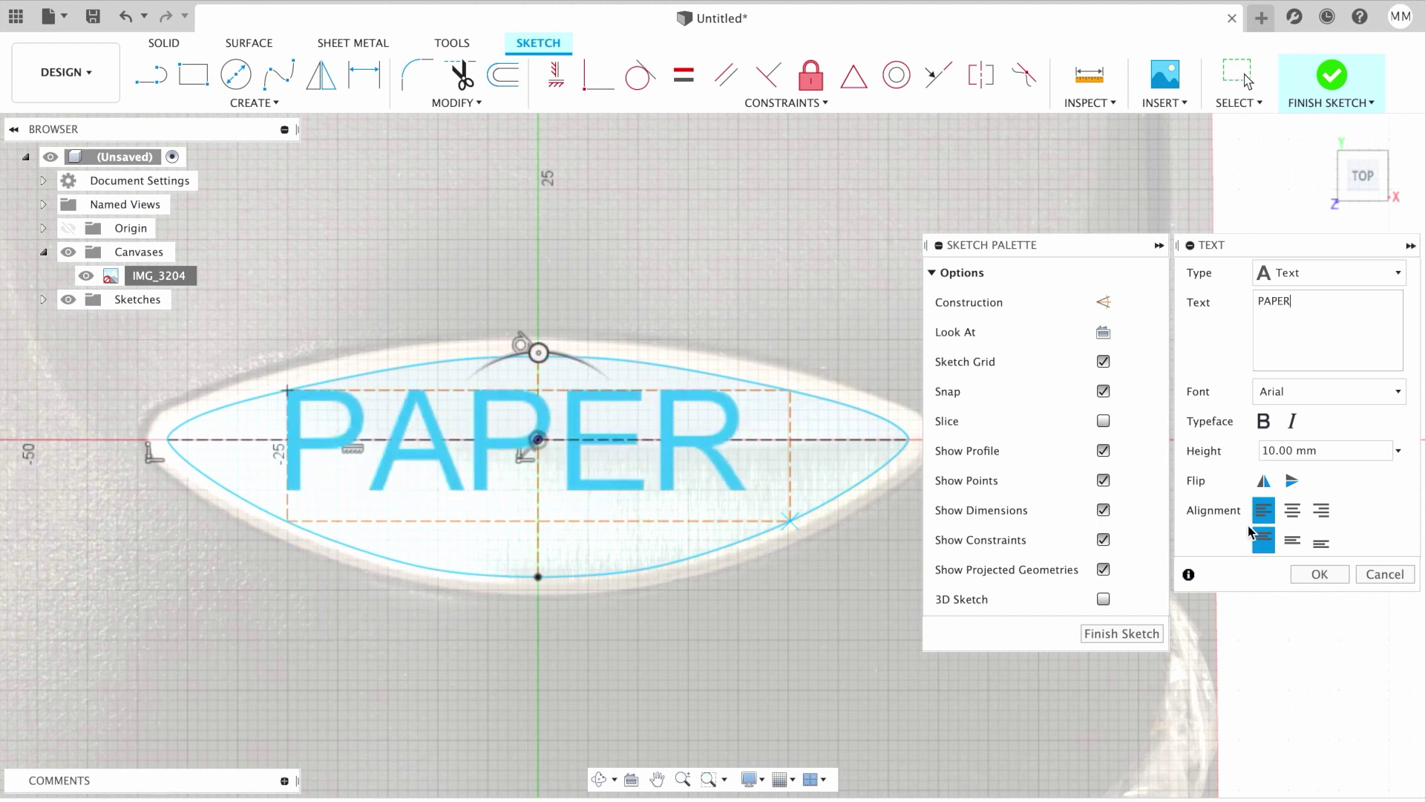
Step: Centre the text vertically and horizontally, set the font to Arial Black, and finish the sketch
left_click(1292, 545)
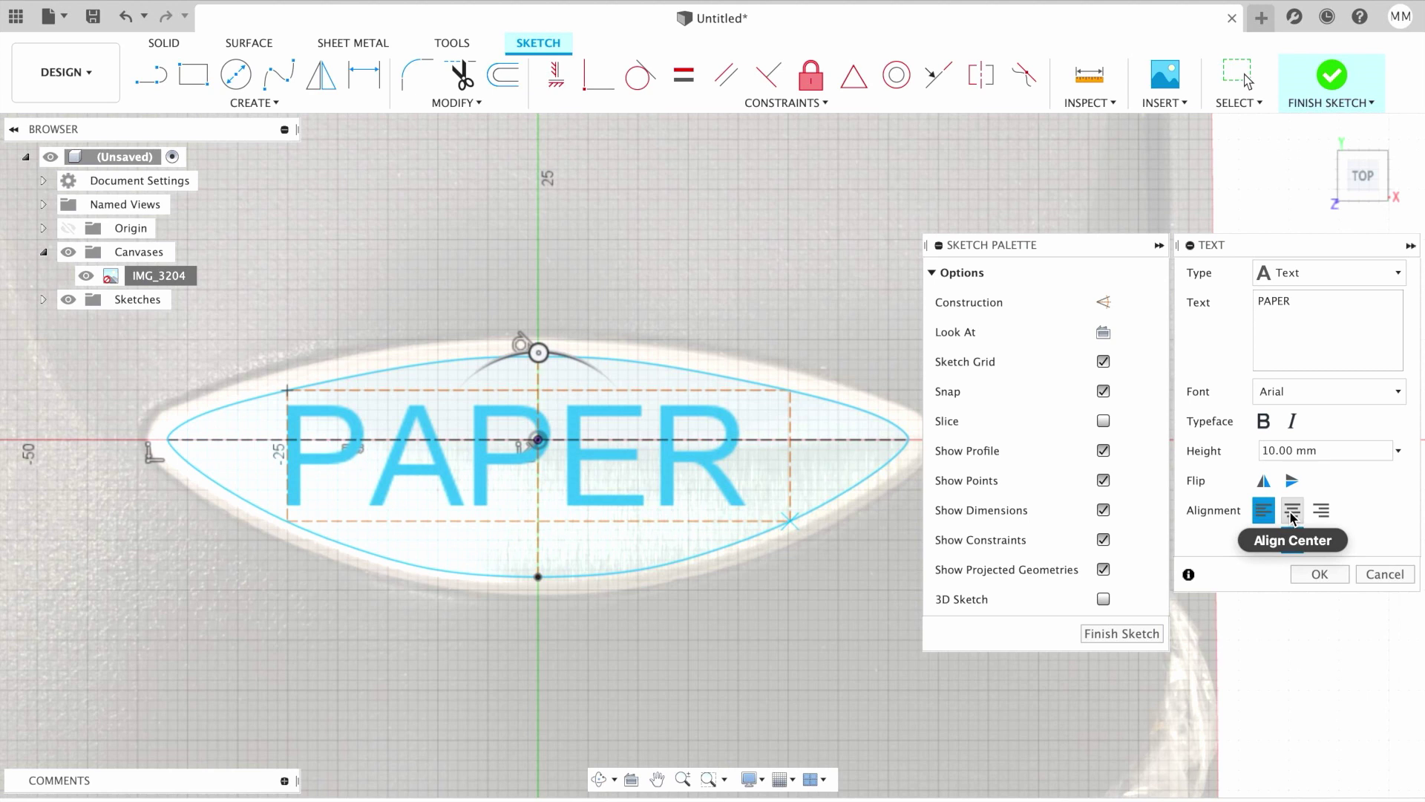
left_click(1293, 512)
left_click(1325, 391)
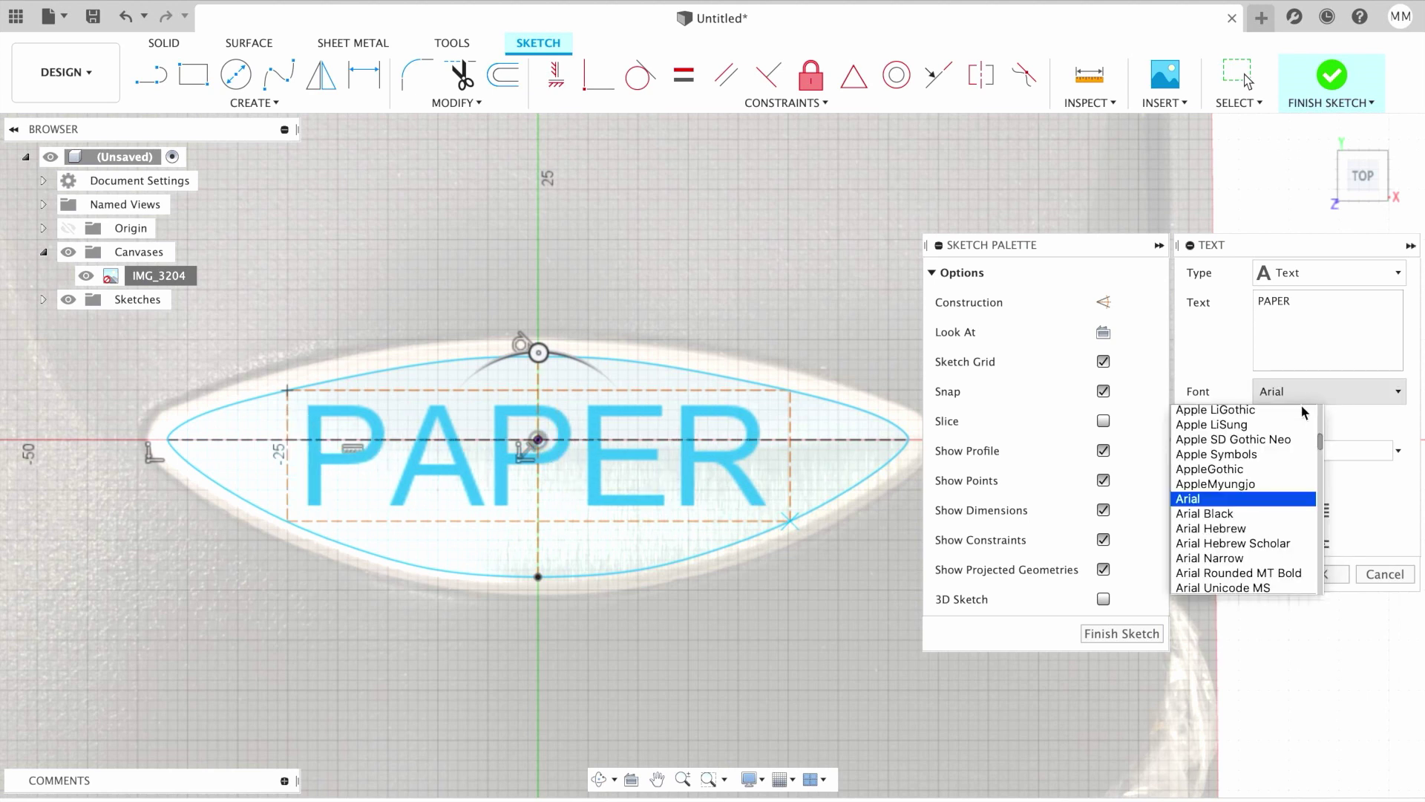
left_click(1239, 518)
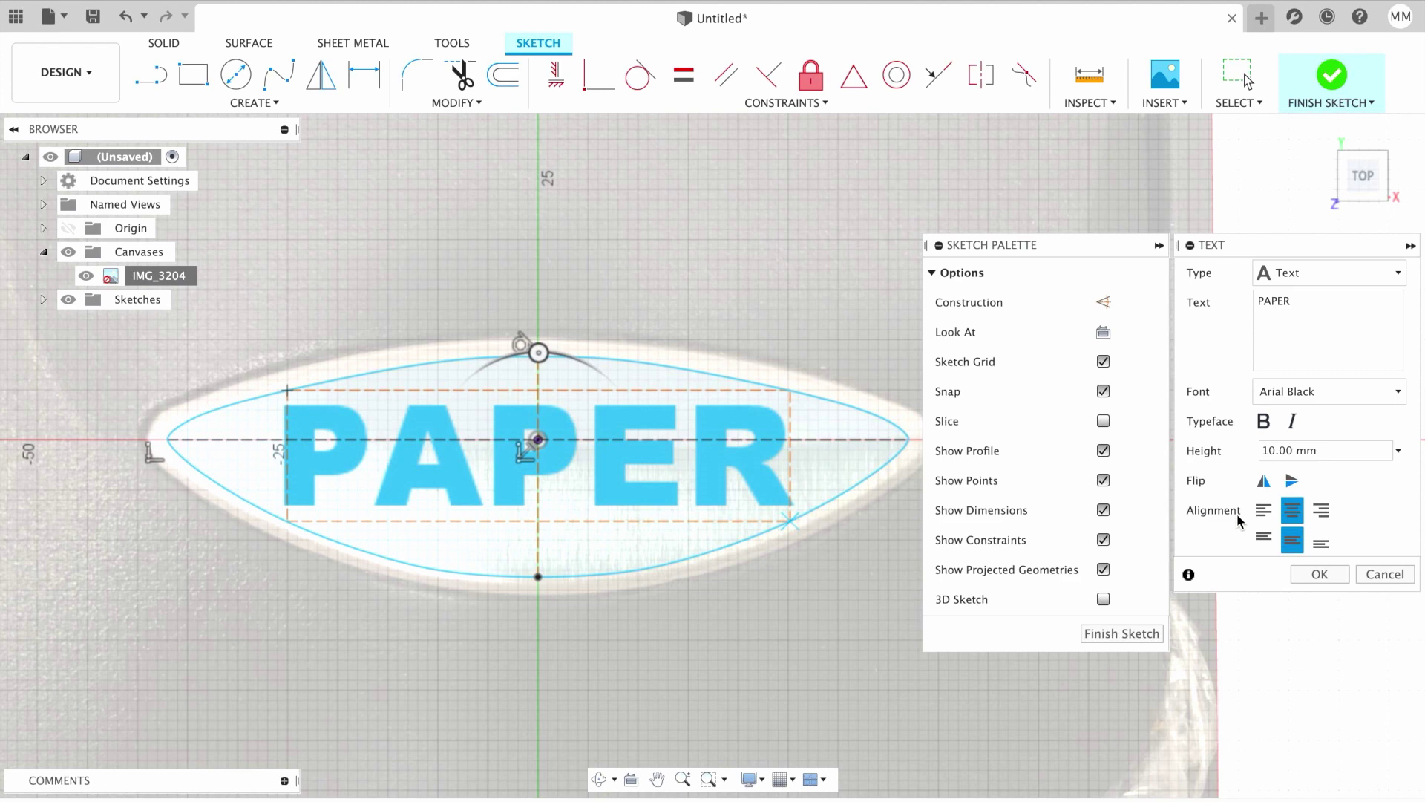
left_click(1319, 575)
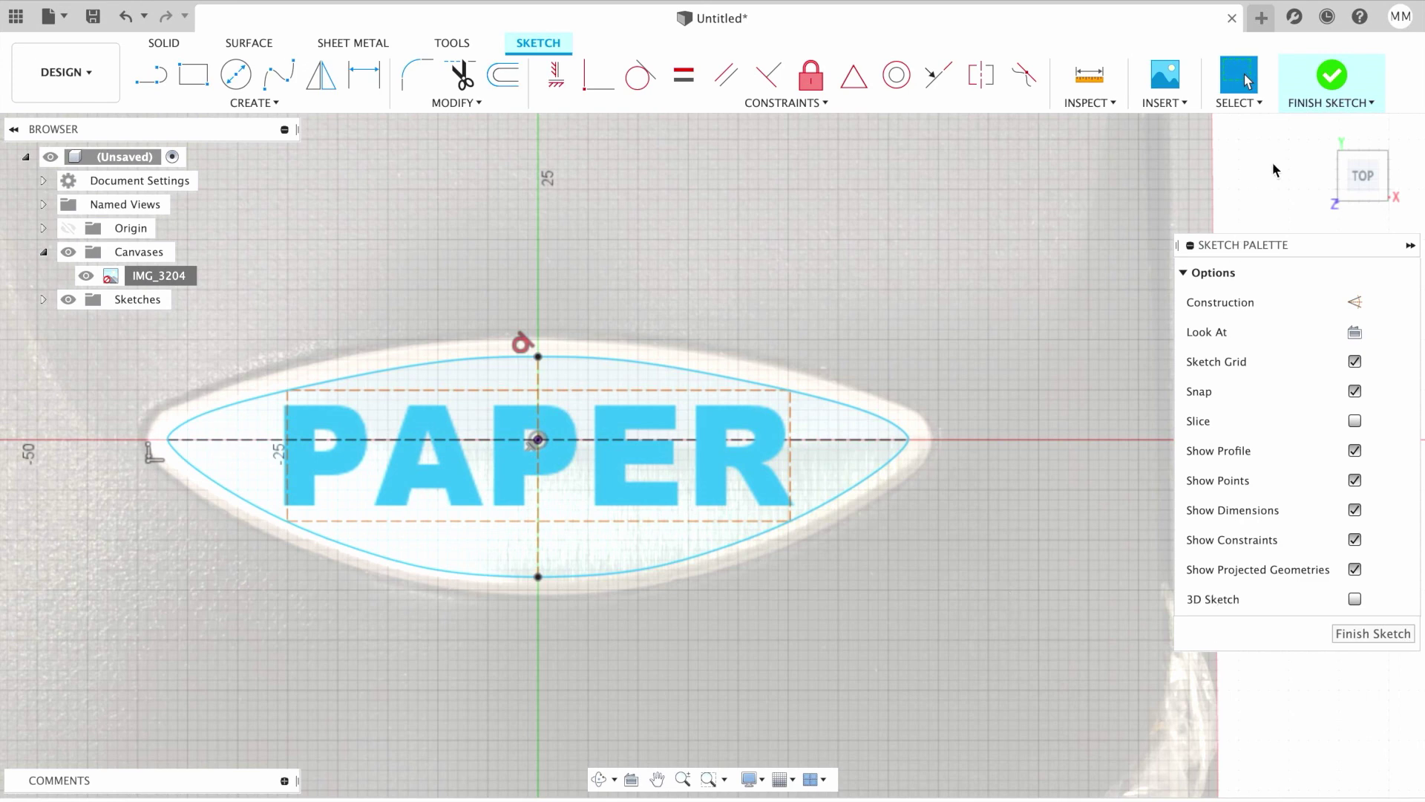
left_click(1332, 74)
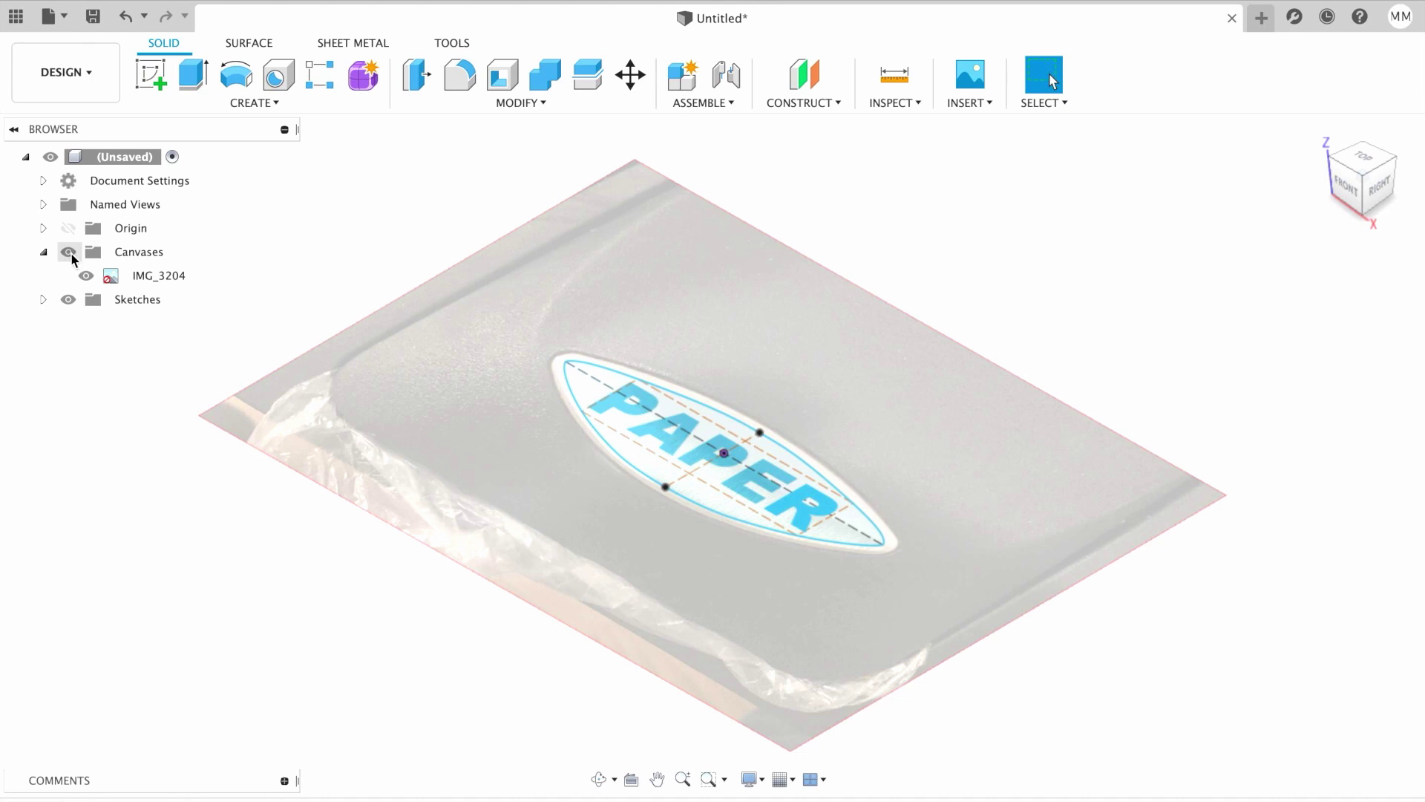
Step: Hide the reference photo and extrude the oval profile 2 mm into a new solid body
left_click(69, 255)
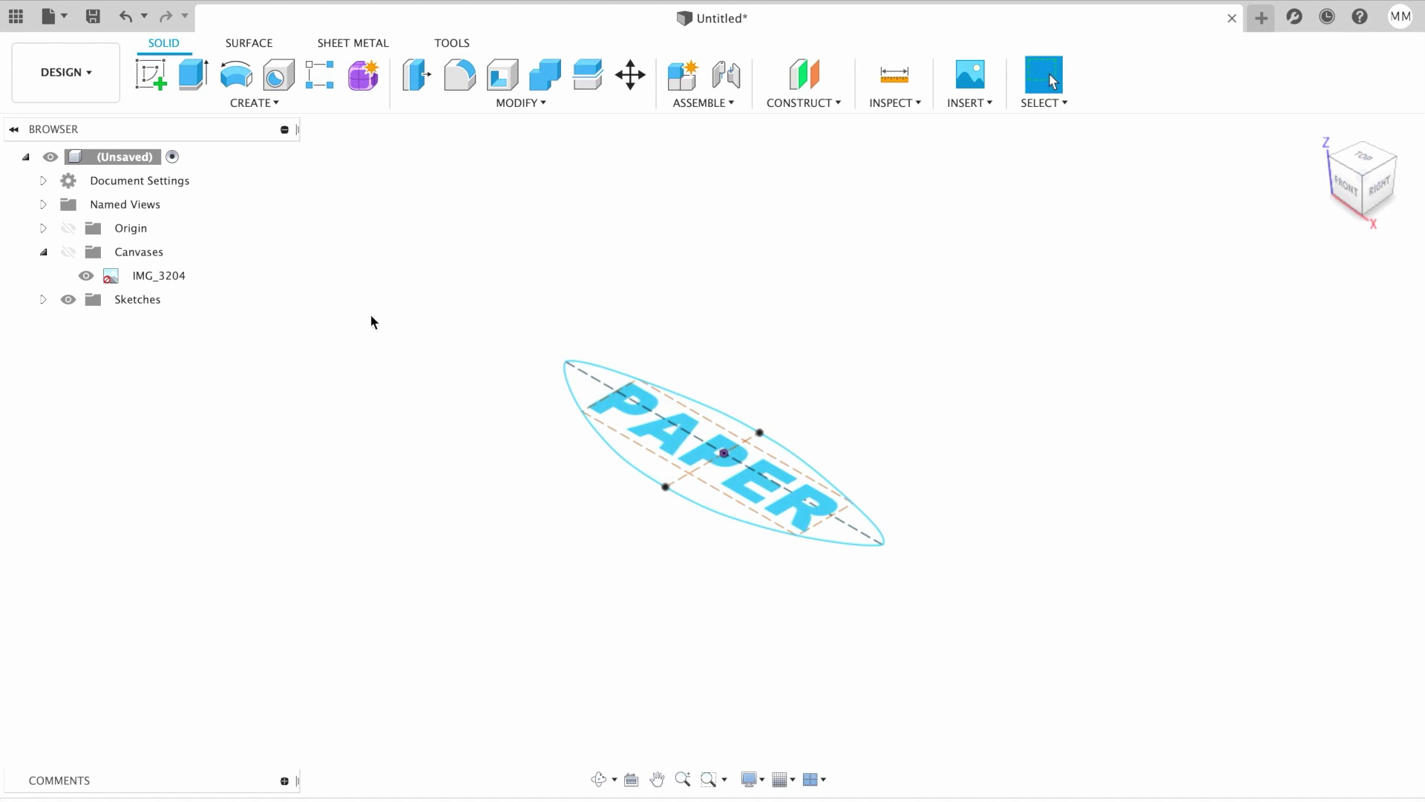
left_click(194, 77)
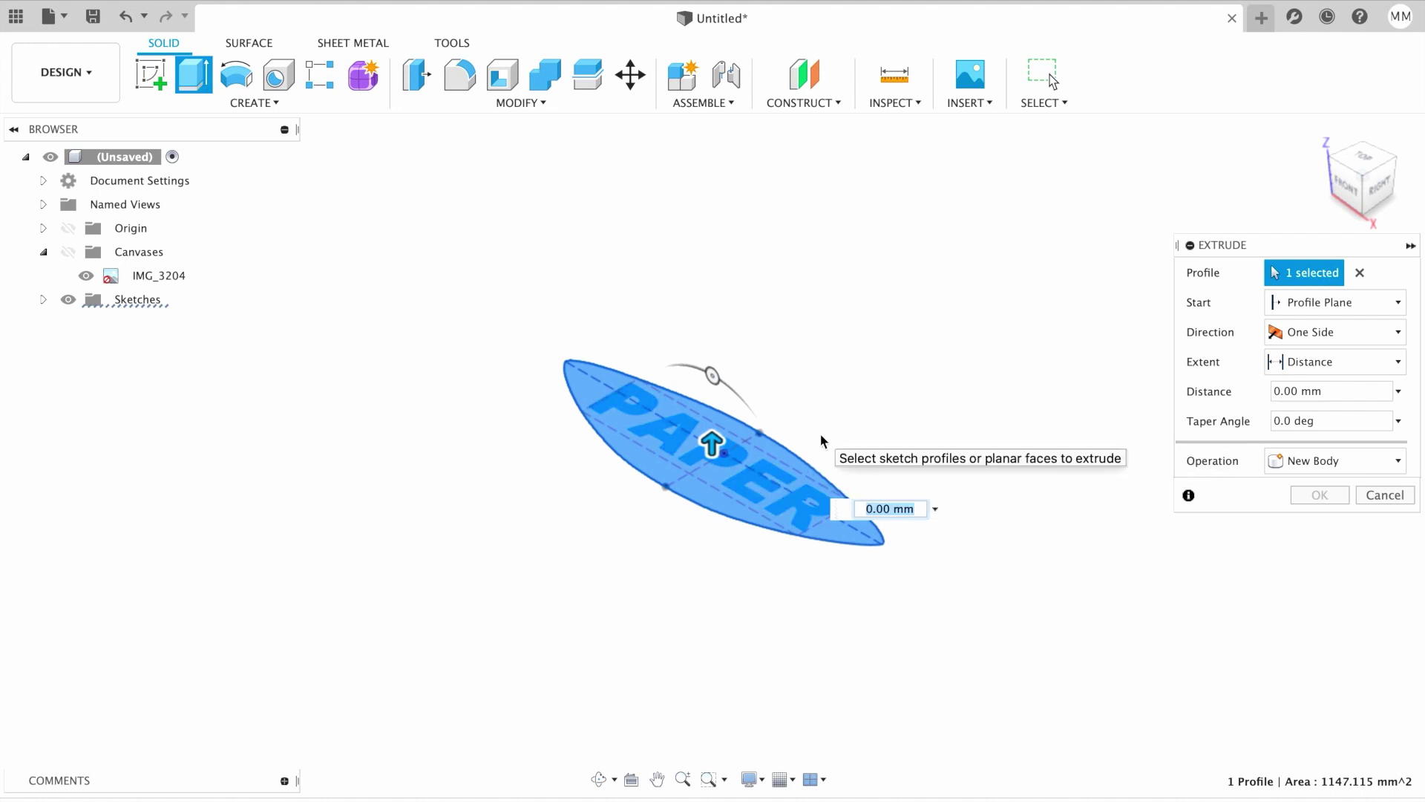
type("2")
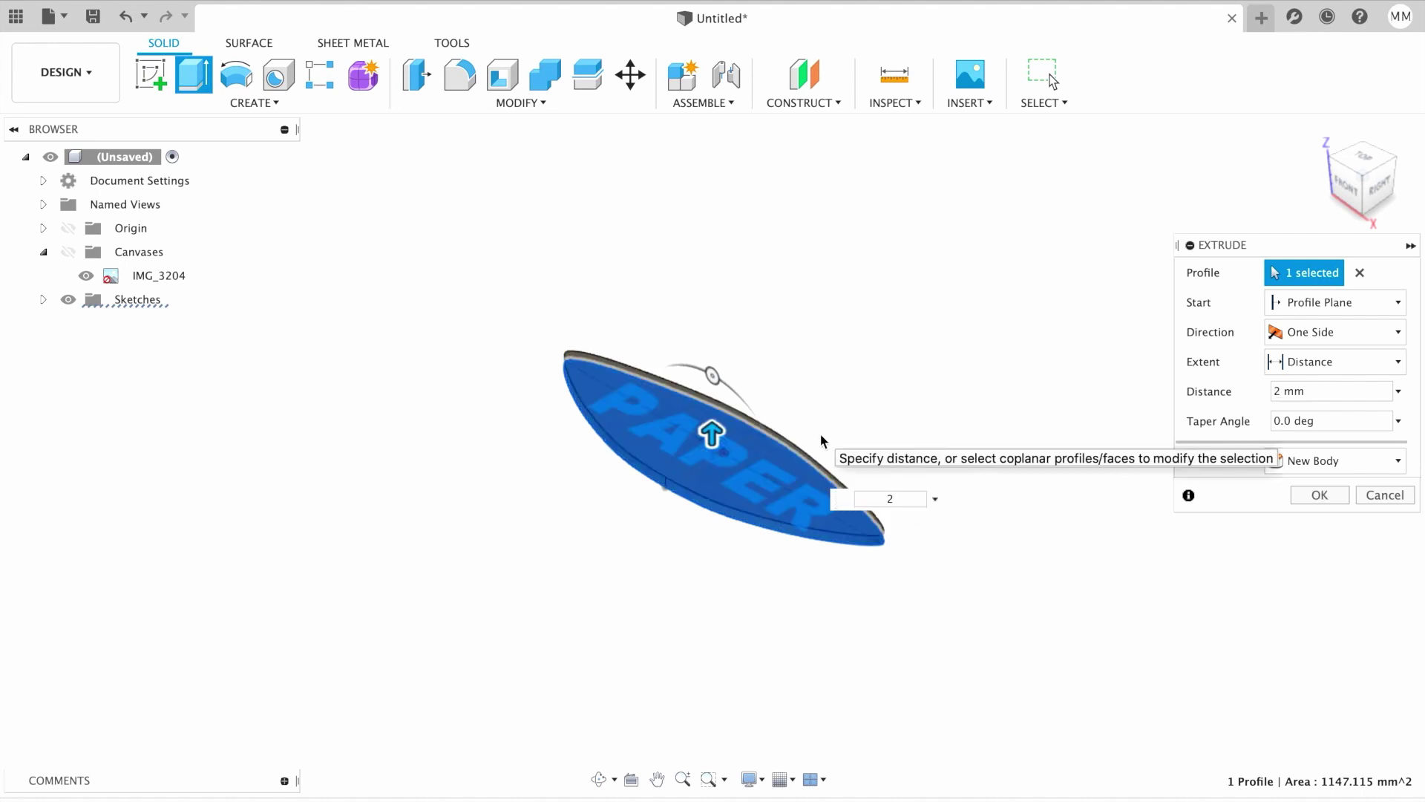
left_click(1310, 498)
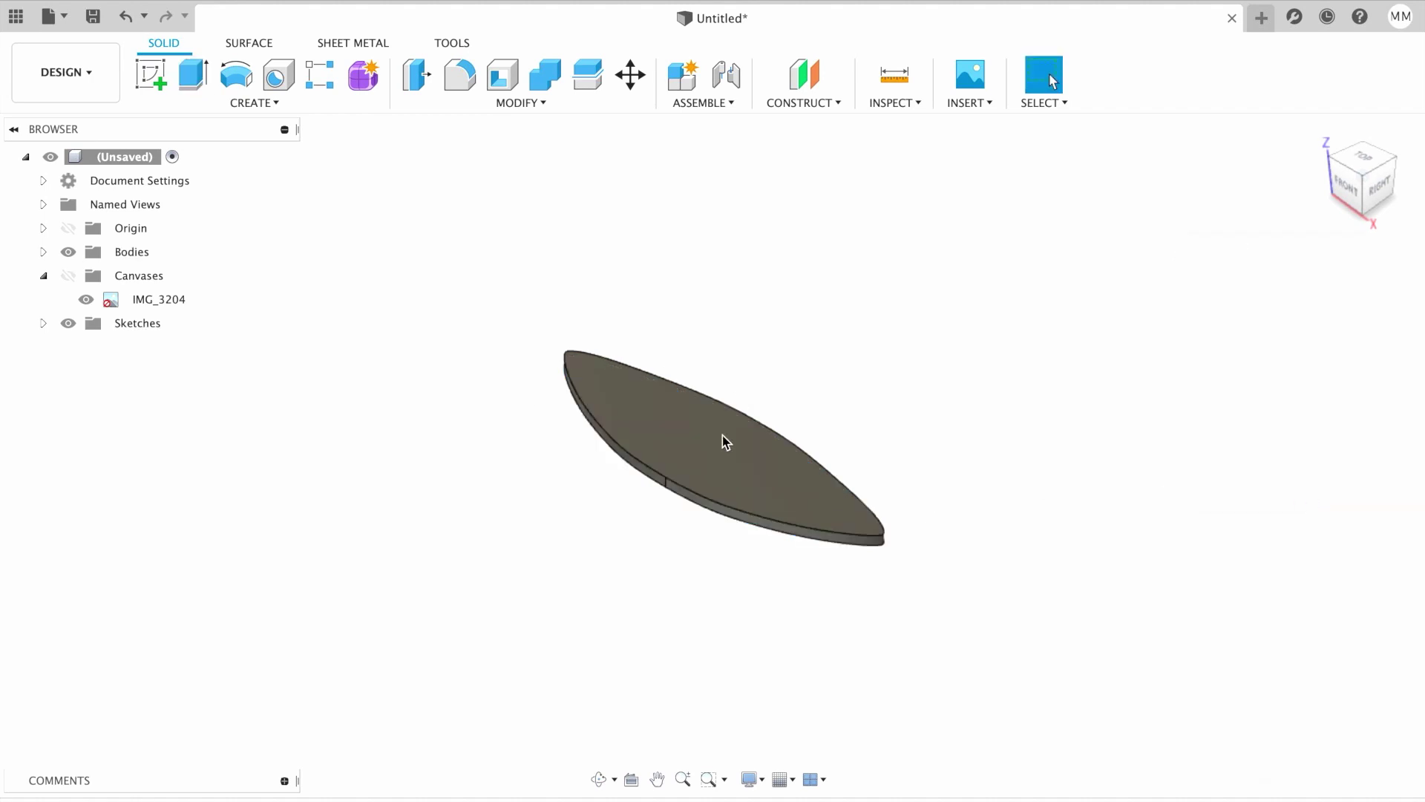
left_click(42, 323)
Step: Show Sketch1's lettering, start an extrude with the plate hidden, and select the PAPER profile
left_click(86, 350)
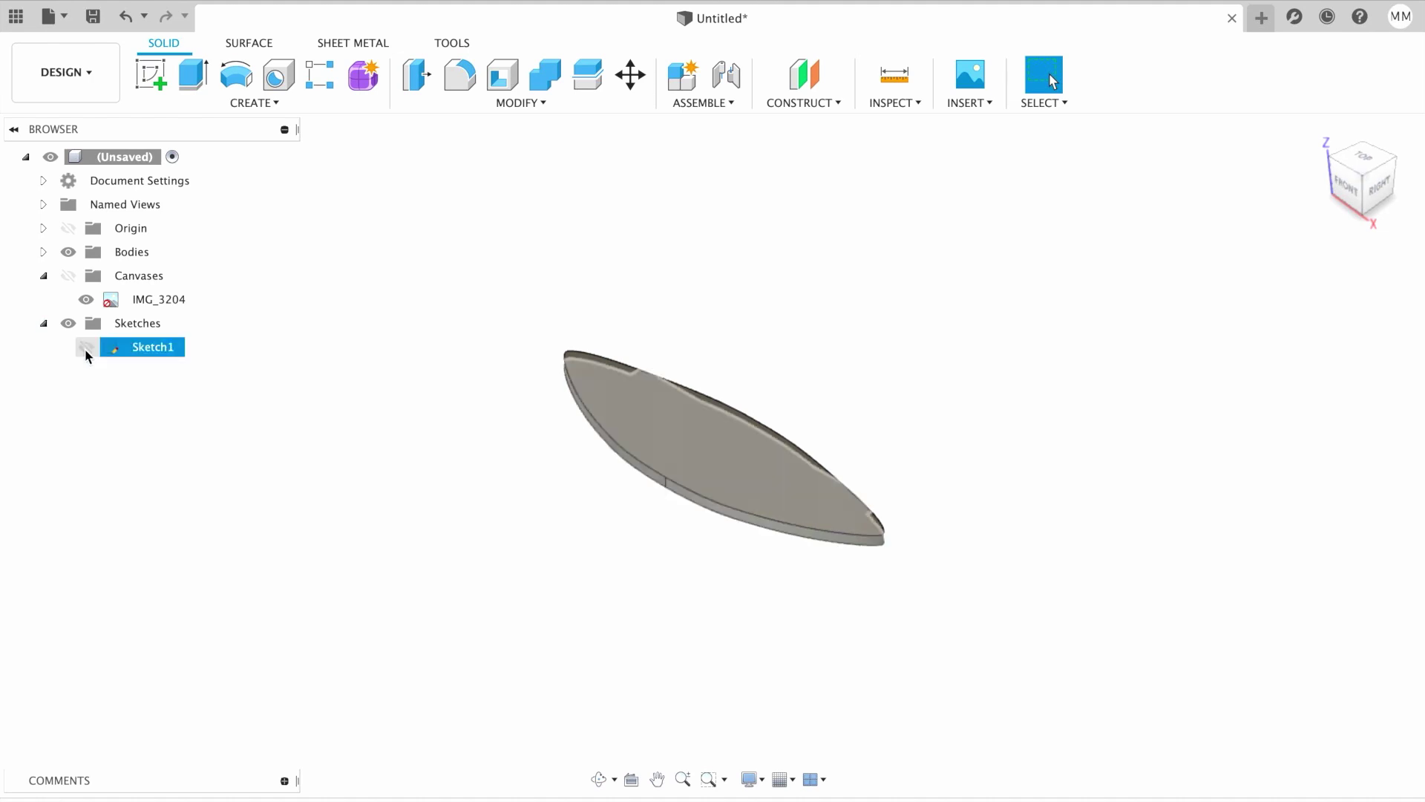
left_click(88, 348)
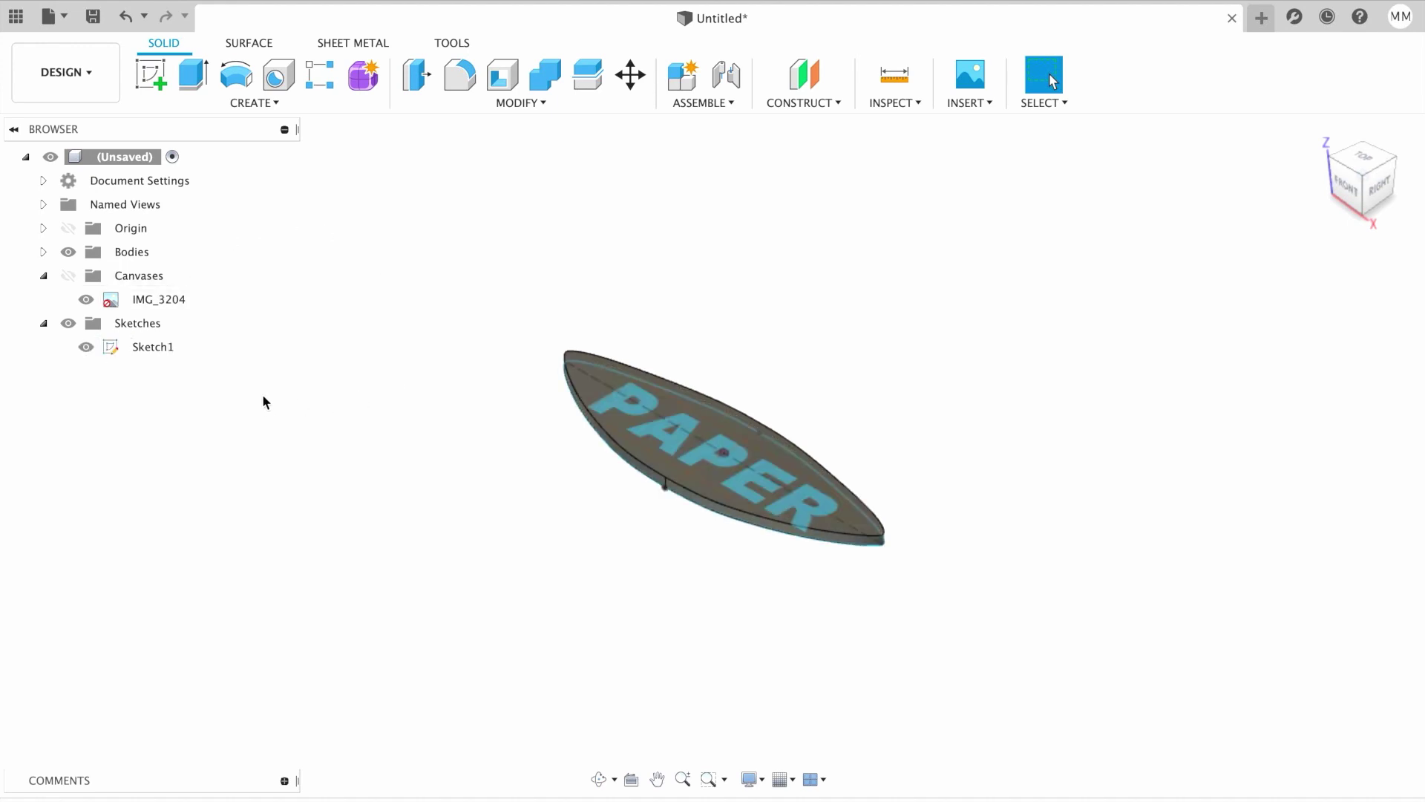
left_click(199, 72)
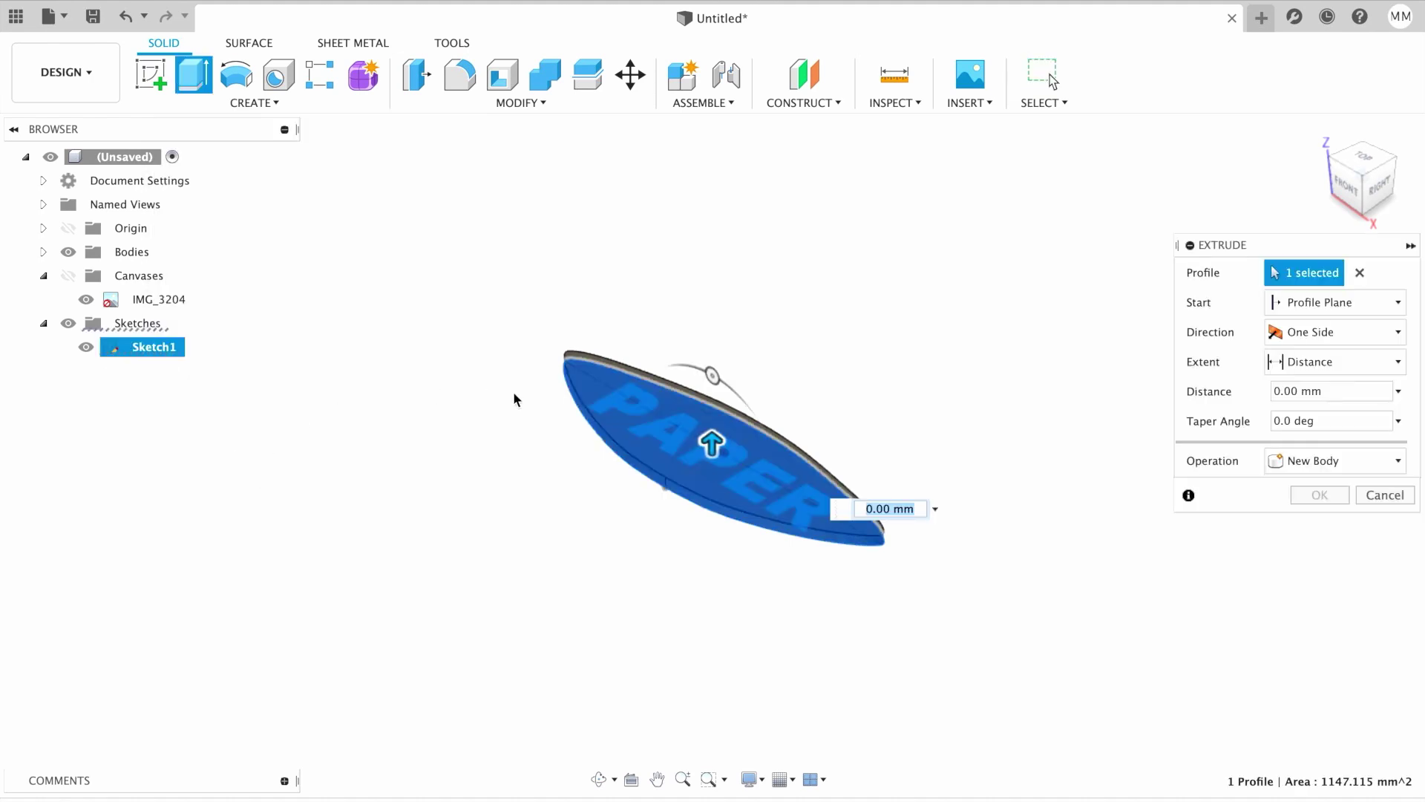
left_click(69, 252)
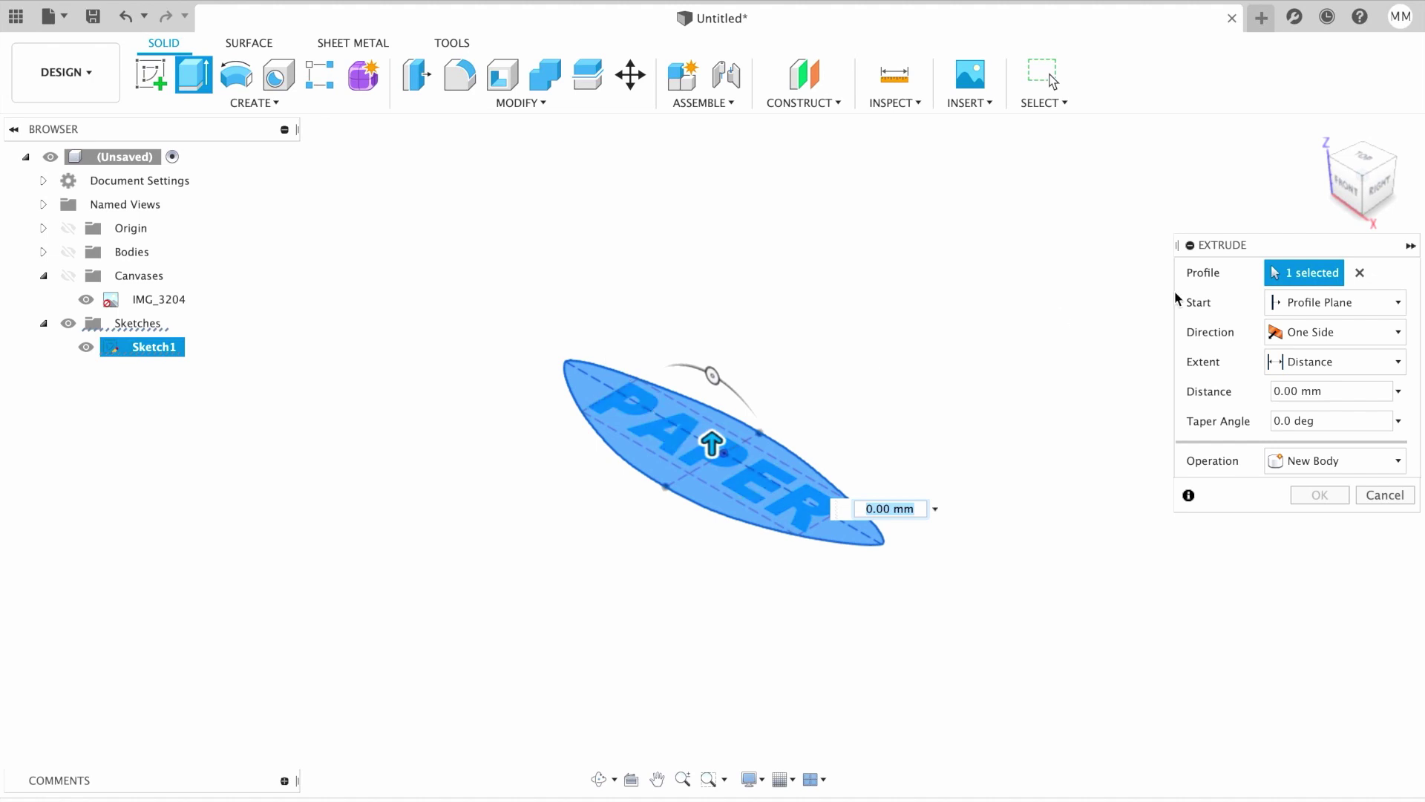
left_click(706, 454)
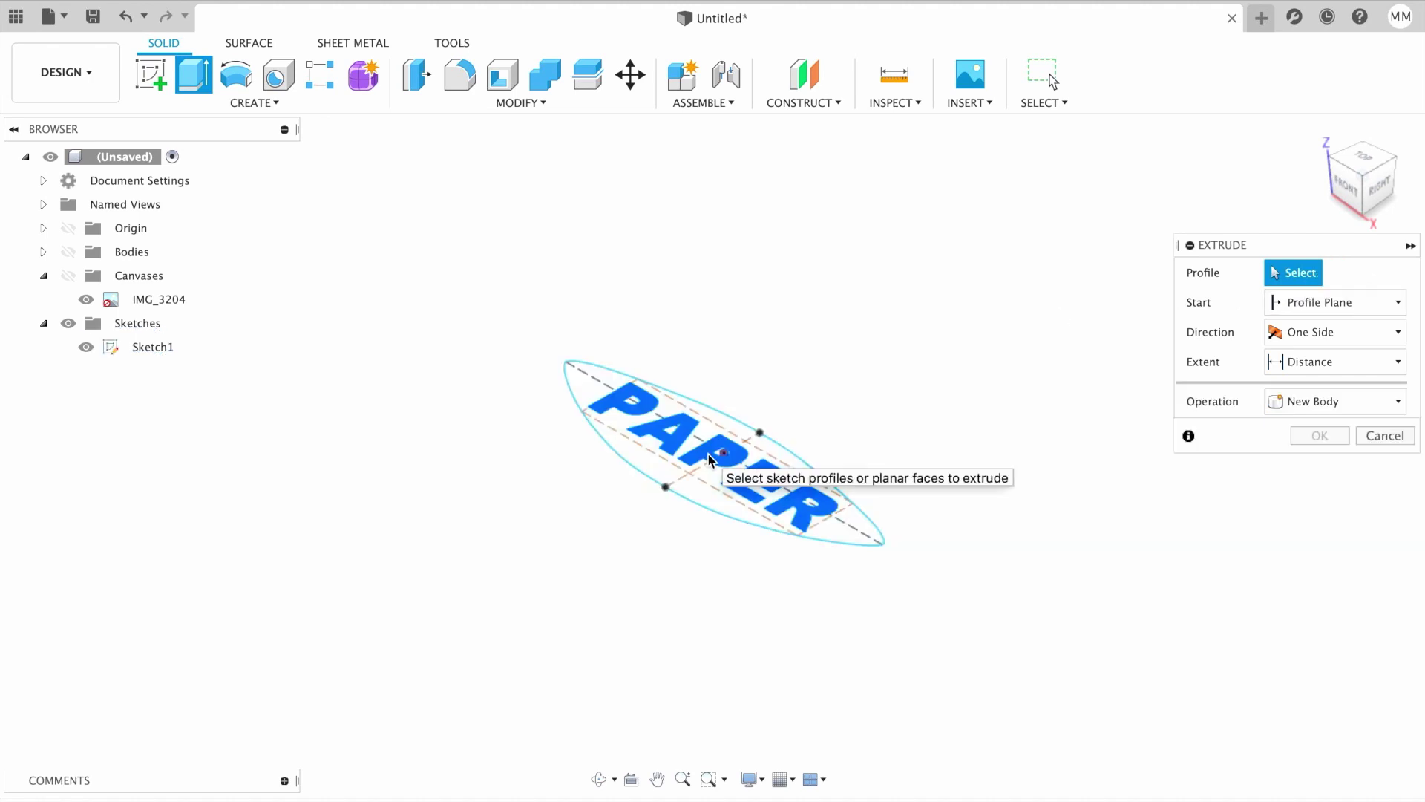
left_click(708, 454)
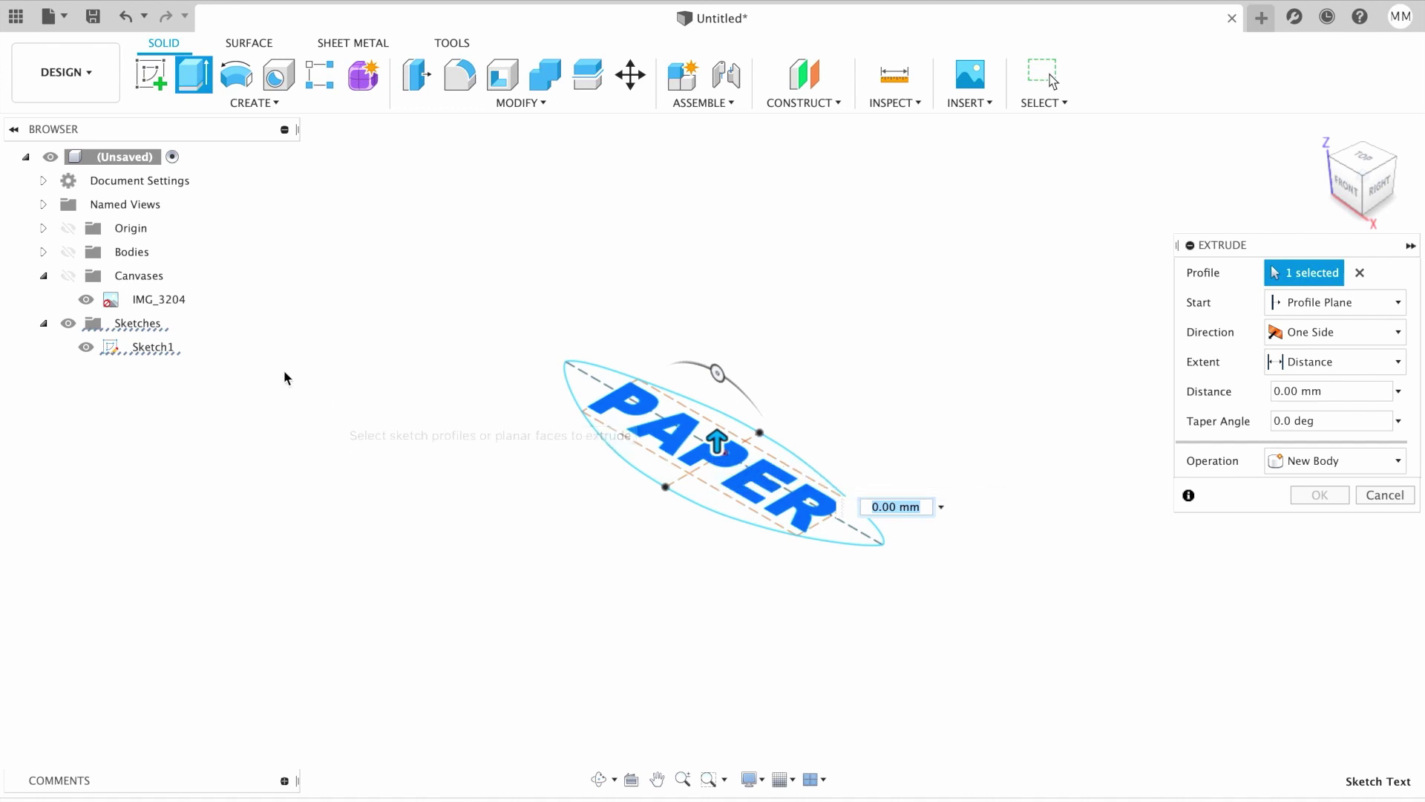
Step: Show the plate again and cut the lettering 2 mm through it
left_click(69, 251)
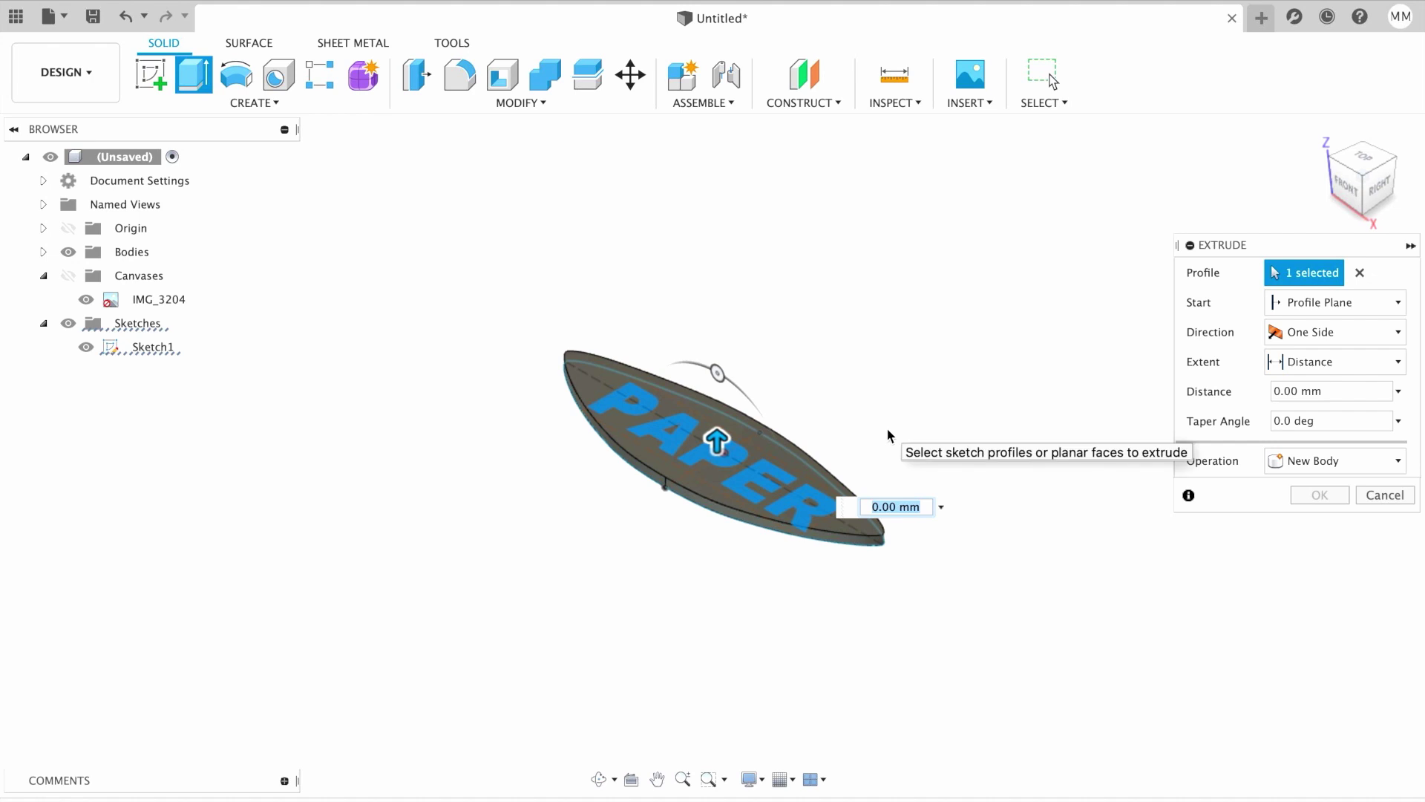
left_click(787, 462)
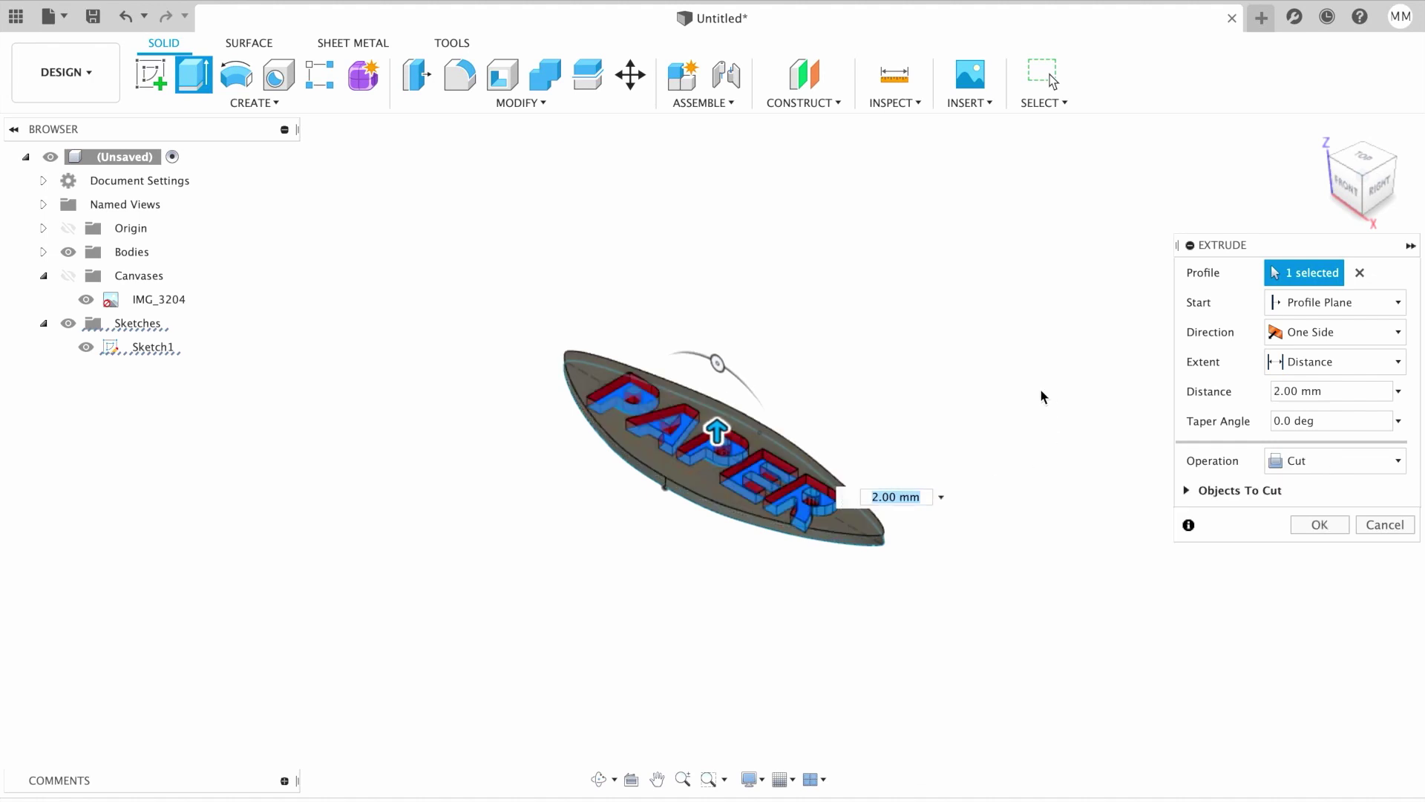
mouse_move(1366, 167)
left_mouse_down()
mouse_move(1328, 190)
mouse_move(1346, 181)
left_mouse_up()
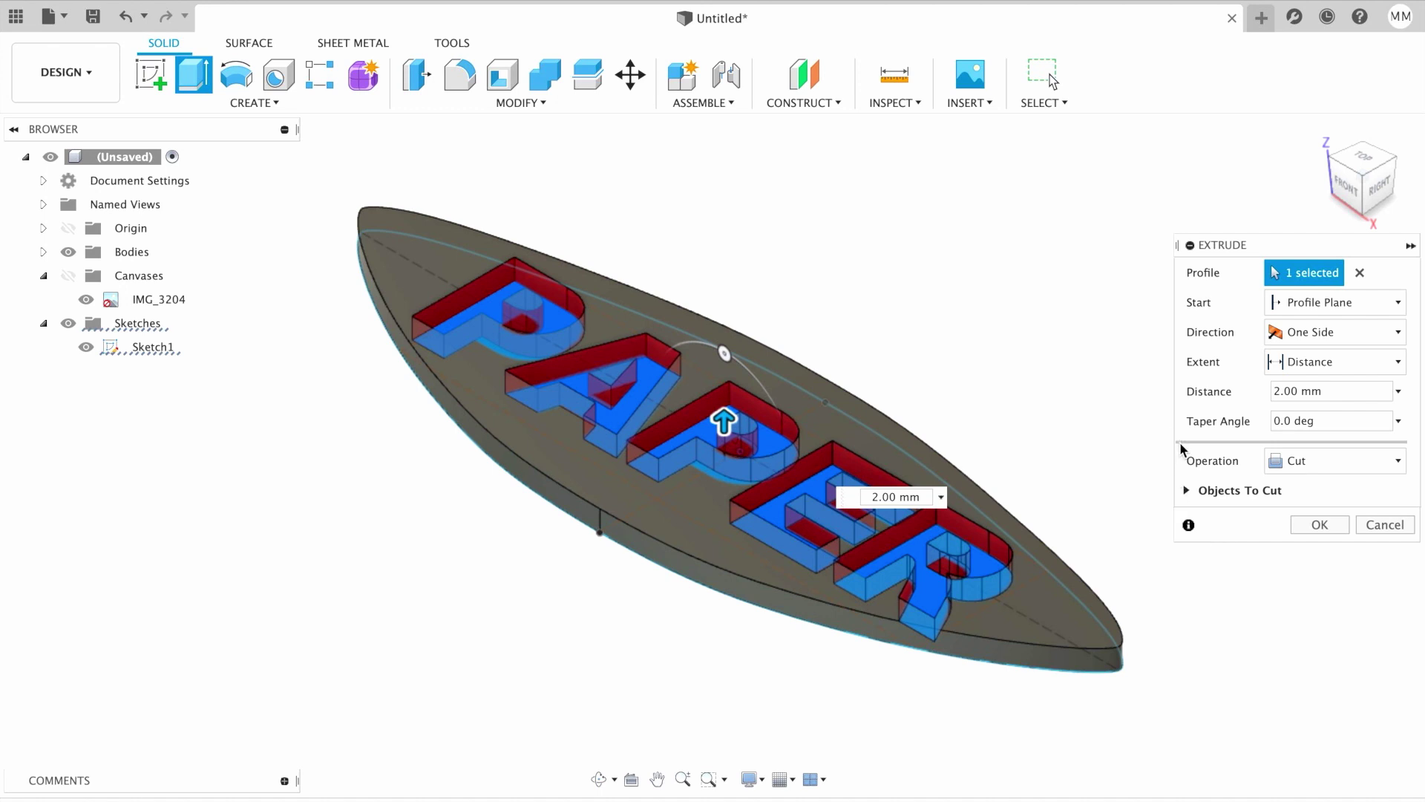
left_click(1319, 526)
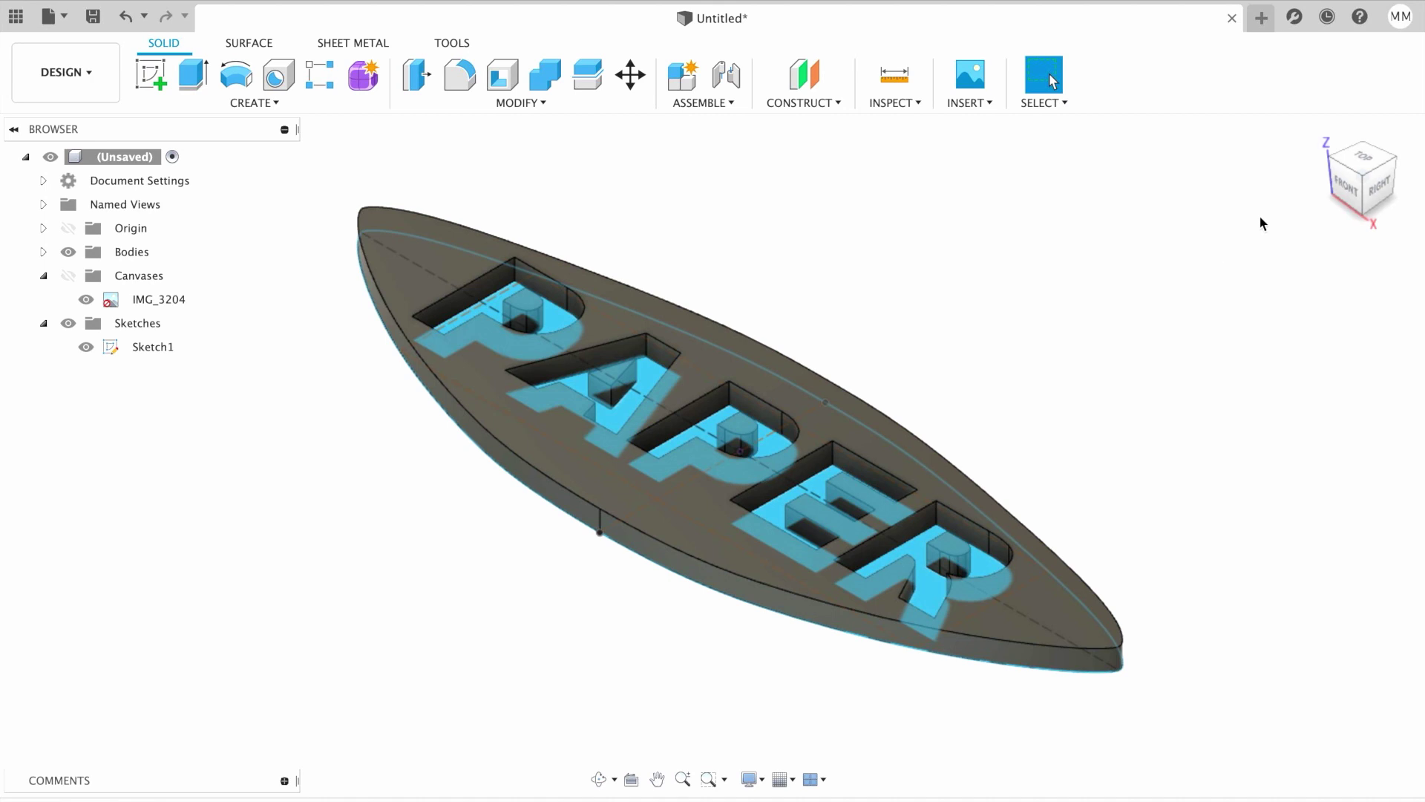
left_click(87, 349)
Step: Hide Sketch1, remove the loose letter-centre bodies Body1–Body4, and return to the home view
left_click(87, 346)
left_click(1363, 158)
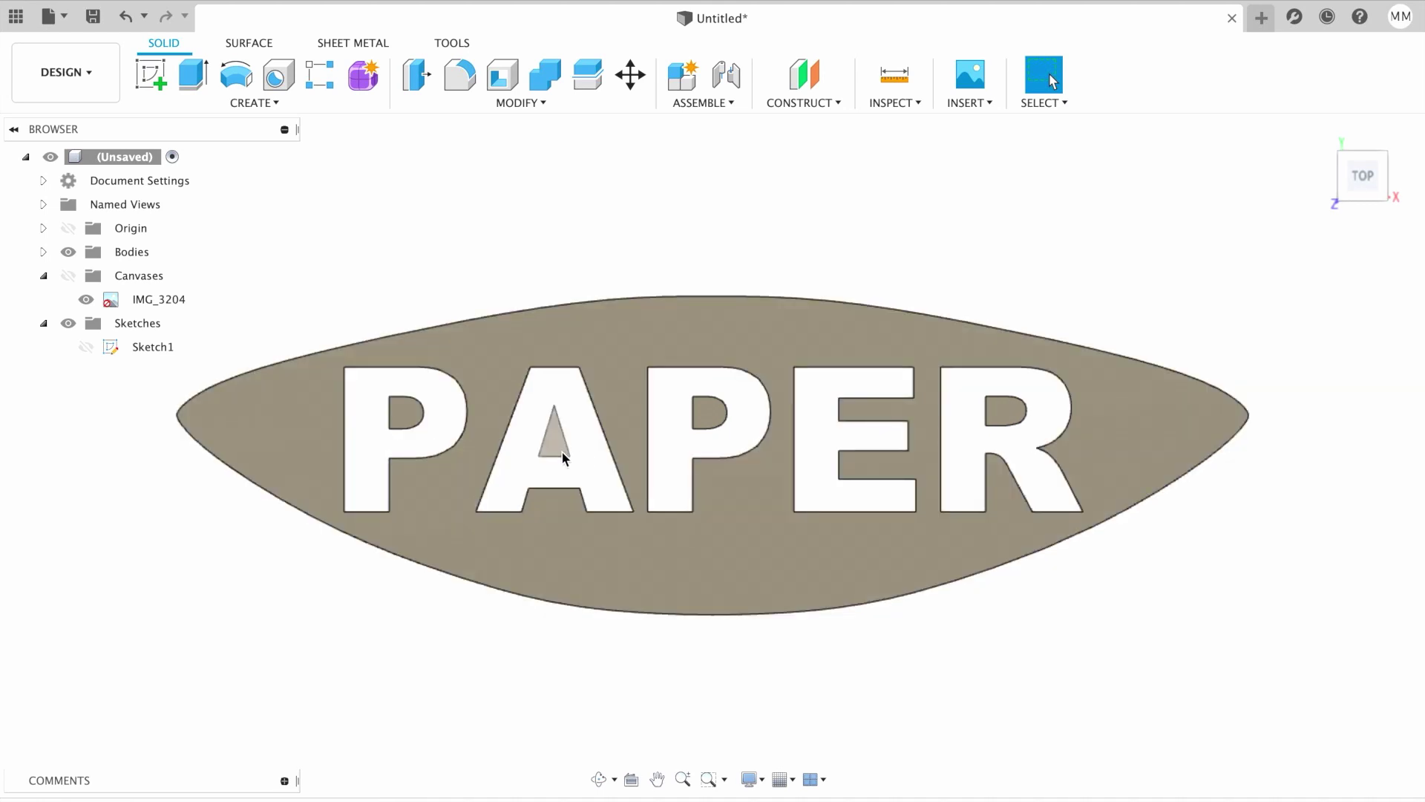
left_click(43, 252)
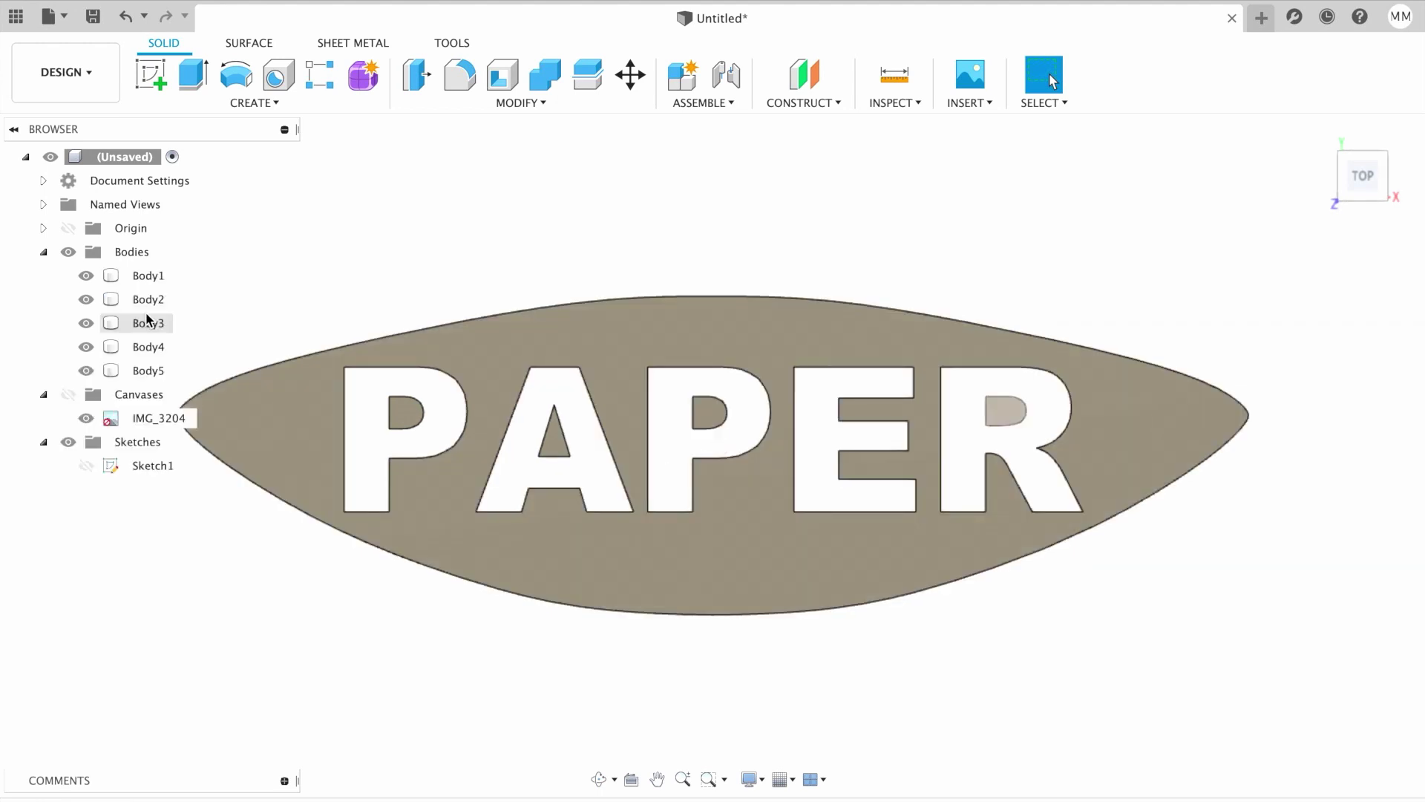
left_click(155, 275)
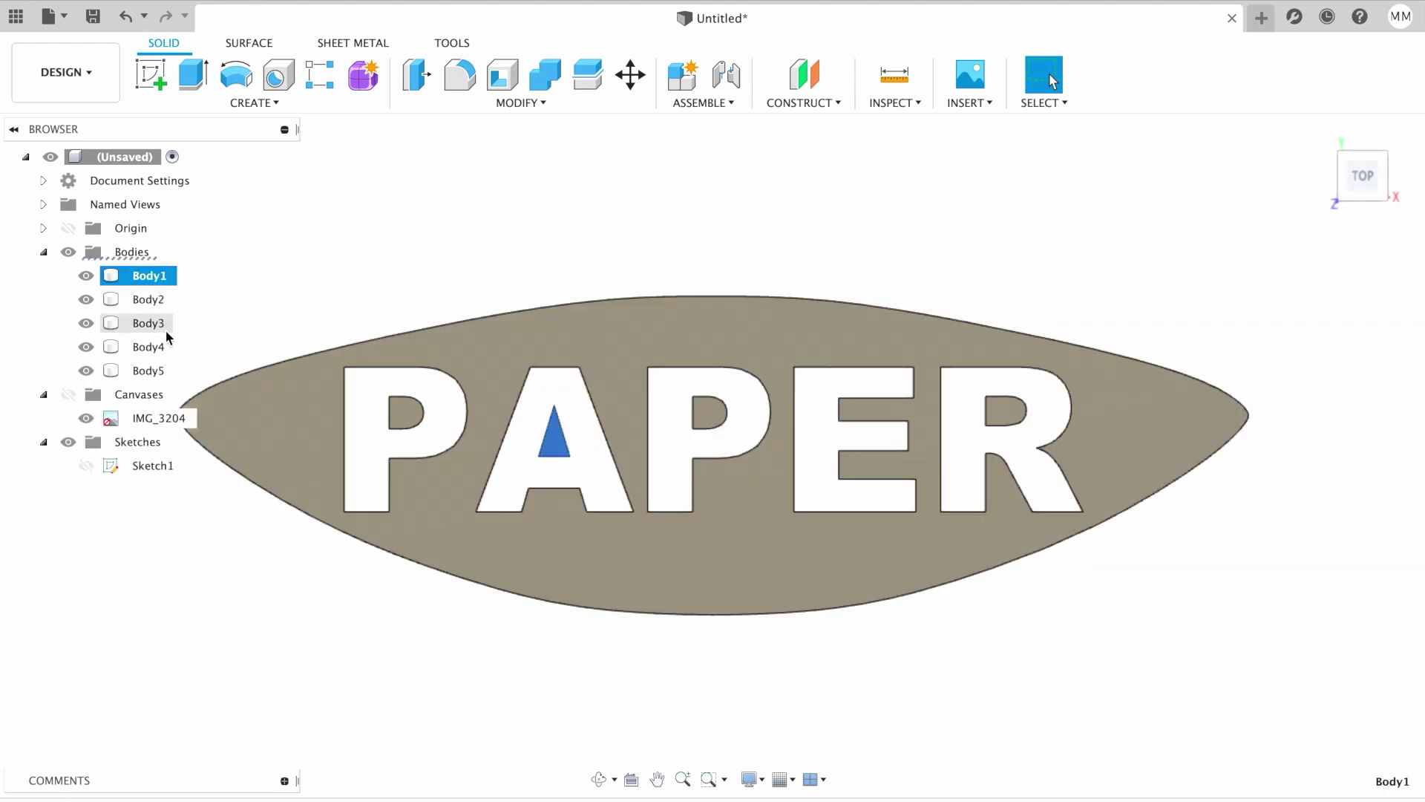
left_click(158, 349, "shift")
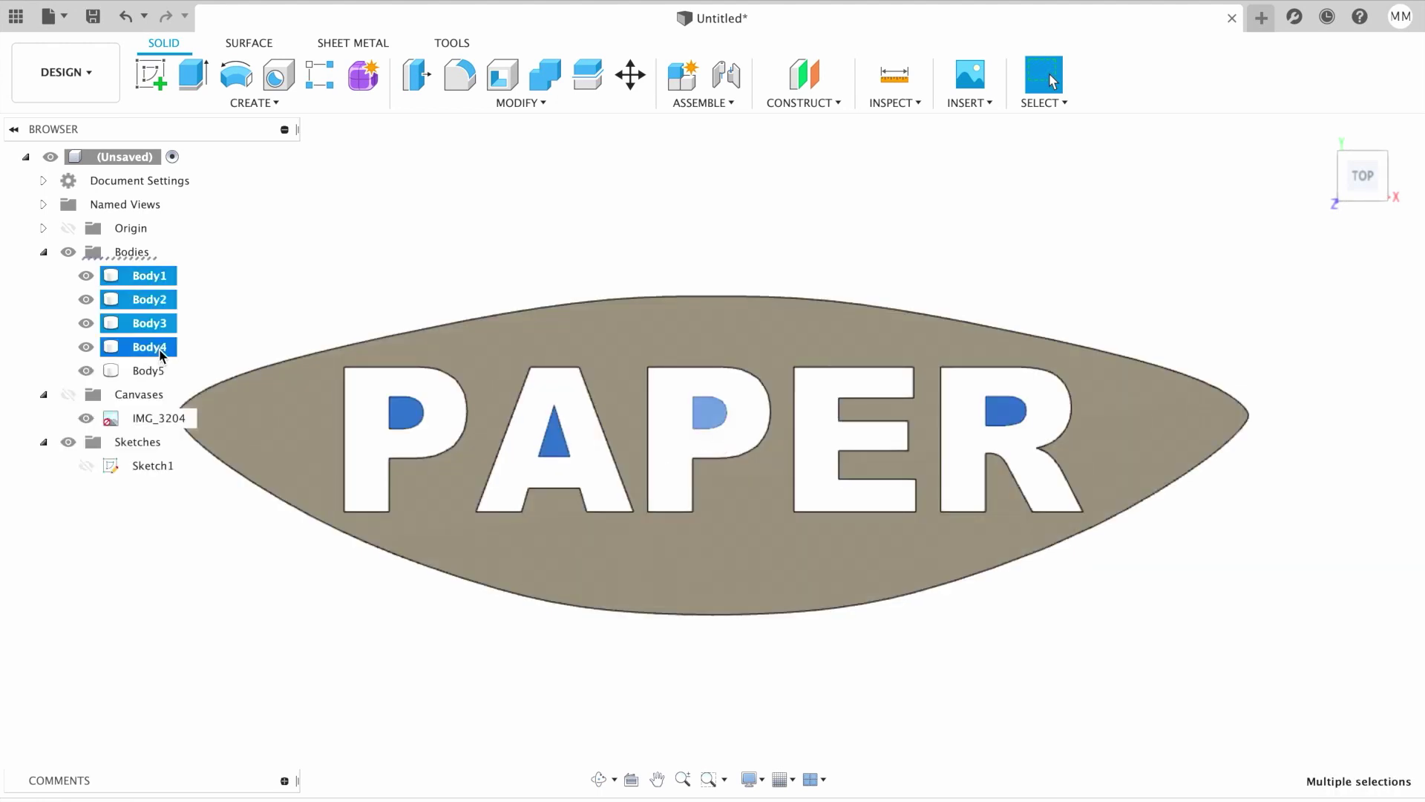
right_click(154, 278)
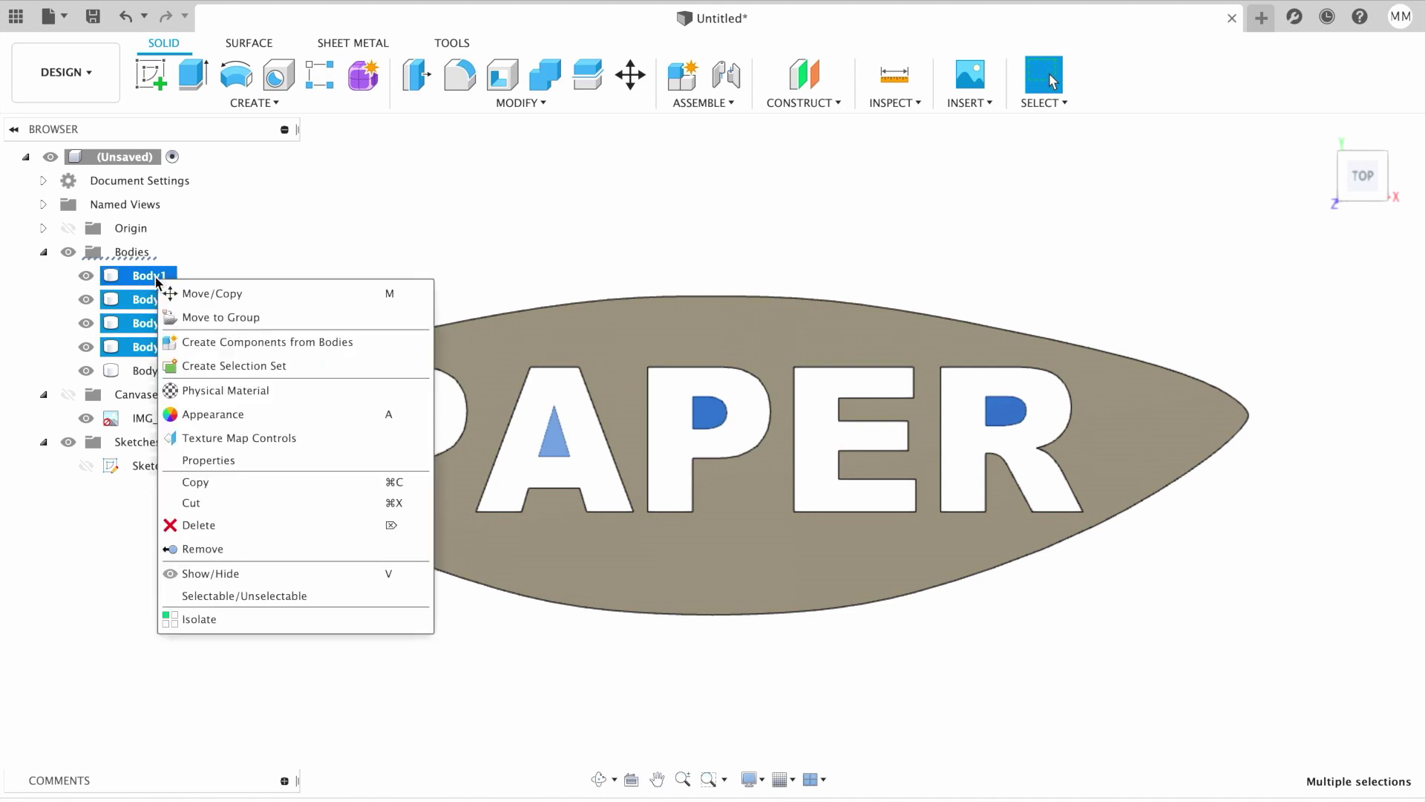
left_click(235, 549)
left_click(1385, 199)
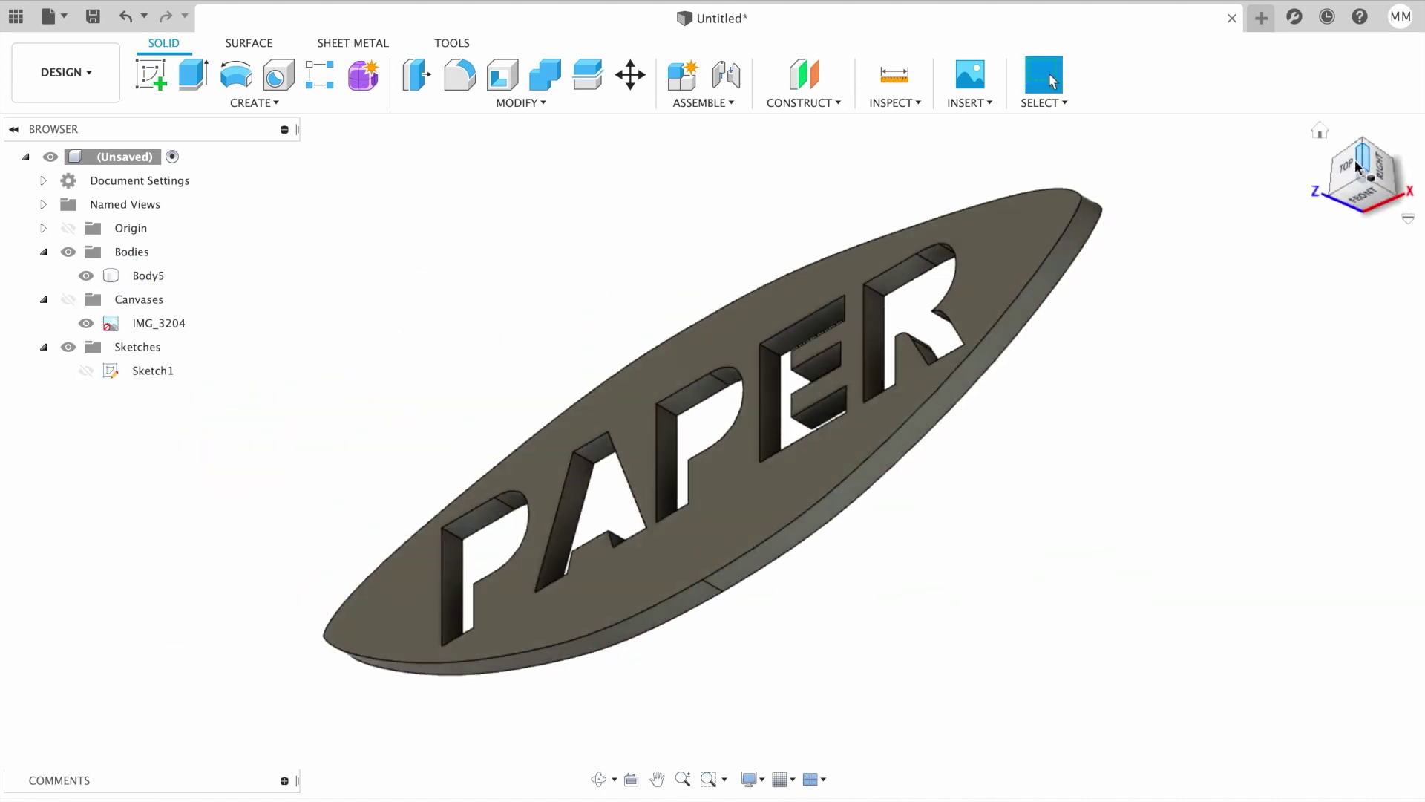
left_click(1322, 134)
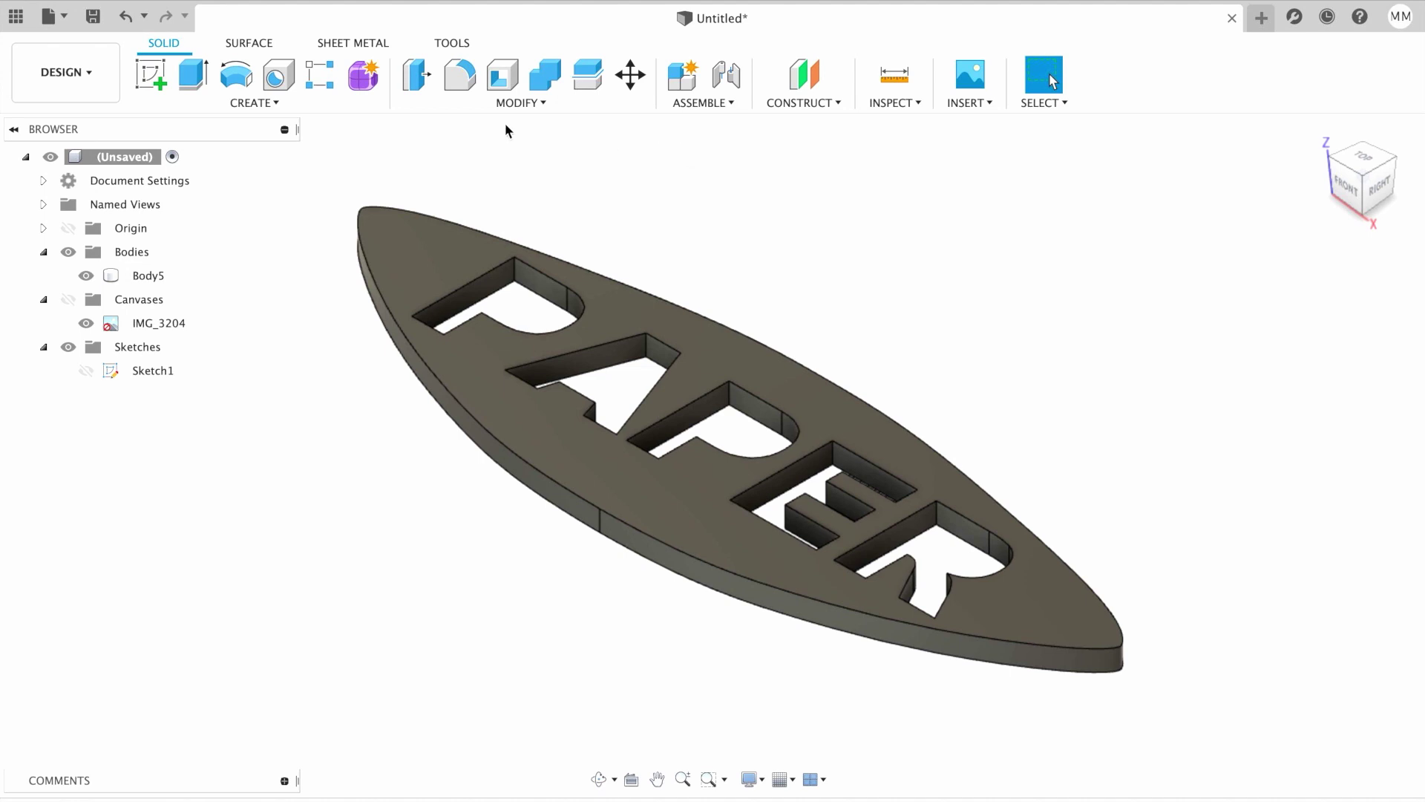
Step: Fillet the plate's two outer rim edges at 1.5 mm, then show the Canvases photo behind it
left_click(464, 80)
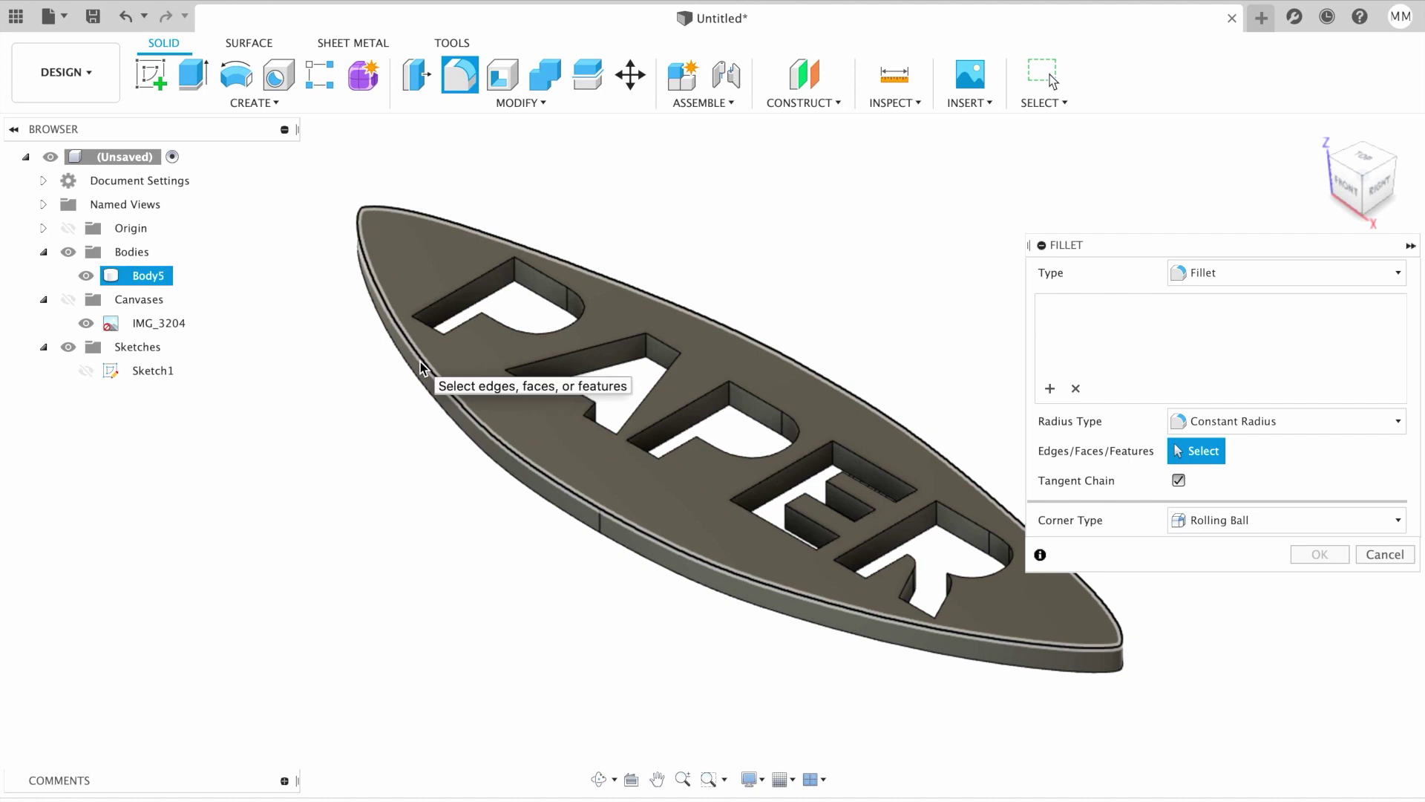
left_click(421, 364)
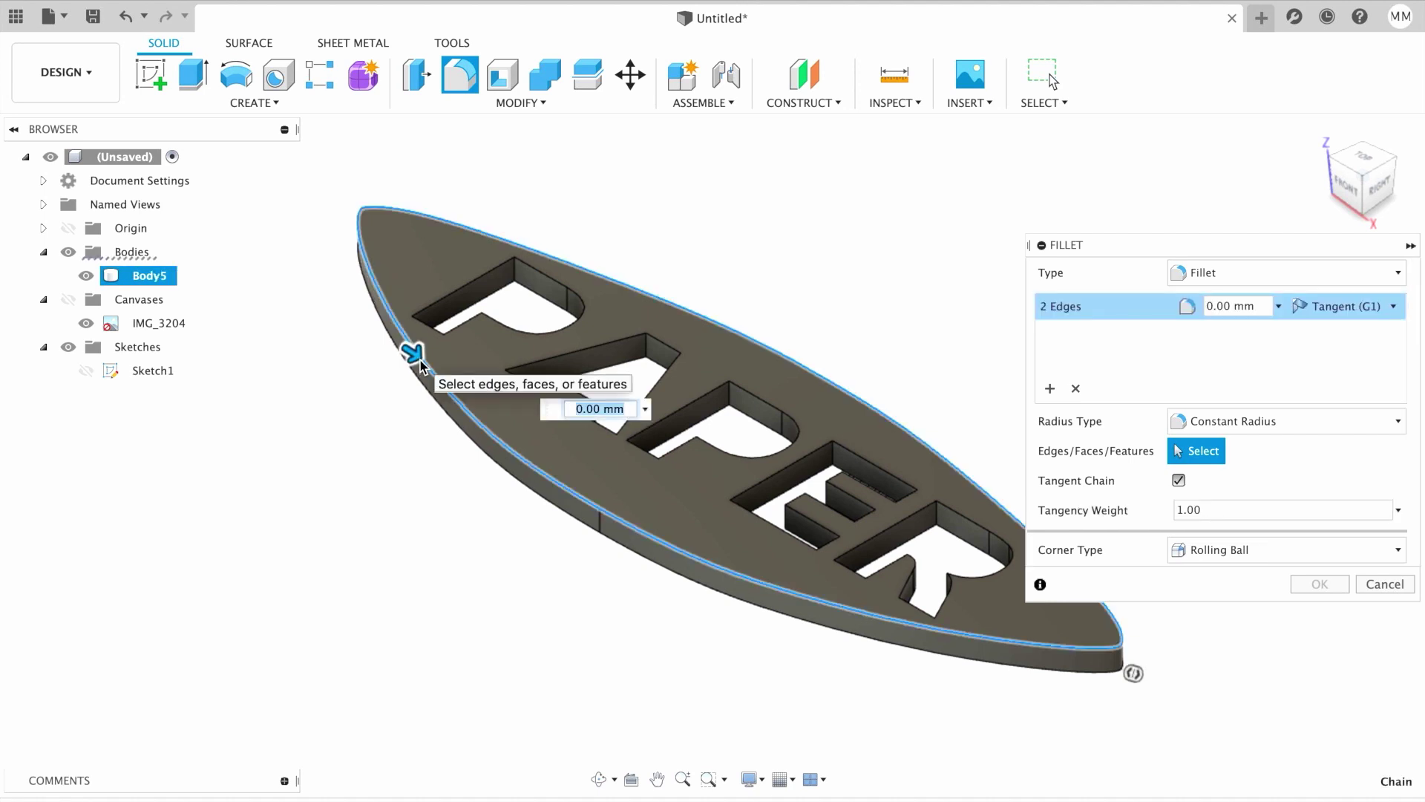
type("1.5")
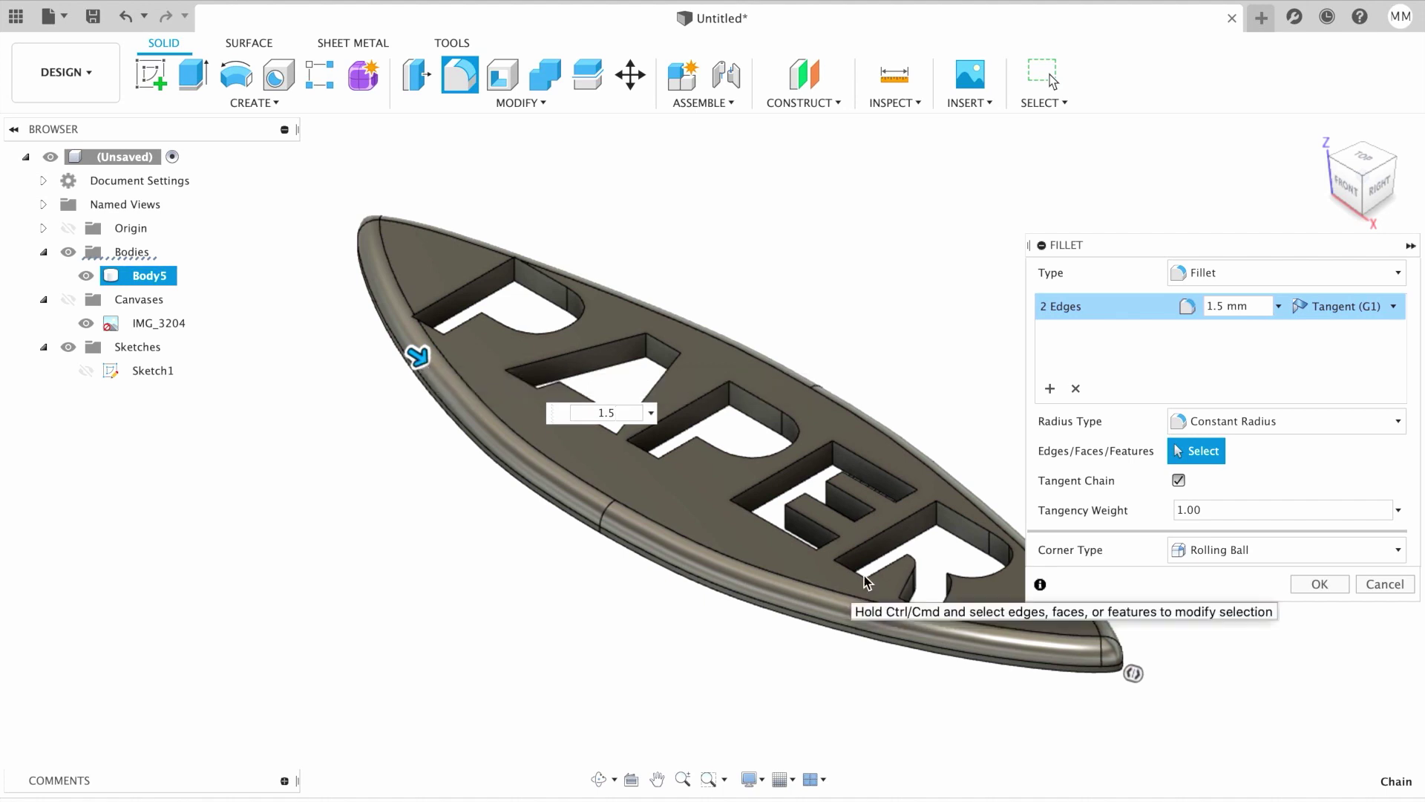
left_click(1312, 585)
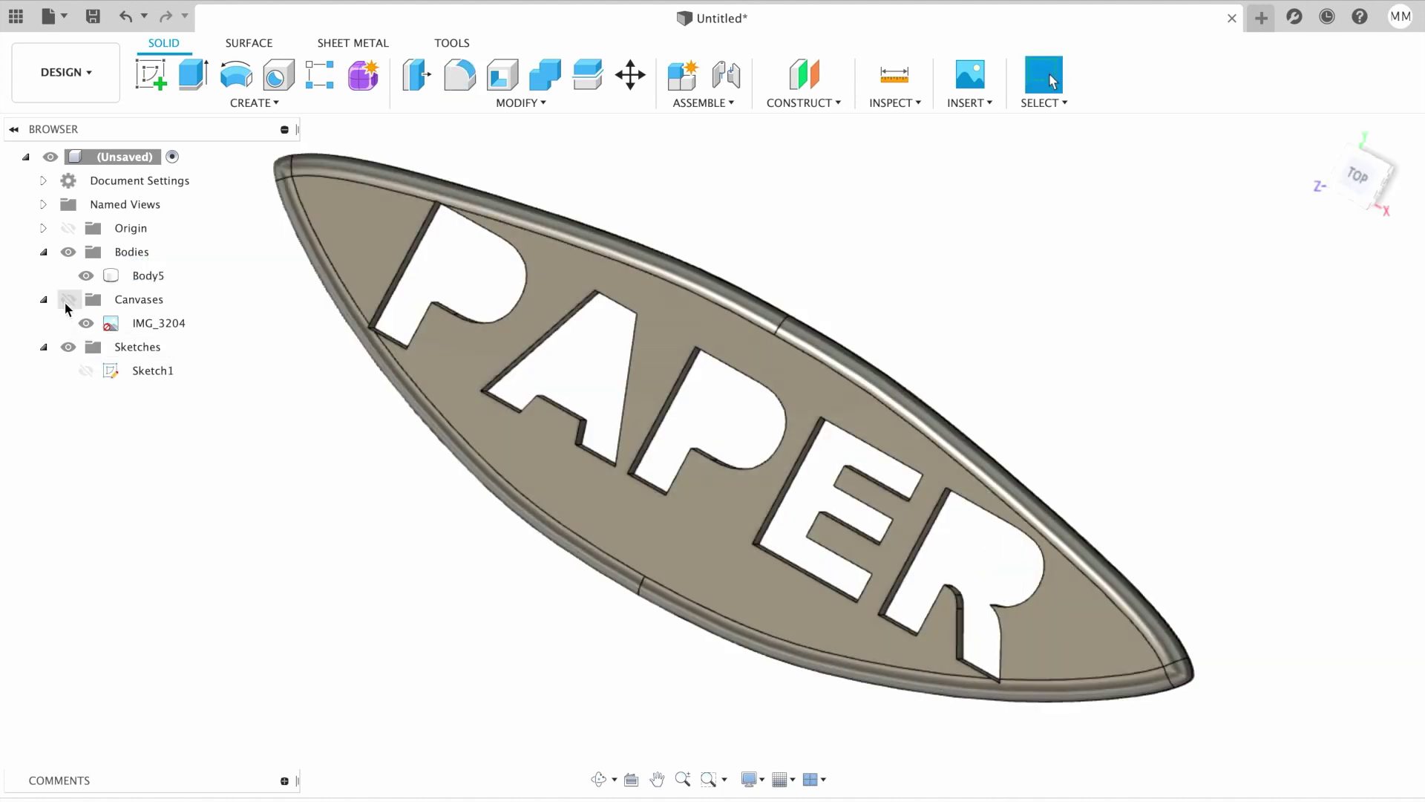
left_click(67, 300)
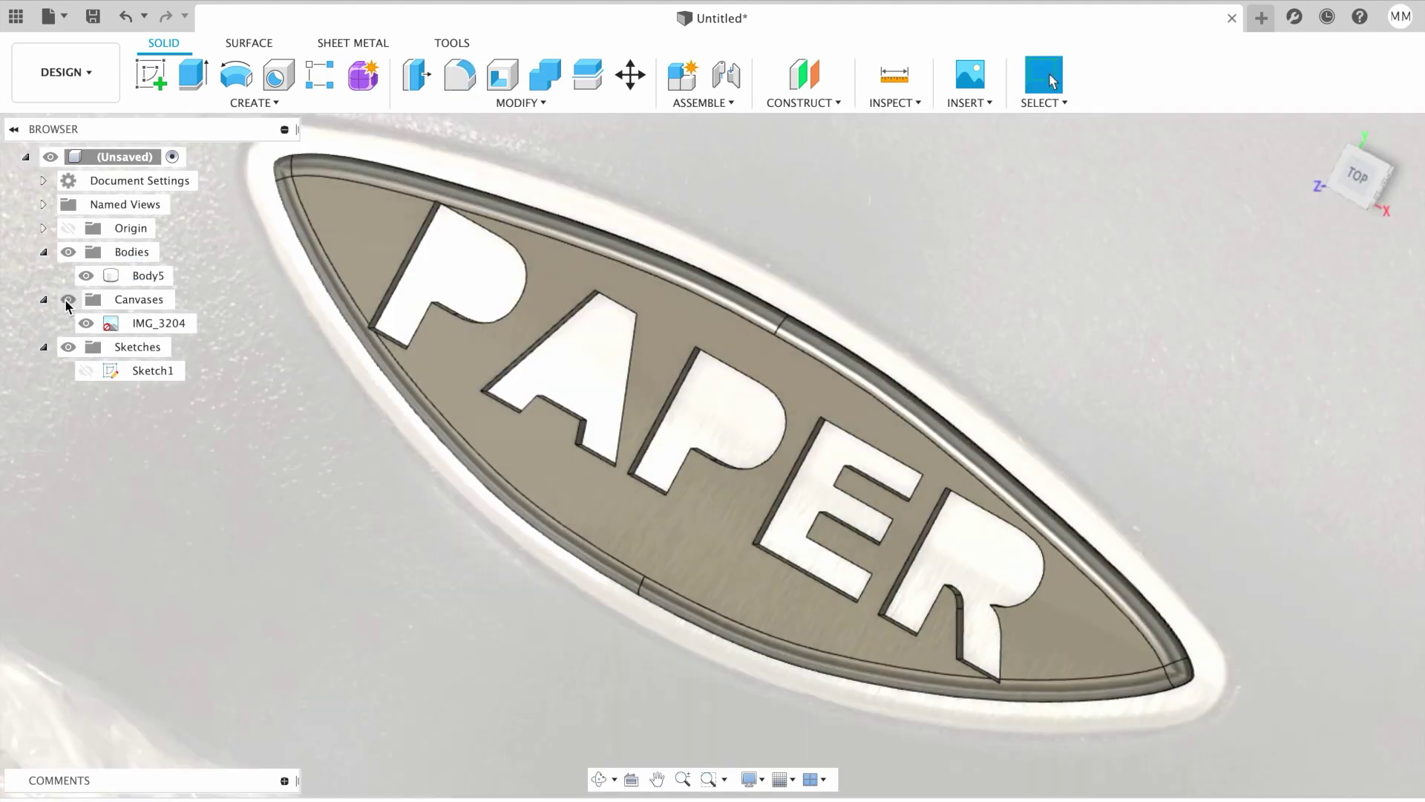
left_click(1358, 176)
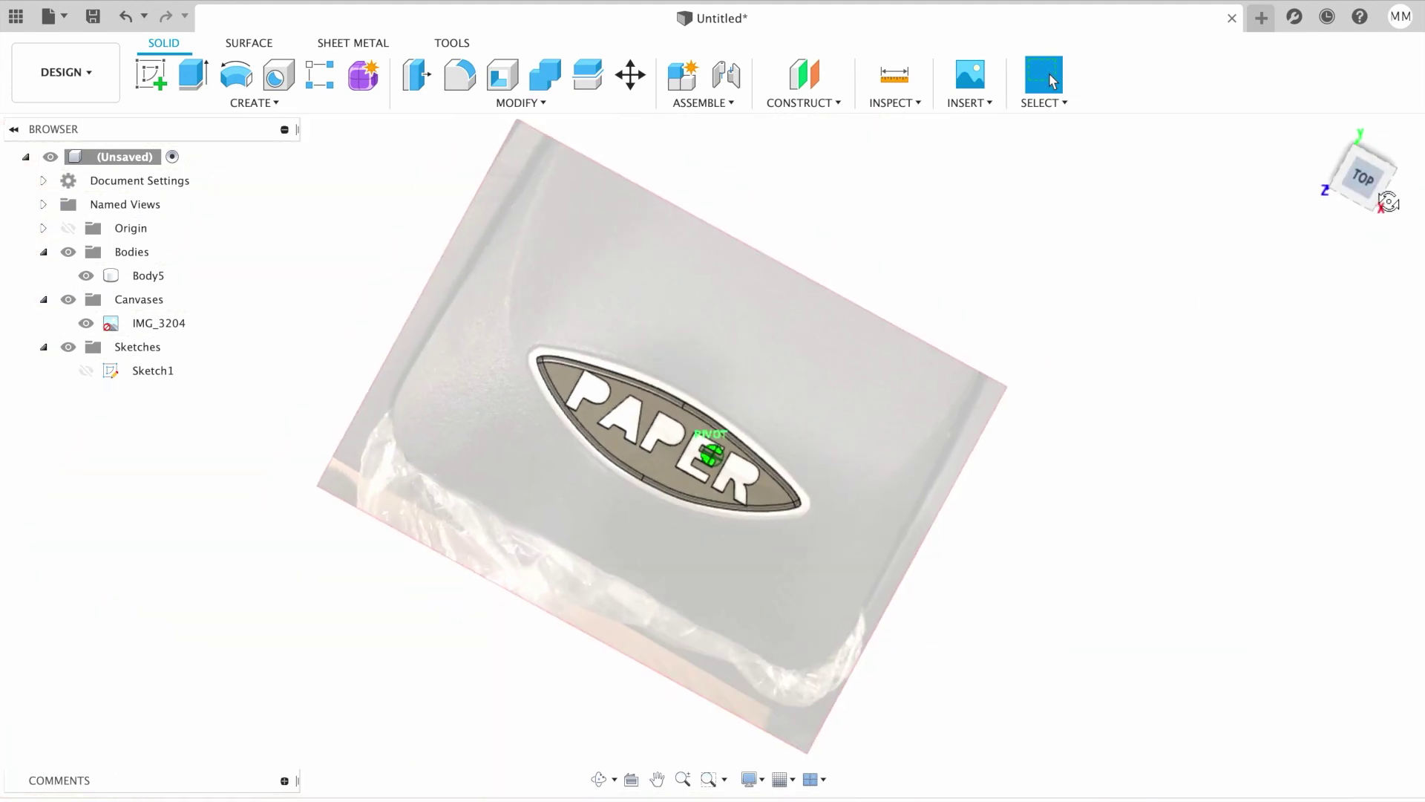
left_click_drag(1389, 202, 1360, 163)
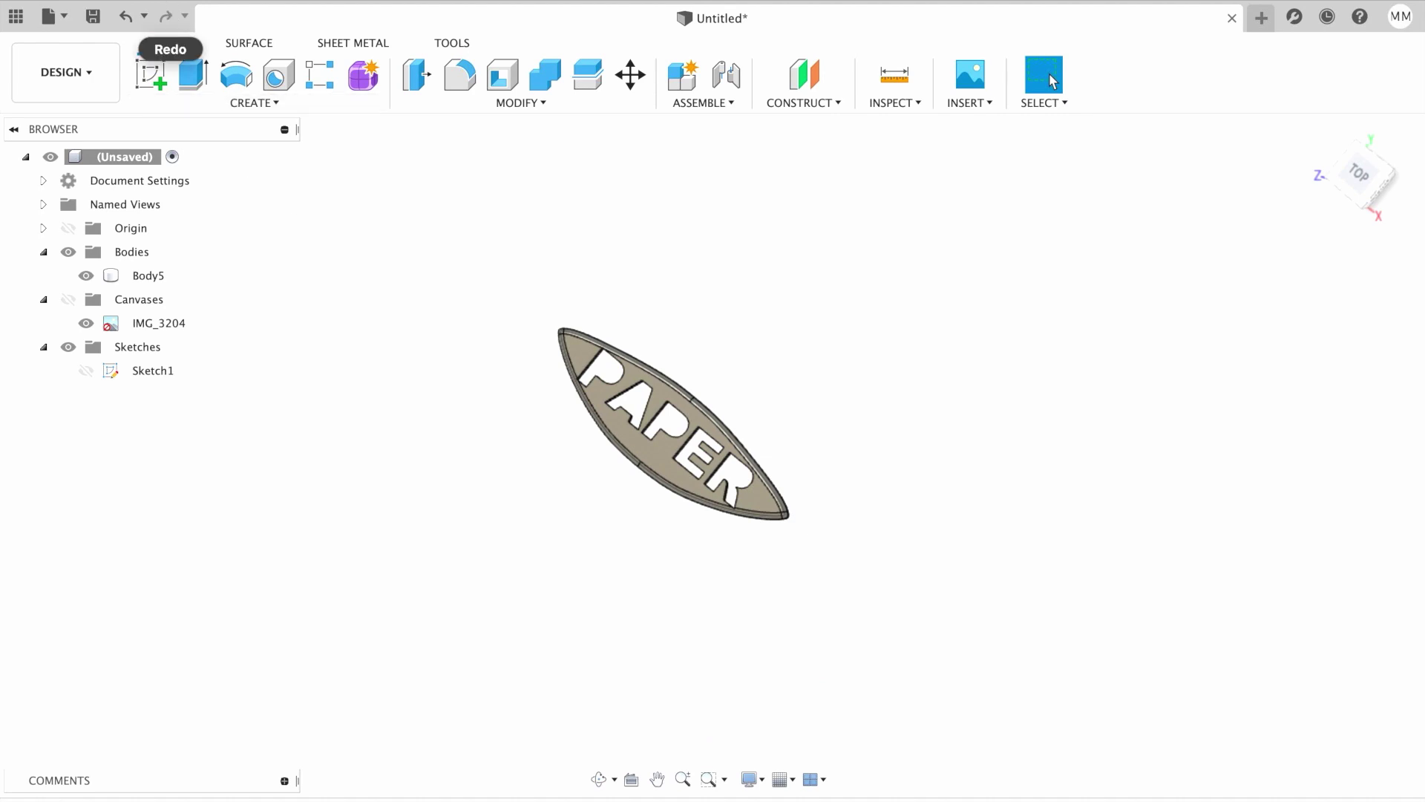
Step: Export Body5 through File > 3D Print to Ultimaker Cura
left_click(49, 16)
left_click(193, 200)
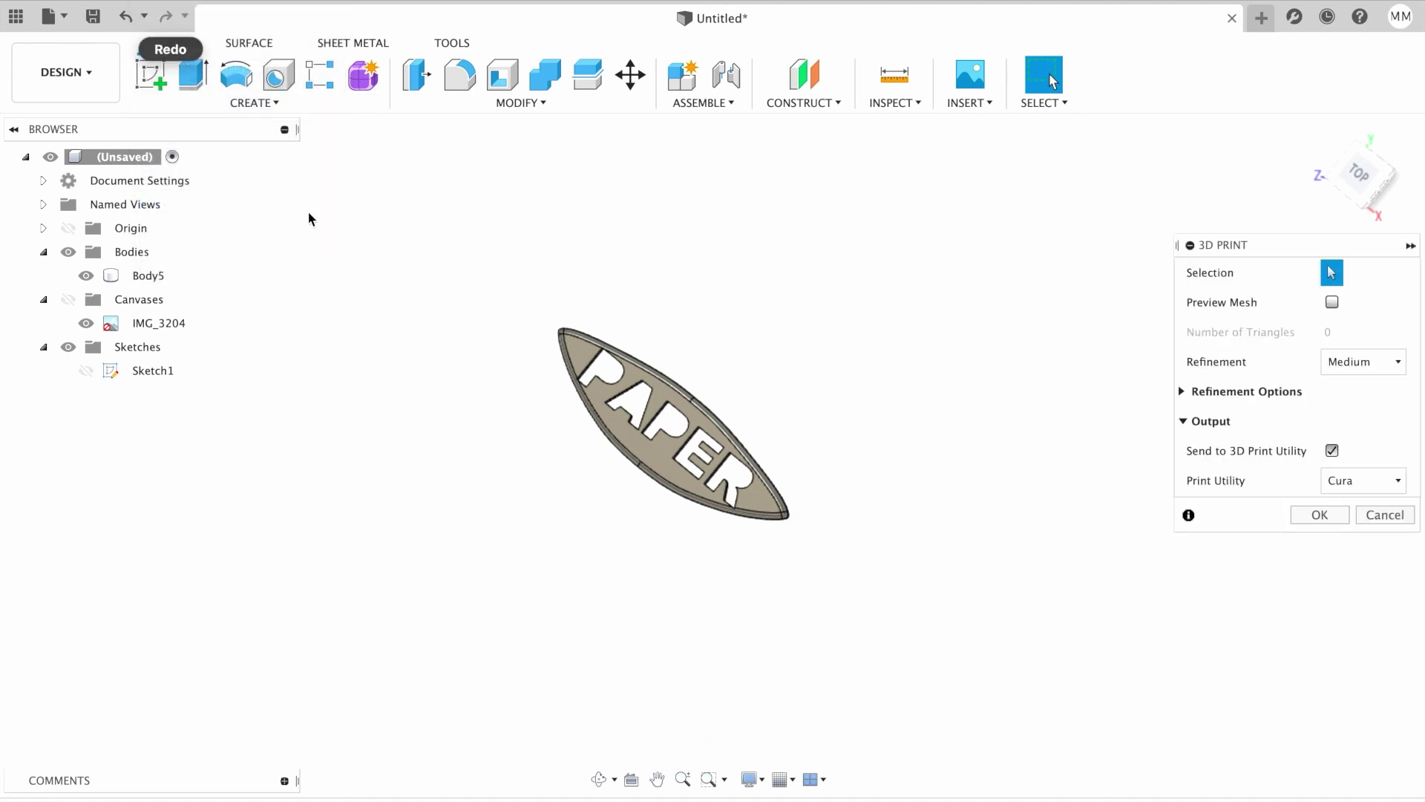
left_click(672, 419)
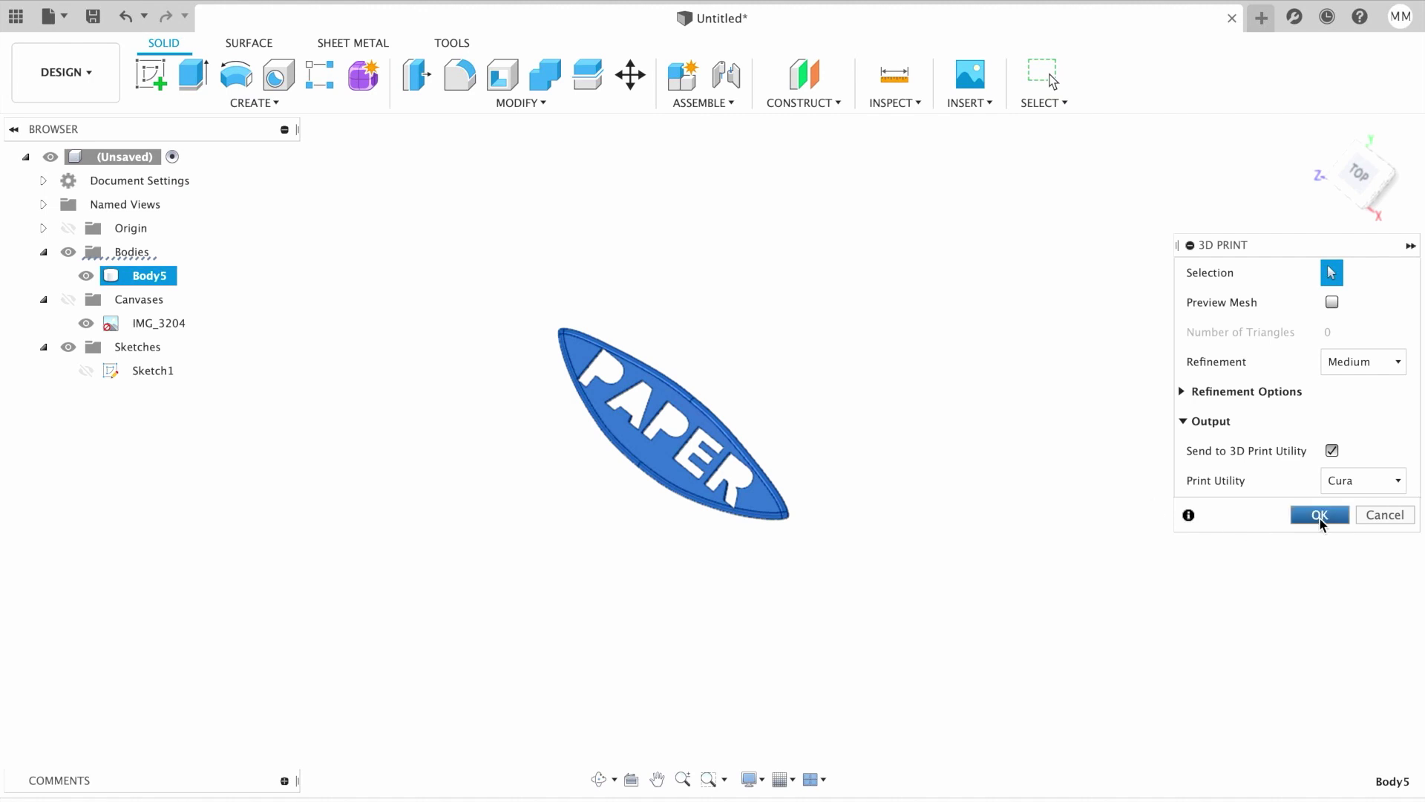
left_click(1320, 515)
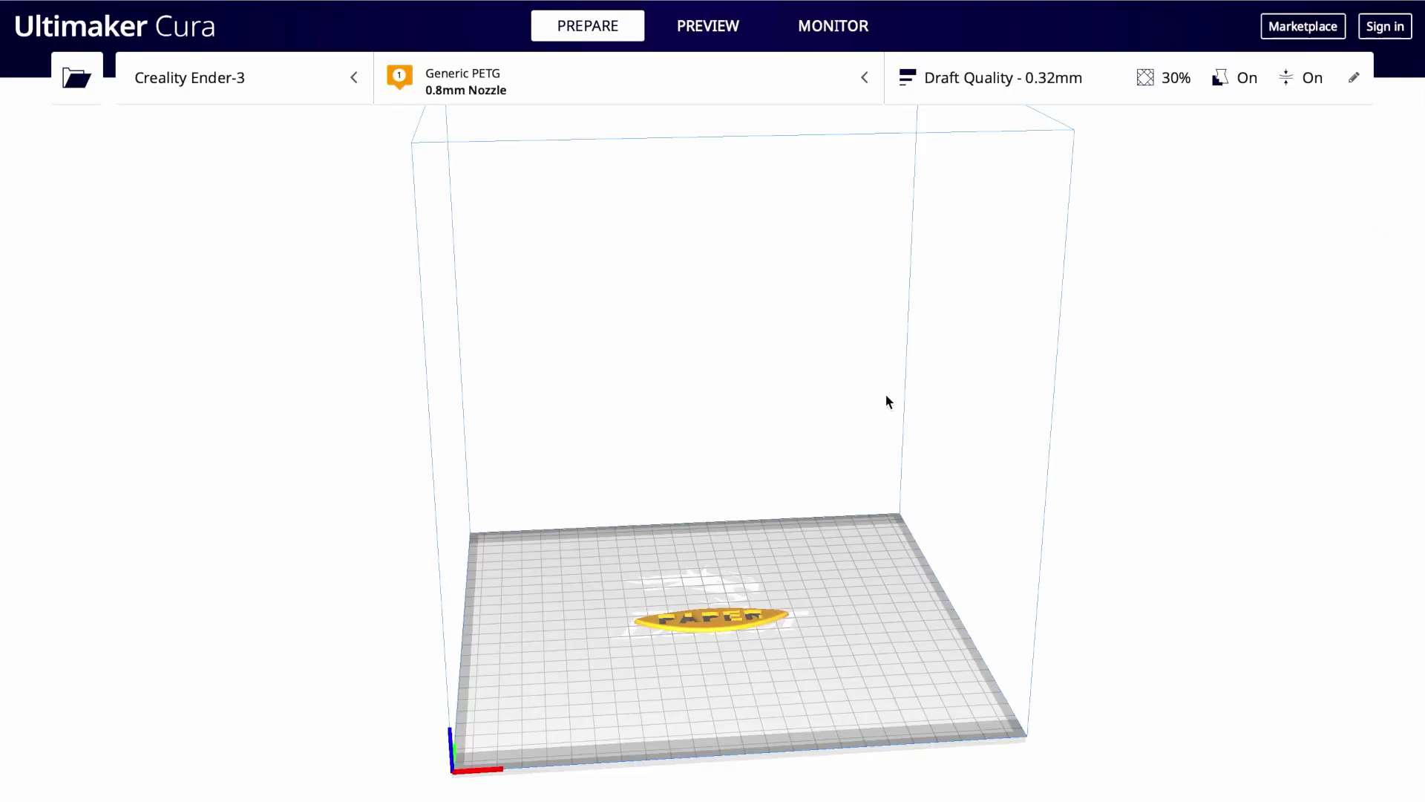
left_click(865, 80)
Step: Discard changed settings to restore Standard Quality 0.2mm, slice, and zoom and tilt to inspect
left_click(898, 614)
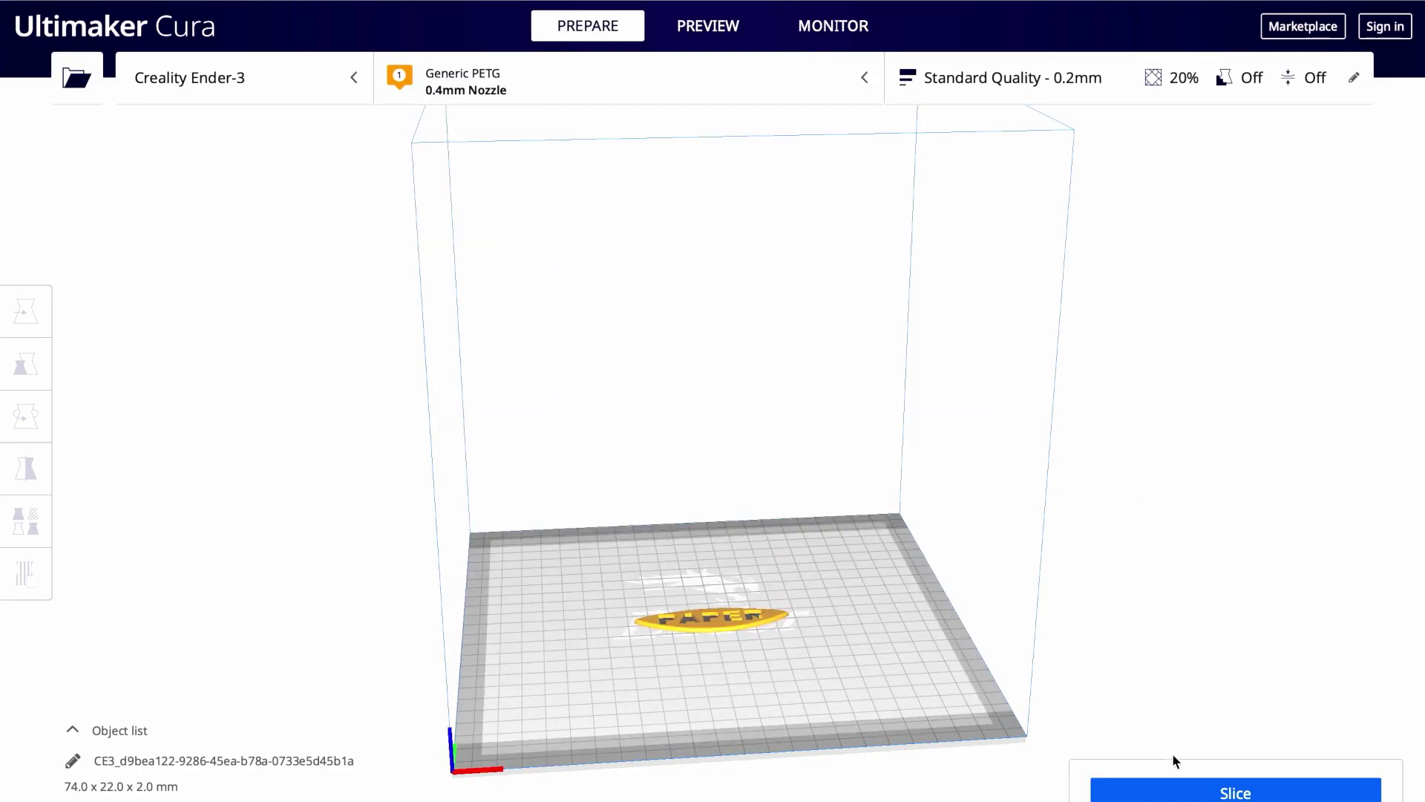
left_click(1186, 787)
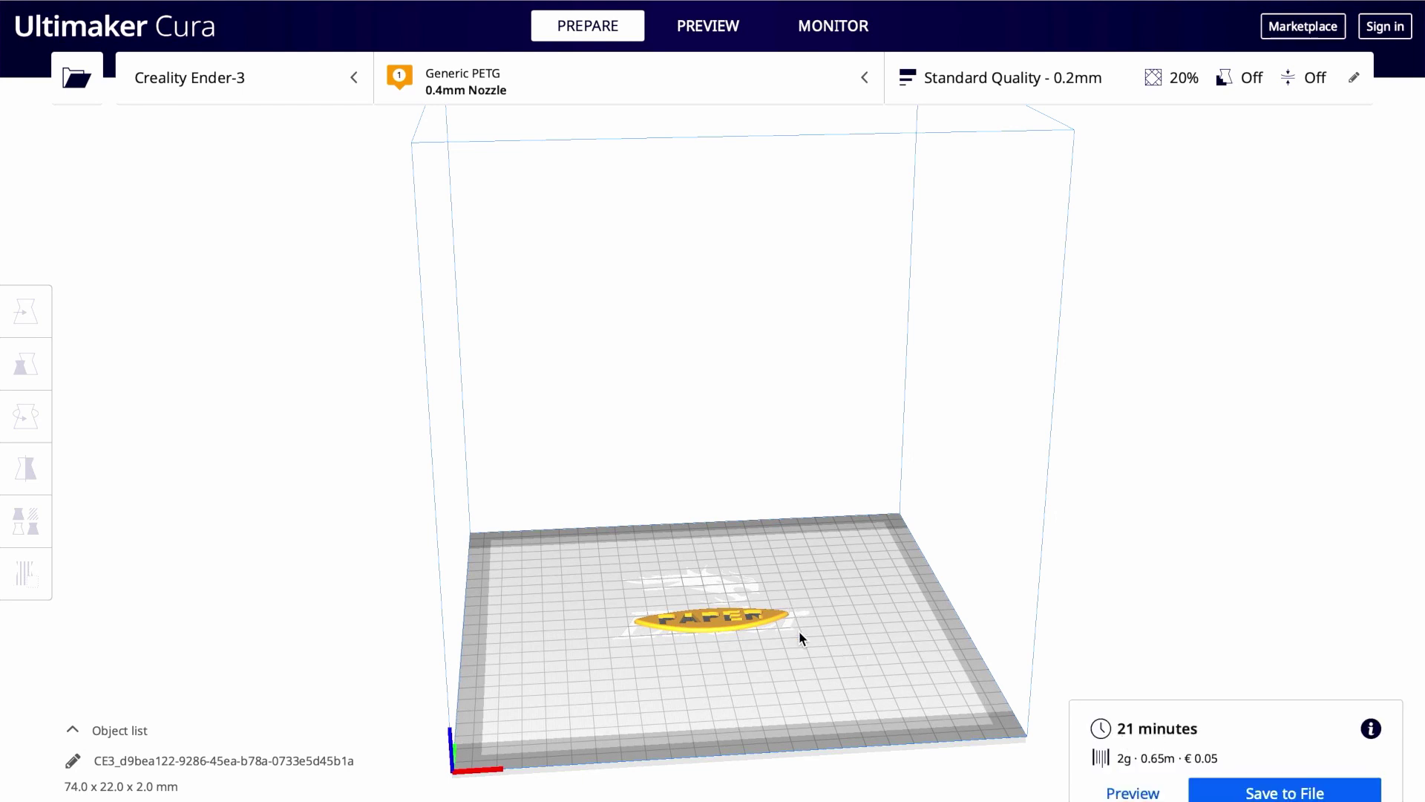
scroll(799, 636, "up", 10)
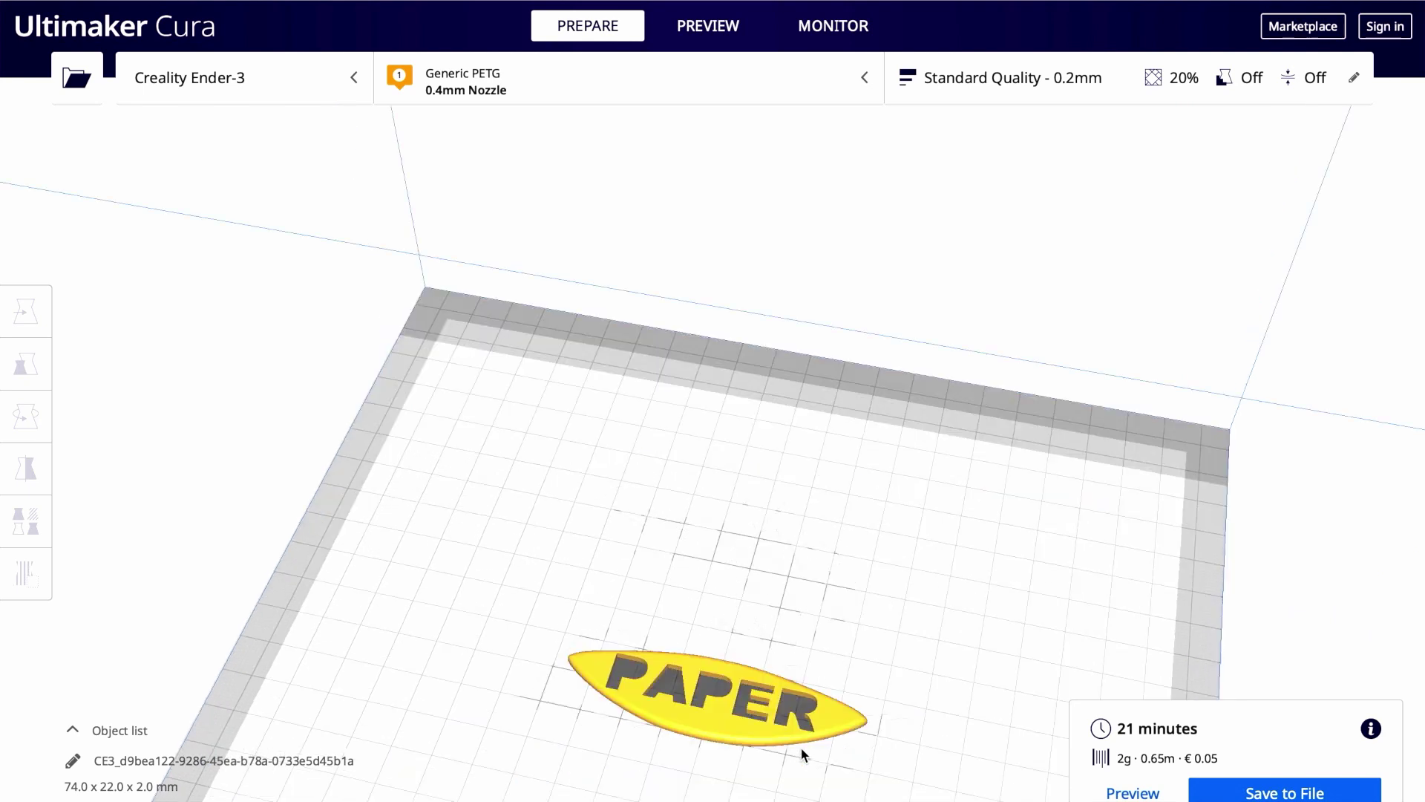
right_click_drag(802, 754, 796, 777)
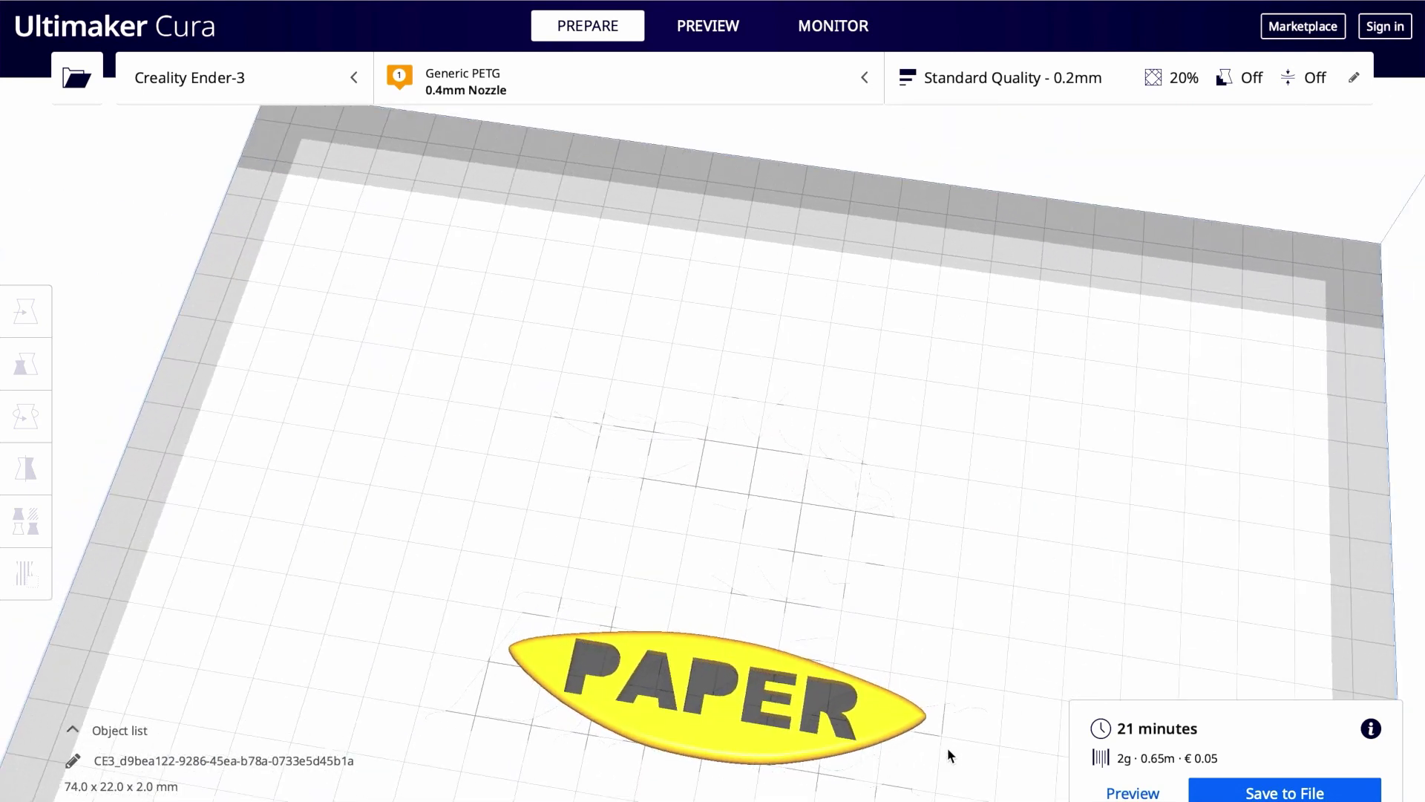